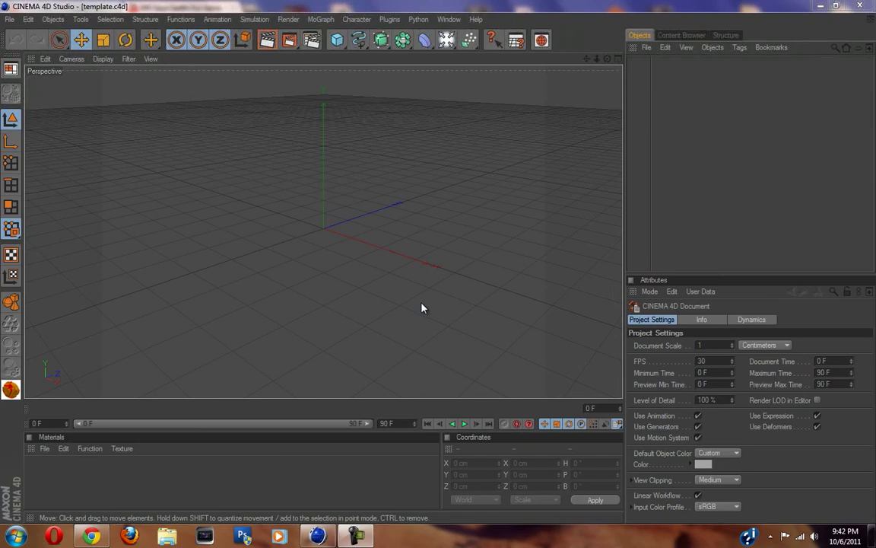
scroll(347, 270, "down", 5)
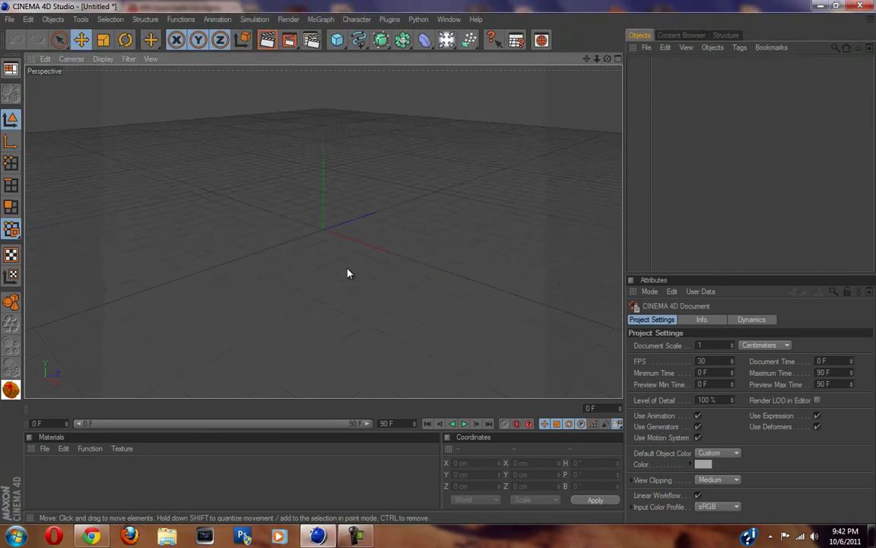
scroll(332, 276, "up", 4)
scroll(339, 283, "up", 3)
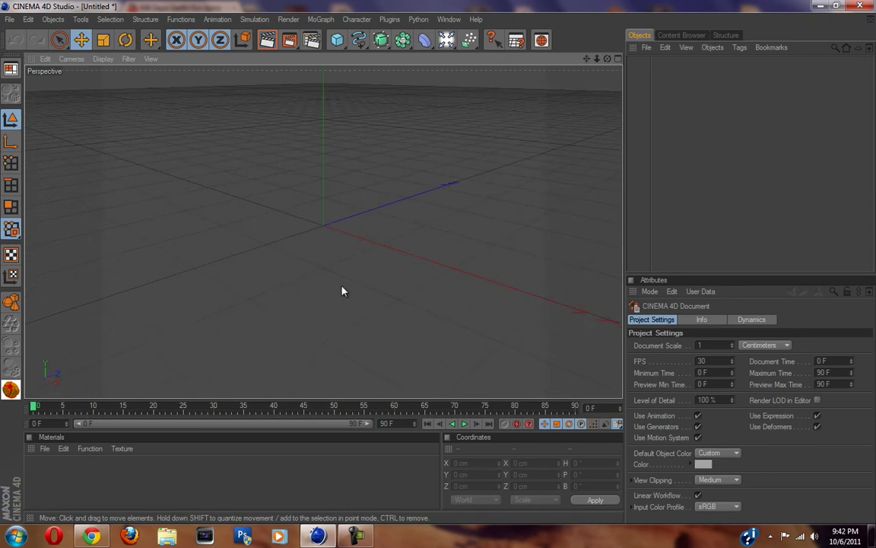
scroll(343, 291, "down", 2)
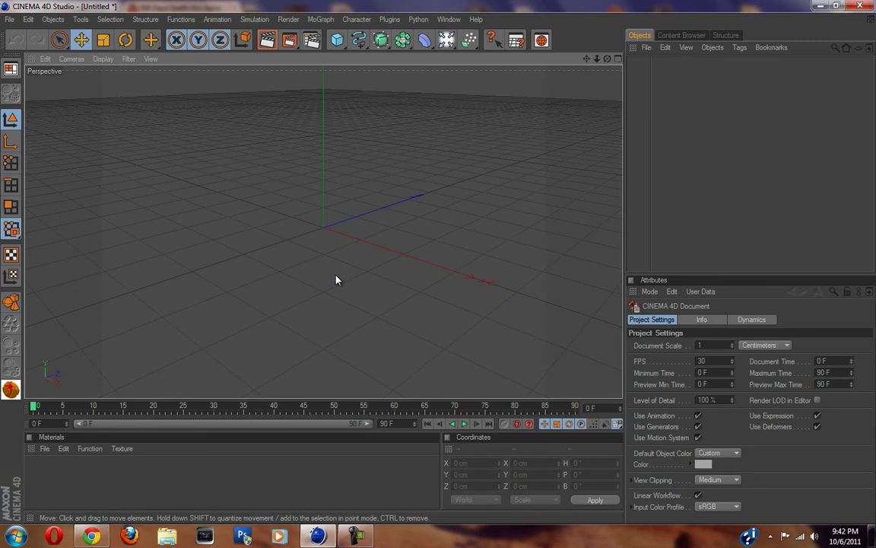
scroll(336, 279, "up", 2)
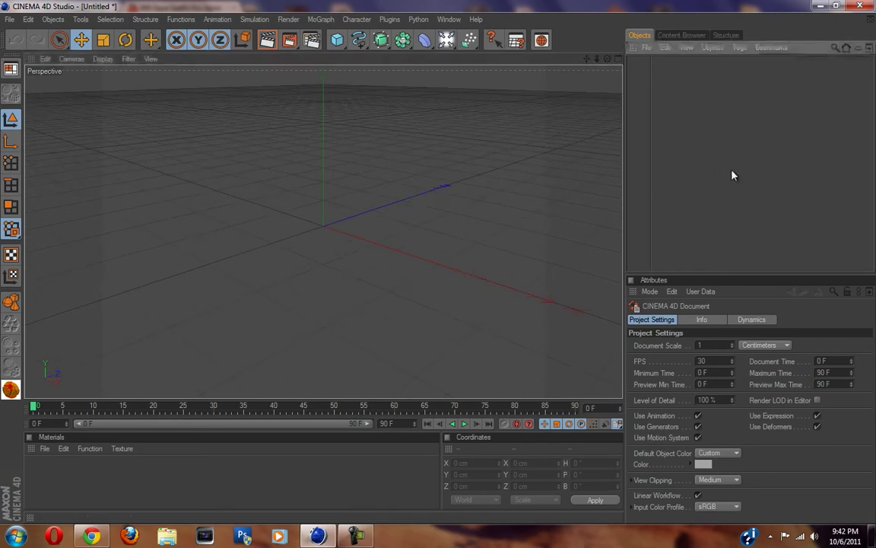
scroll(313, 268, "down", 3)
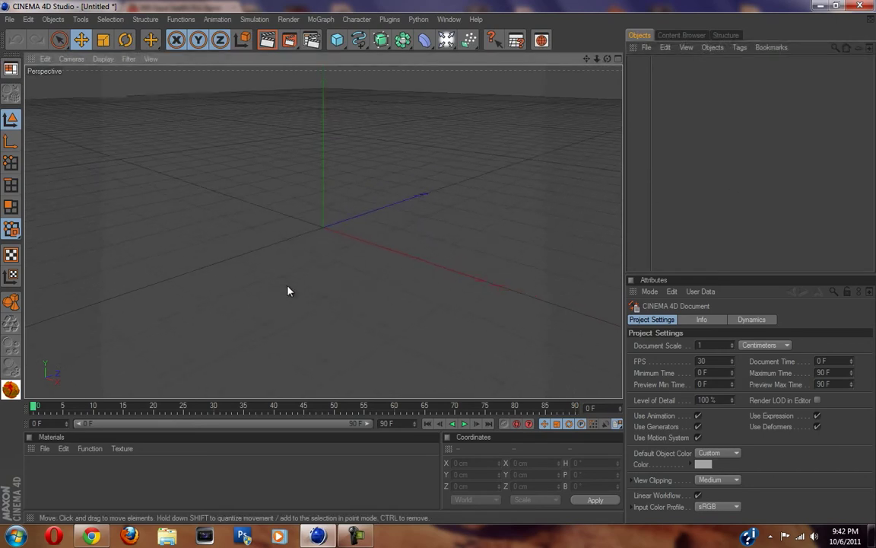
scroll(289, 288, "up", 1)
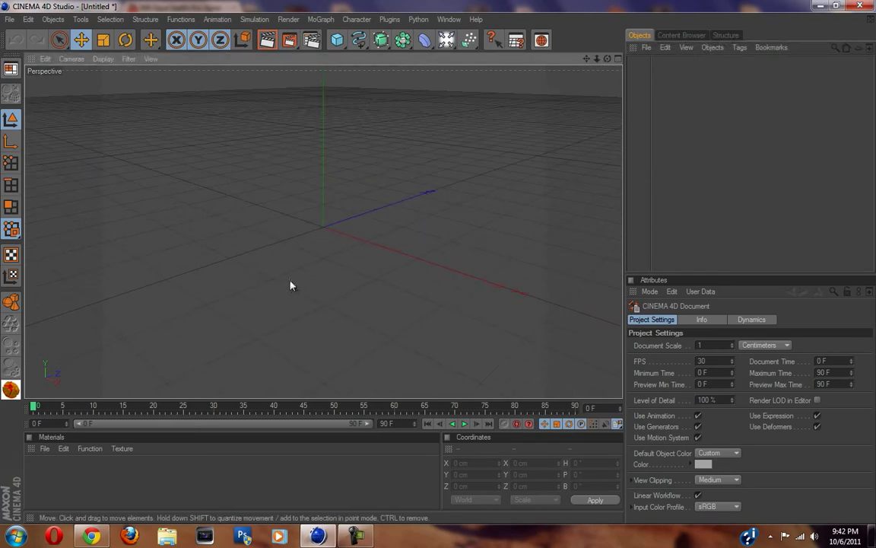
scroll(349, 246, "up", 1)
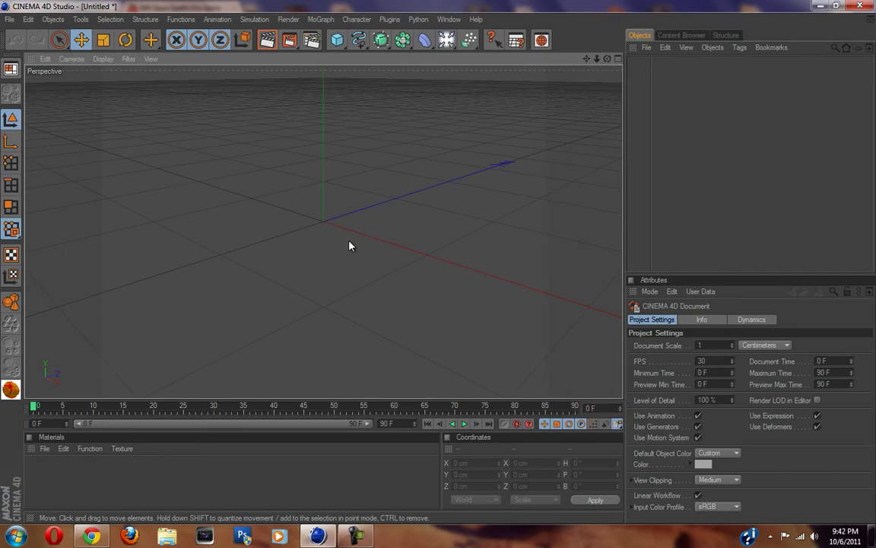
scroll(349, 247, "down", 1)
scroll(348, 246, "down", 1)
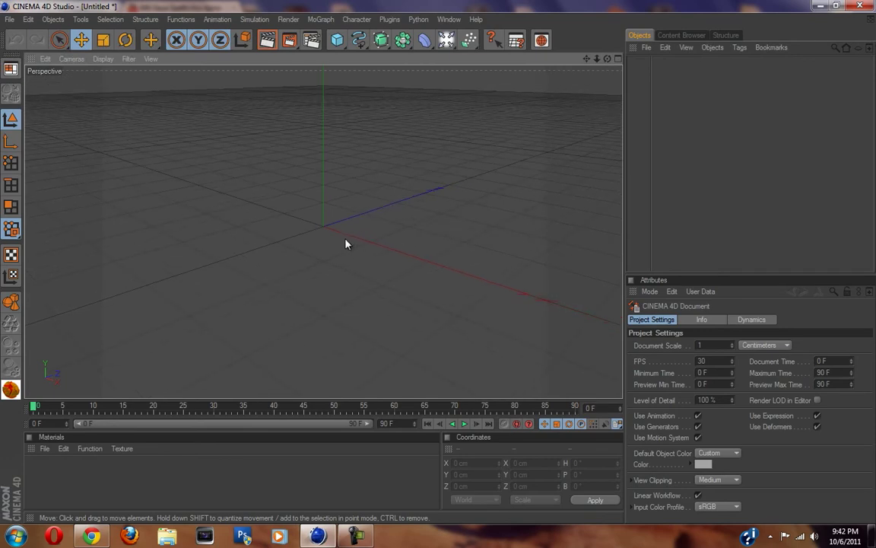
scroll(349, 228, "down", 1)
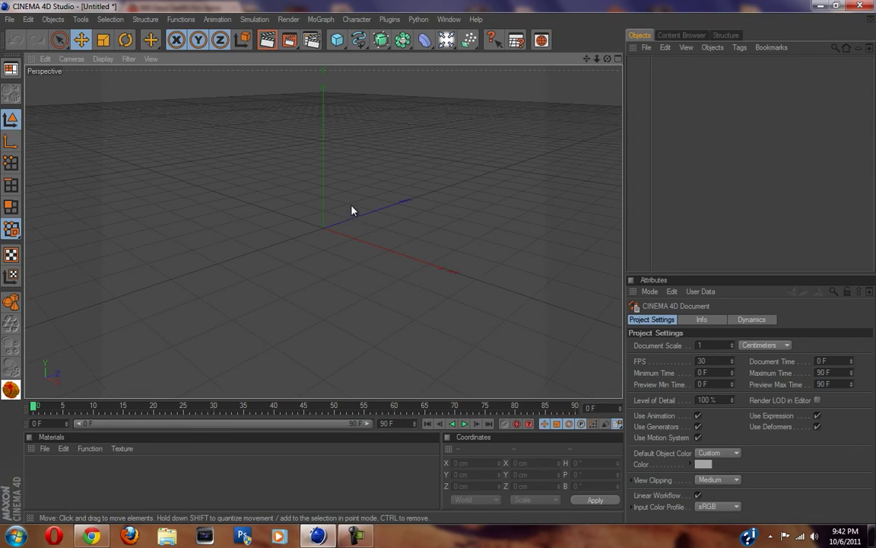
scroll(352, 212, "up", 2)
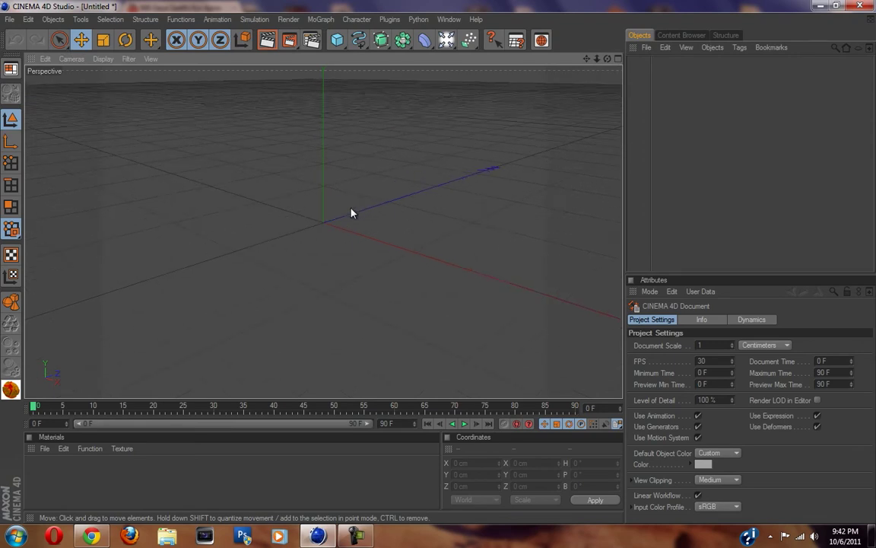
scroll(351, 213, "down", 2)
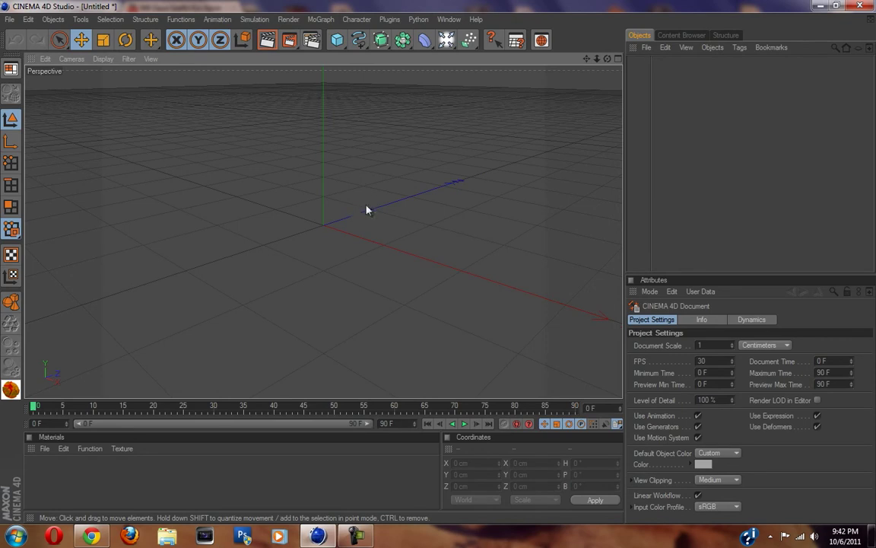
left_click(337, 40)
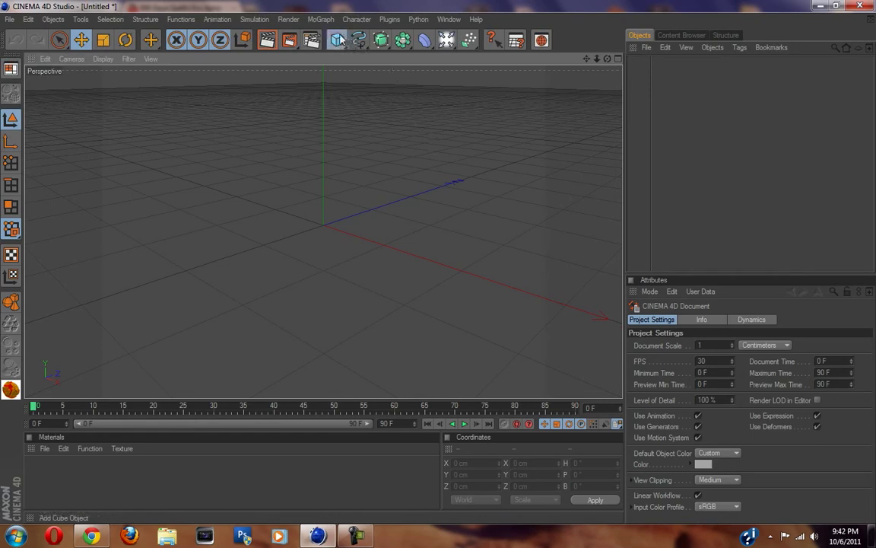
left_click(556, 64)
scroll(309, 261, "up", 3)
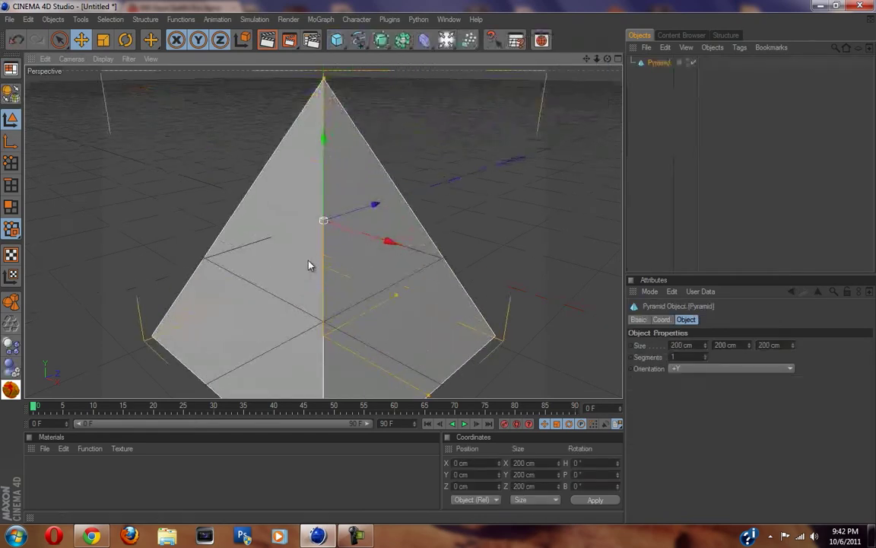
scroll(320, 255, "down", 3)
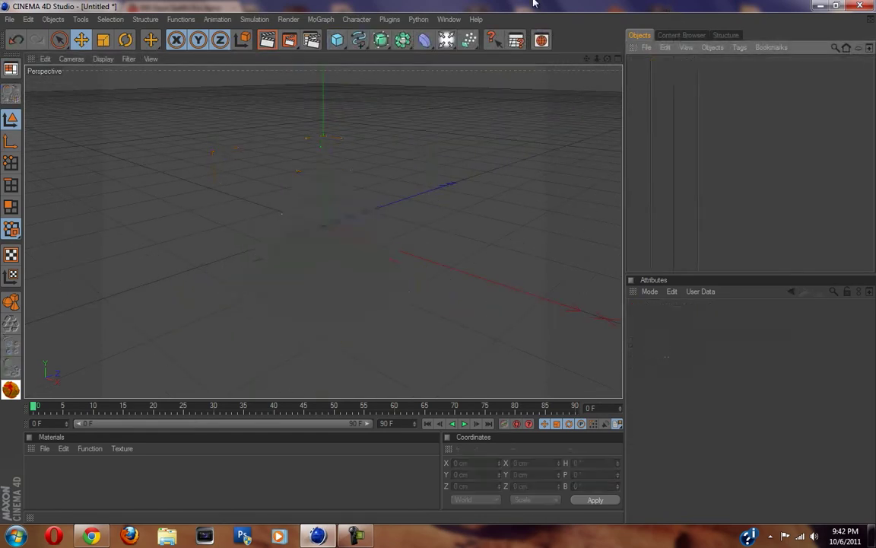
- Add a cylinder primitive with a 50 cm radius and shorten its height to about 149 cm
left_click(337, 40)
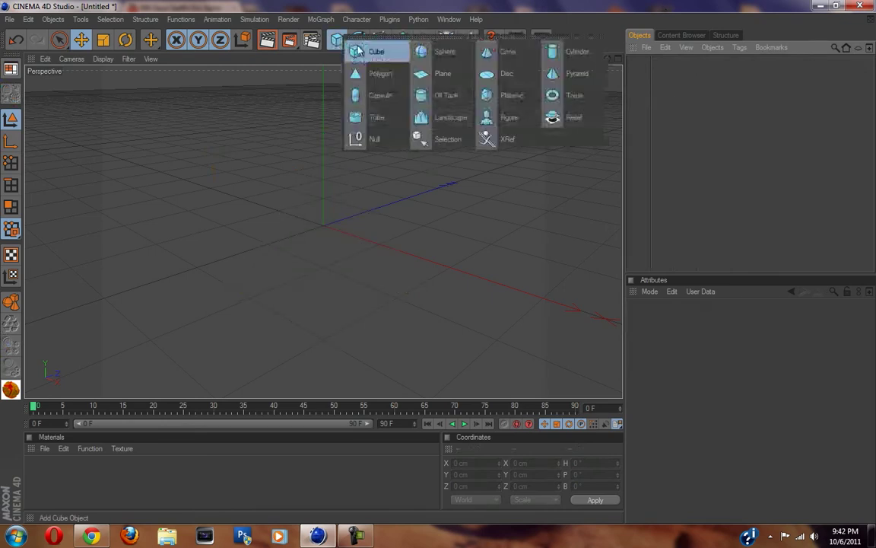
left_click(571, 51)
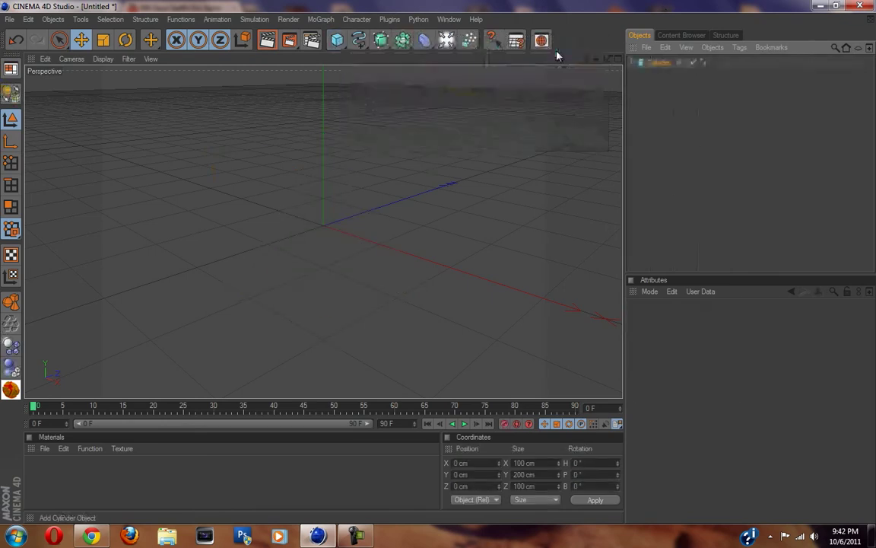
left_click_drag(323, 149, 324, 76)
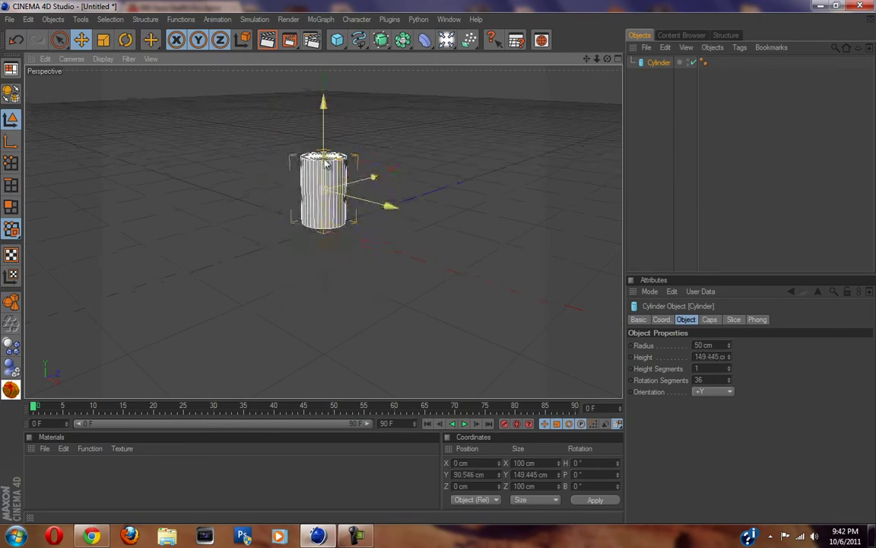
- Raise the cylinder along the Y axis to about 146 cm above the origin
middle_click_drag(439, 267, 430, 368, "alt")
right_click_drag(439, 267, 464, 263, "alt")
left_click_drag(439, 267, 439, 242)
scroll(312, 238, "up", 4)
scroll(310, 231, "down", 2)
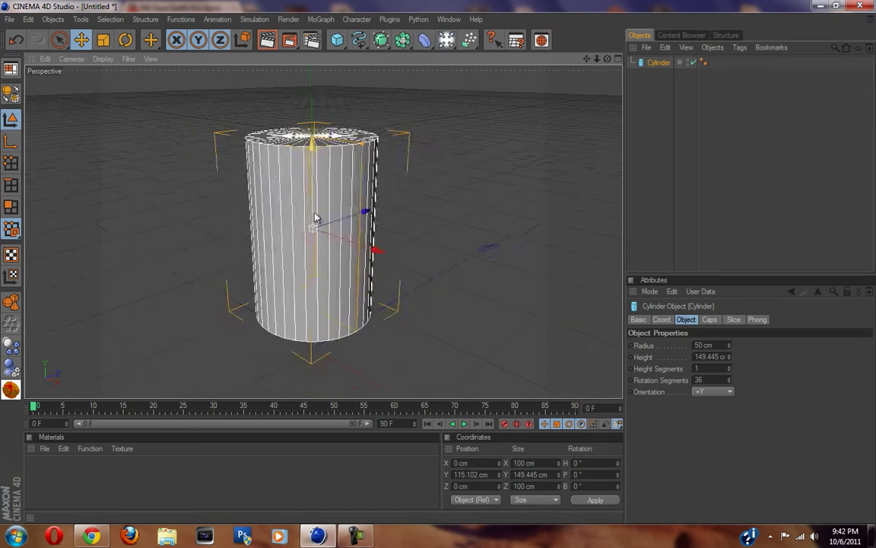
left_click_drag(314, 213, 314, 177)
middle_click_drag(296, 239, 303, 313, "alt")
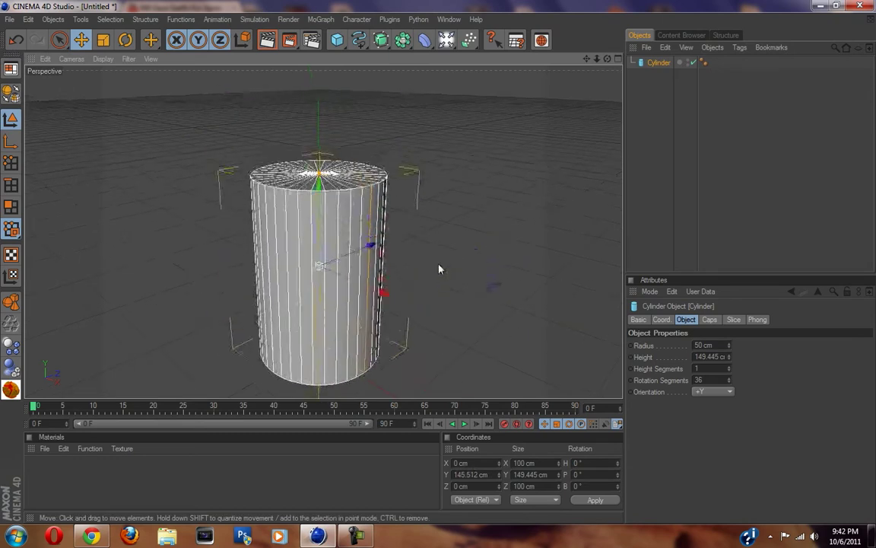
- Shorten the cylinder to about 132 cm in height and raise it to about 189 cm on Y
left_click_drag(278, 225, 340, 221, "alt")
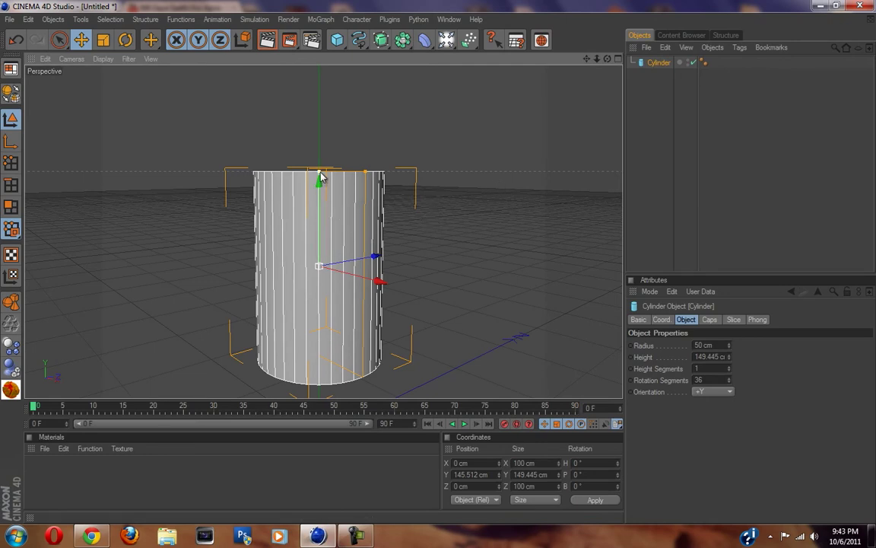
left_click_drag(320, 174, 439, 264)
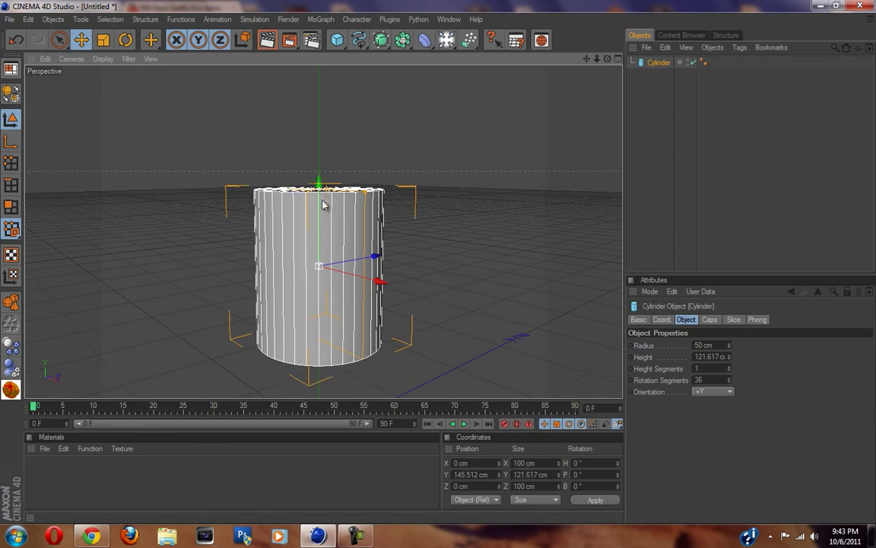
left_click_drag(325, 223, 439, 263)
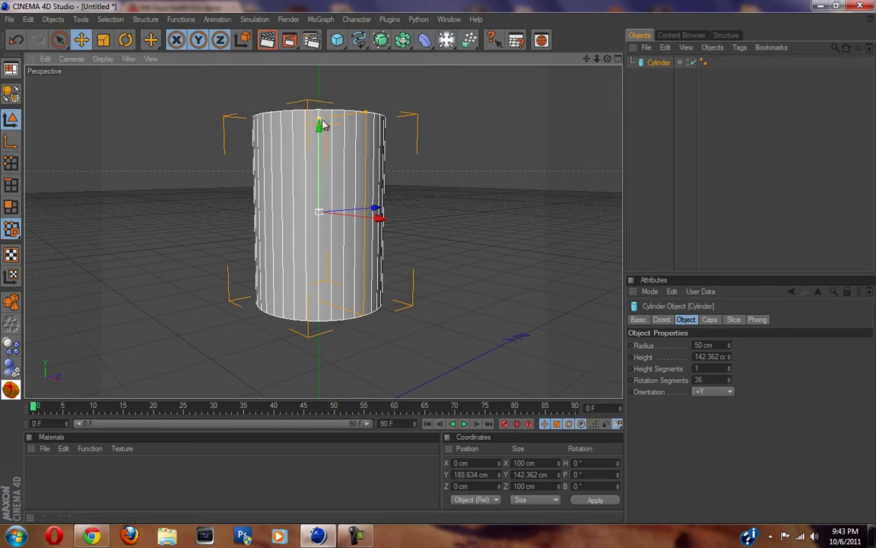
left_click_drag(321, 120, 439, 263)
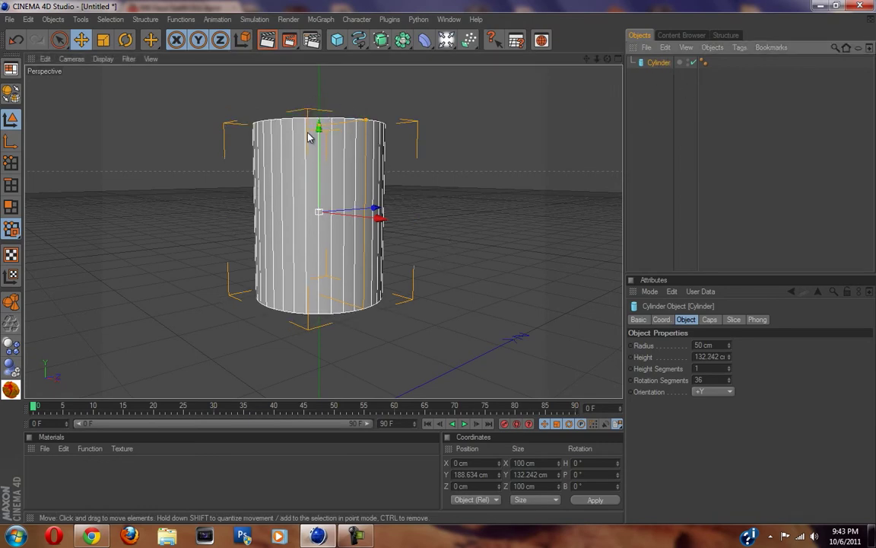
- Make the cylinder editable and run Optimize on its mesh in polygon mode
left_click(11, 93)
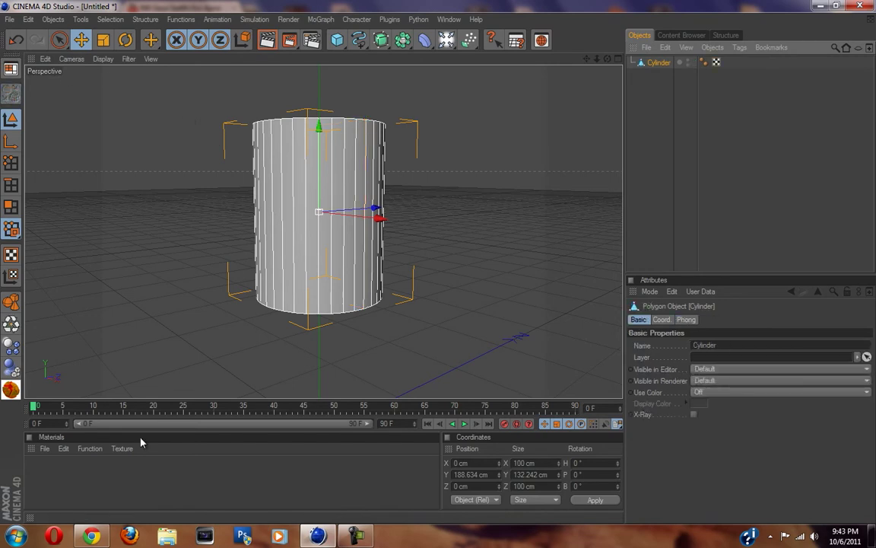
left_click(11, 206)
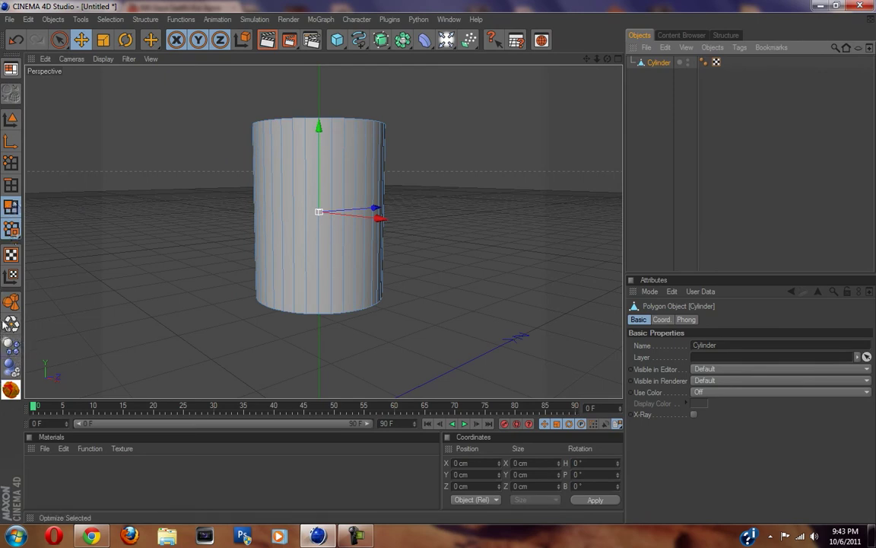
key("u")
key("o")
left_click(59, 355)
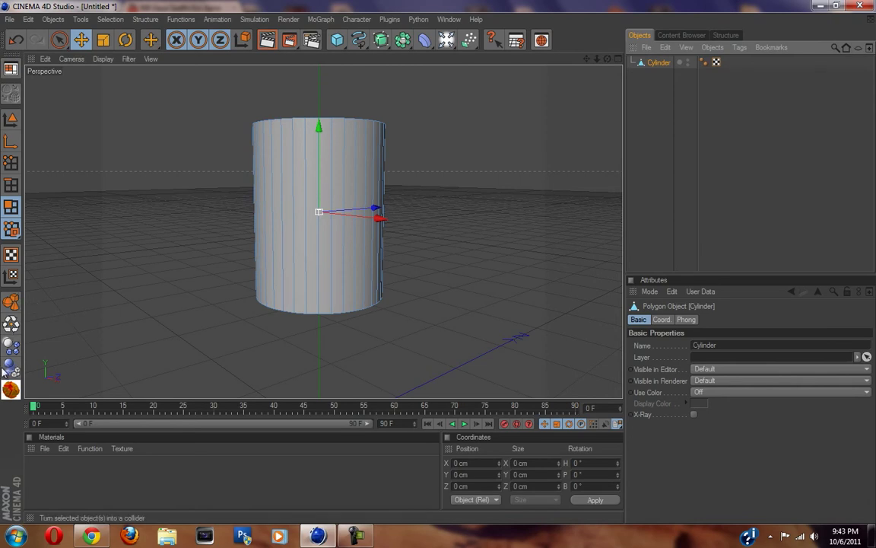
left_click(183, 20)
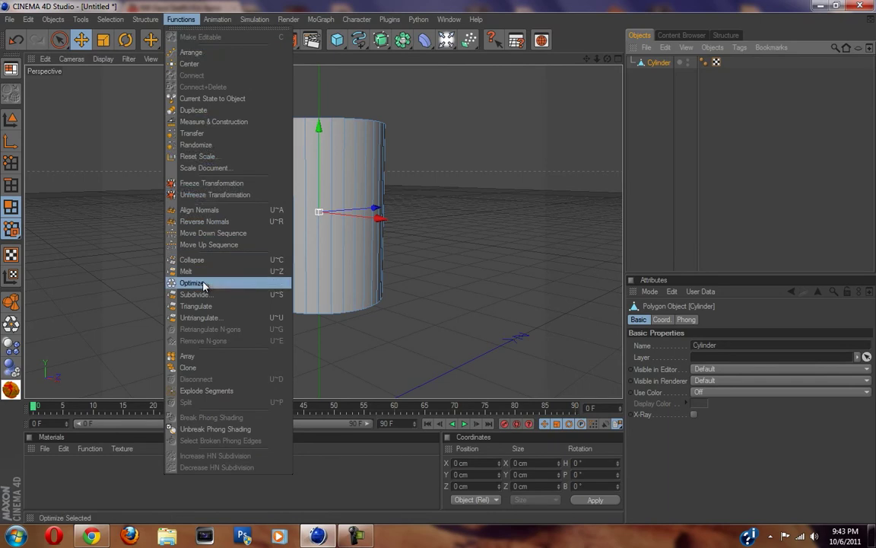
mouse_move(390, 19)
left_click(519, 5)
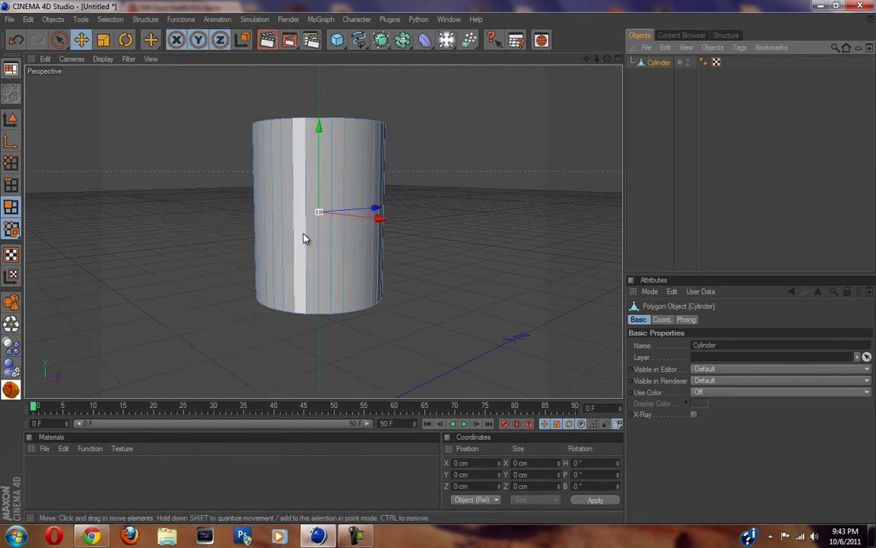
- Try pulling the cylinder's bottom cap polygons down along Y, and undo the move
left_click_drag(302, 234, 440, 268, "alt")
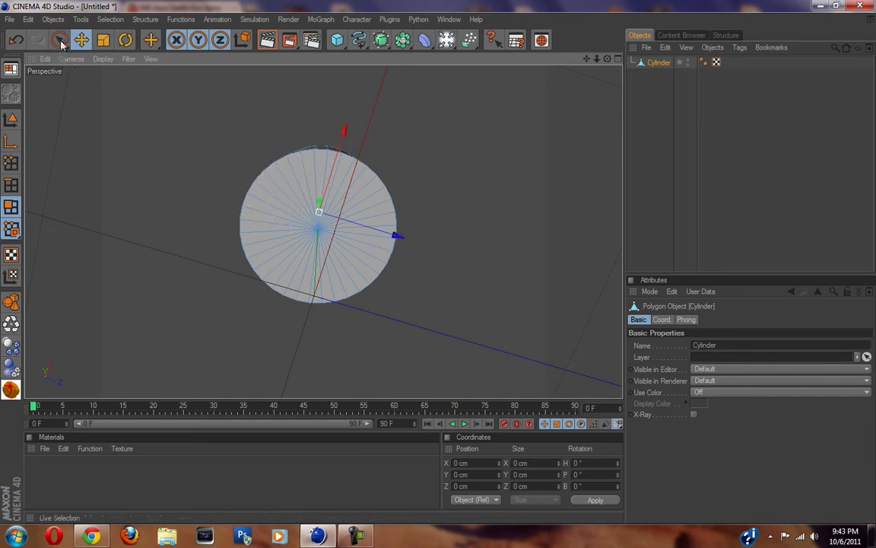
left_click(59, 39)
left_click(335, 206)
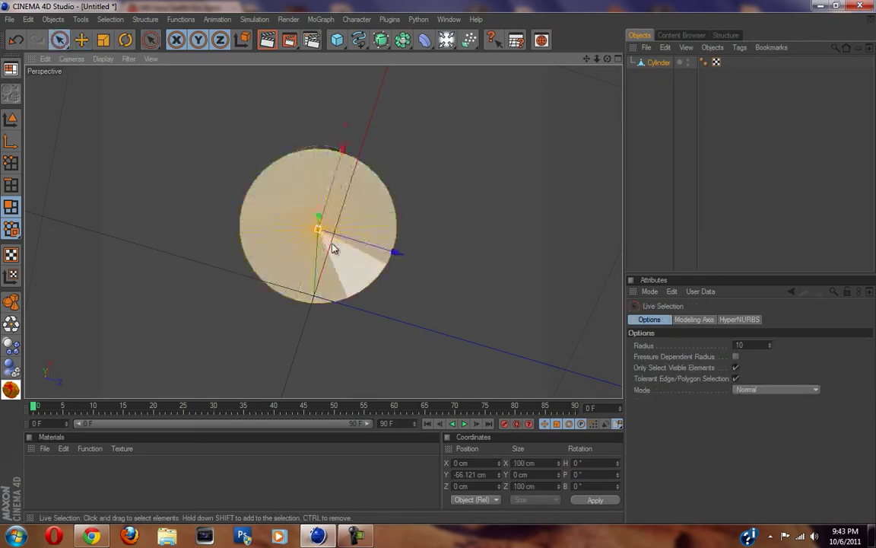
left_click_drag(315, 274, 441, 259, "alt")
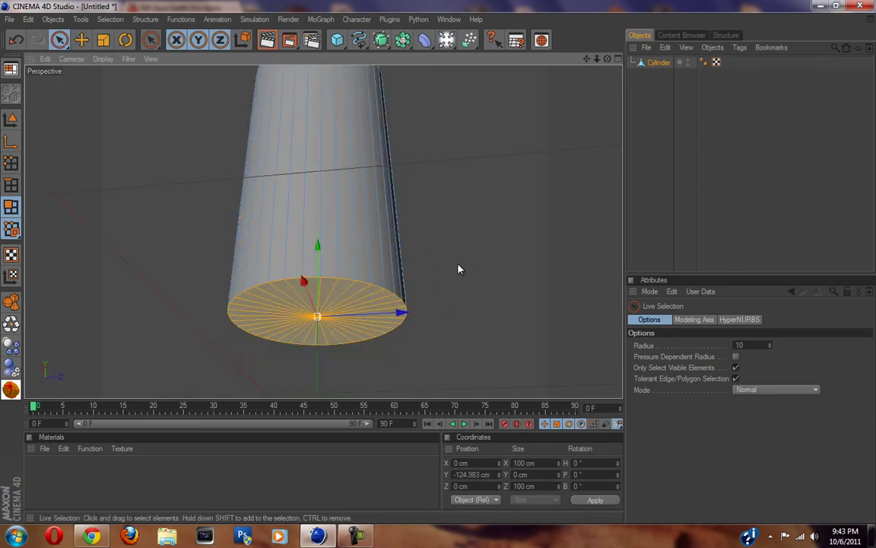
key("ctrl+z")
- Switch to edge mode and use Loop Selection to select the edge loop around the cylinder's bottom cap
left_click_drag(397, 253, 399, 216, "alt")
left_click(12, 186)
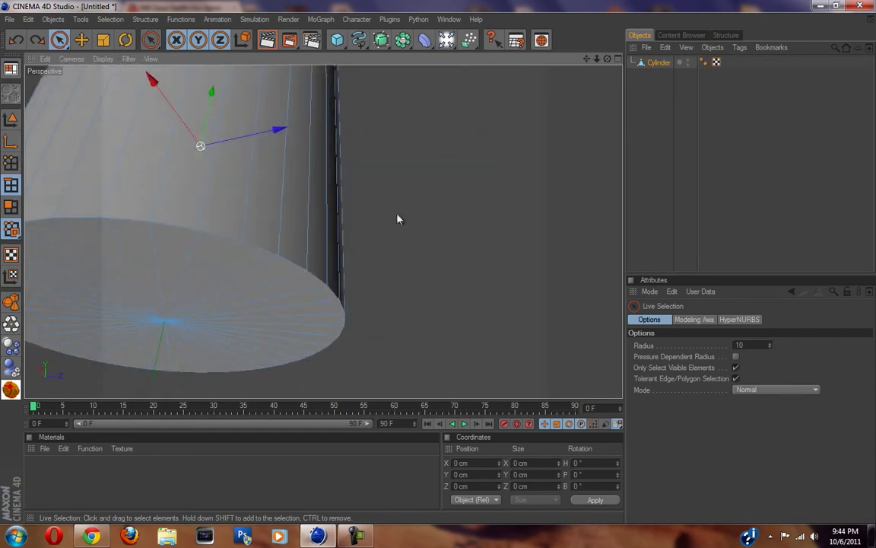
key("m")
key("l")
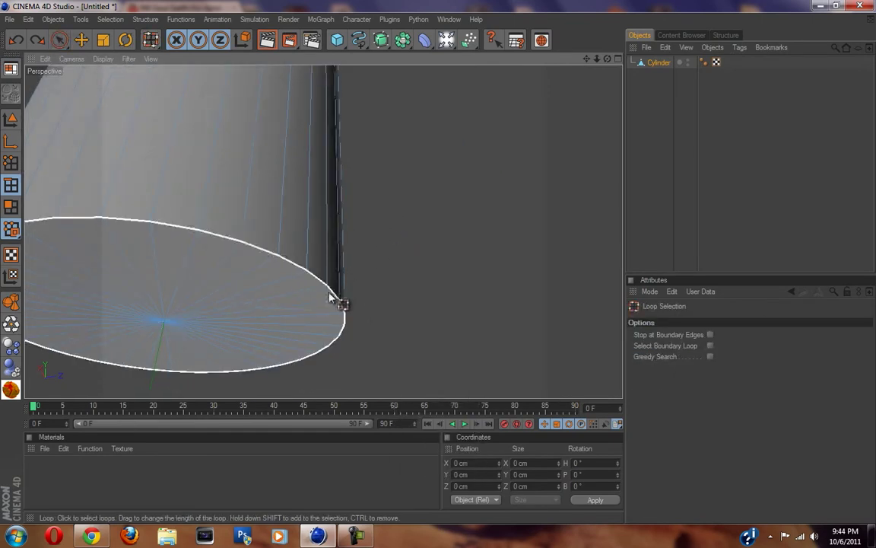
left_click(333, 298)
- Bevel the selected bottom edge loop of the cylinder with an inner offset of about 47.2 cm
scroll(423, 238, "down", 5)
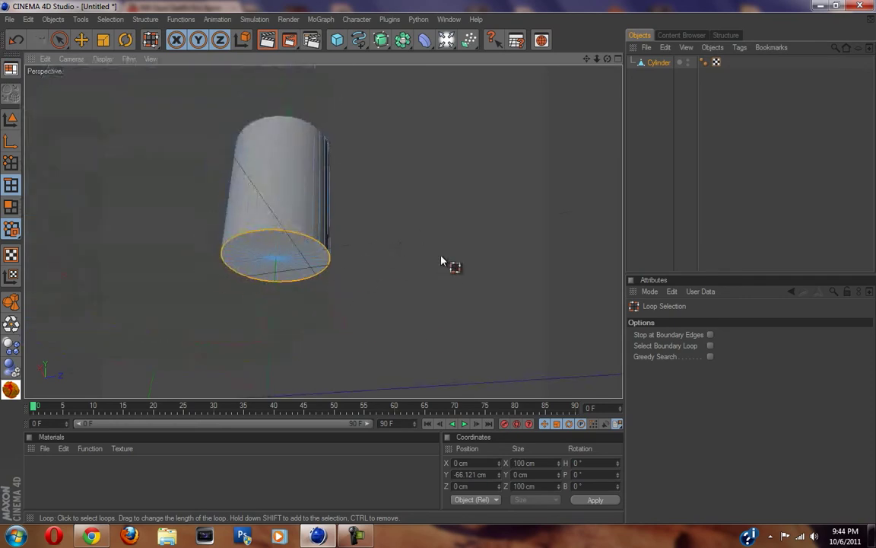
scroll(372, 290, "up", 5)
right_click(349, 197)
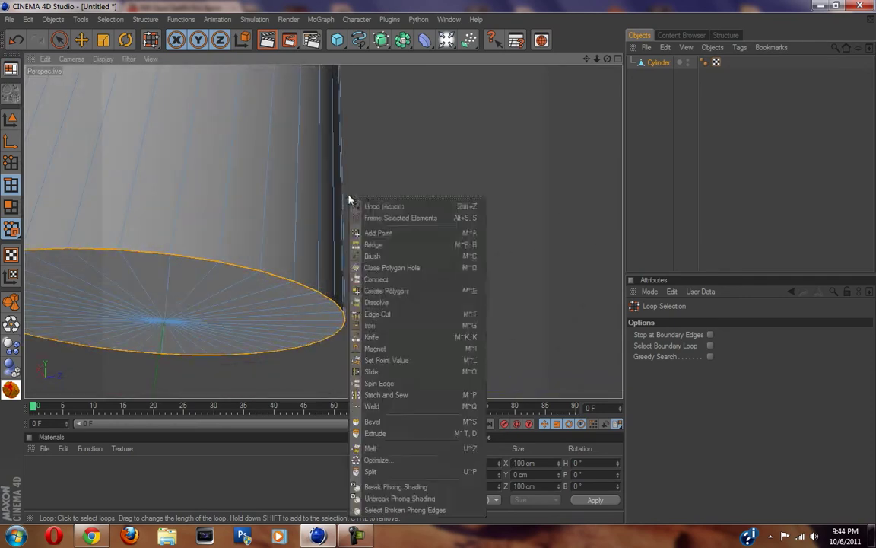
left_click(387, 426)
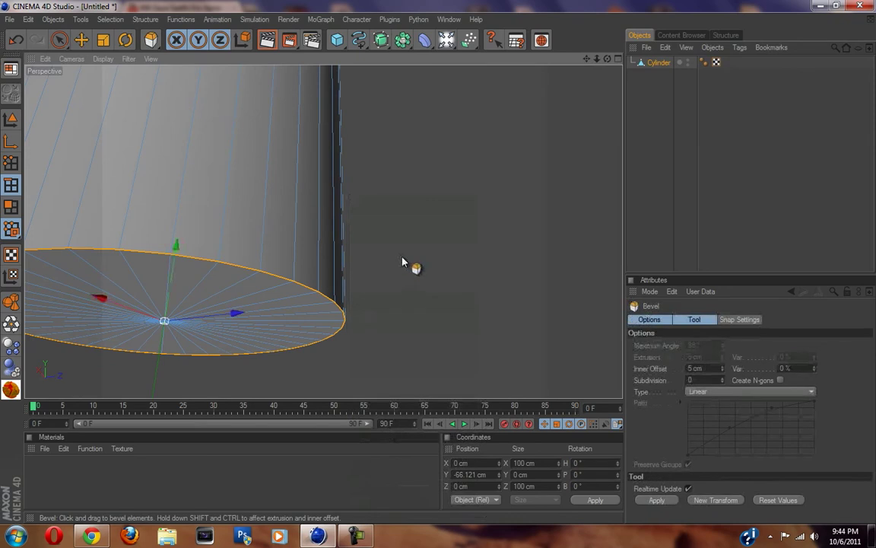
left_click_drag(414, 264, 439, 267)
scroll(293, 333, "down", 6)
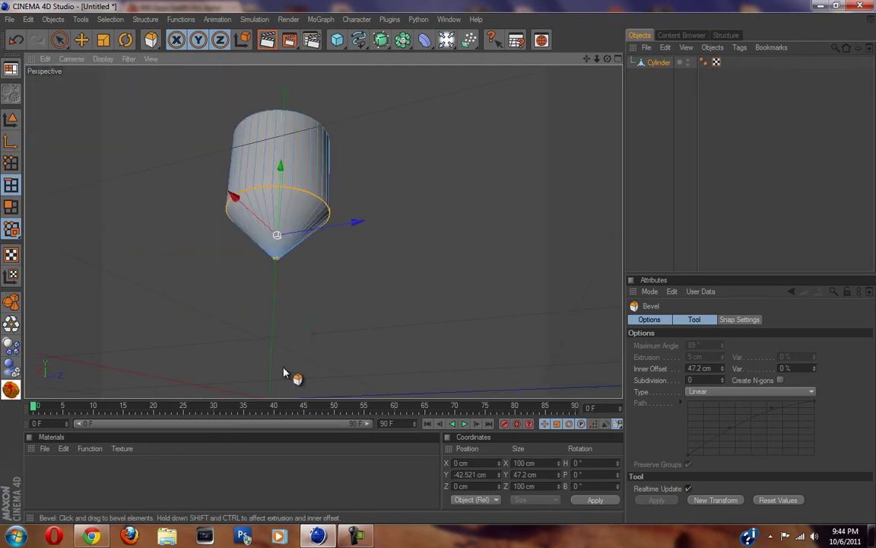
- Round off the bevel with 34 subdivisions, trying the Concave type and settling on Convex, and clear the selection
left_click_drag(288, 354, 439, 268, "alt")
scroll(347, 338, "up", 2)
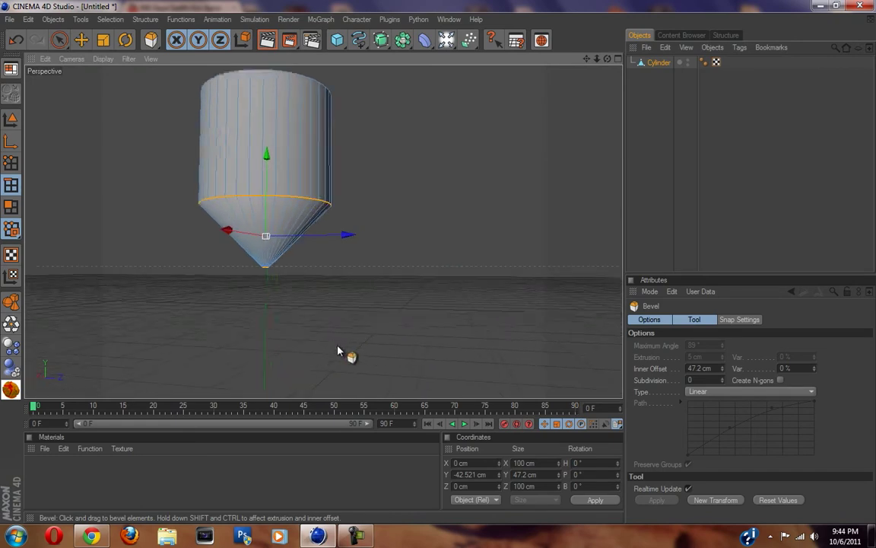
scroll(360, 275, "up", 2)
left_click_drag(360, 275, 484, 248, "alt")
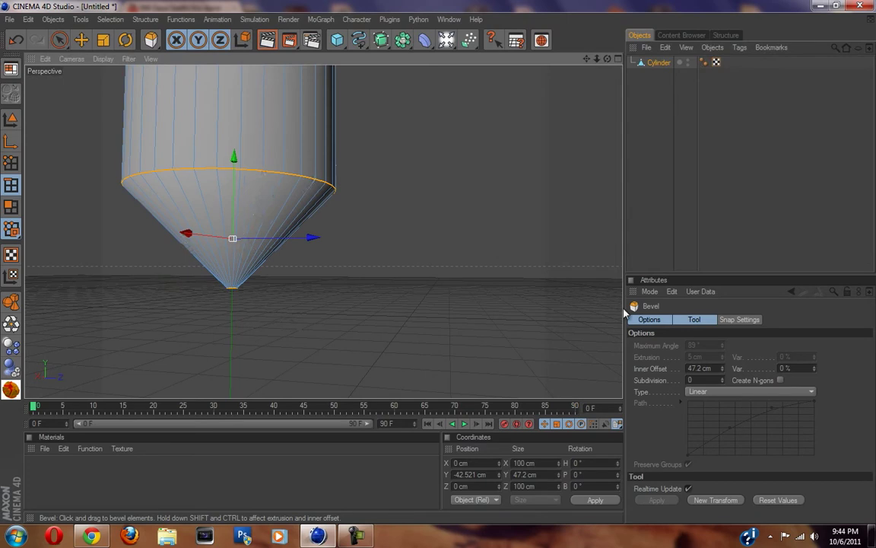
left_click(725, 390)
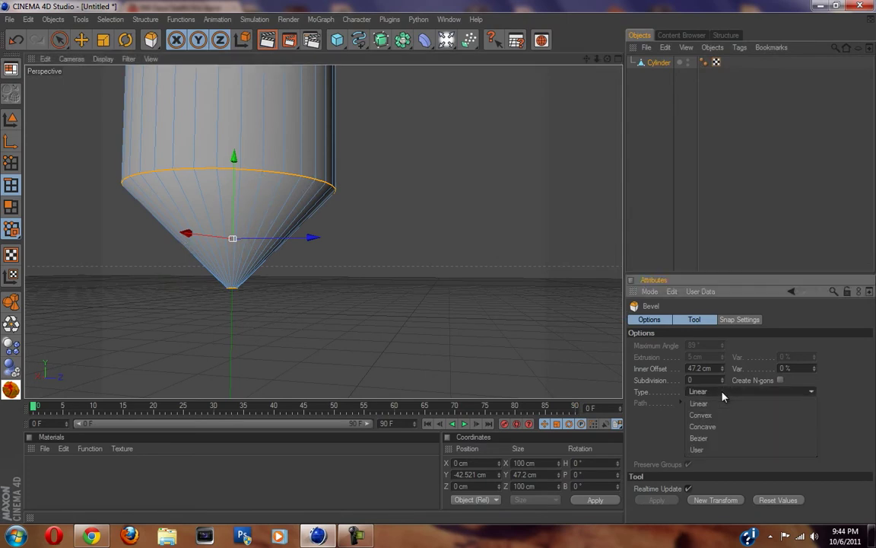
left_click(719, 427)
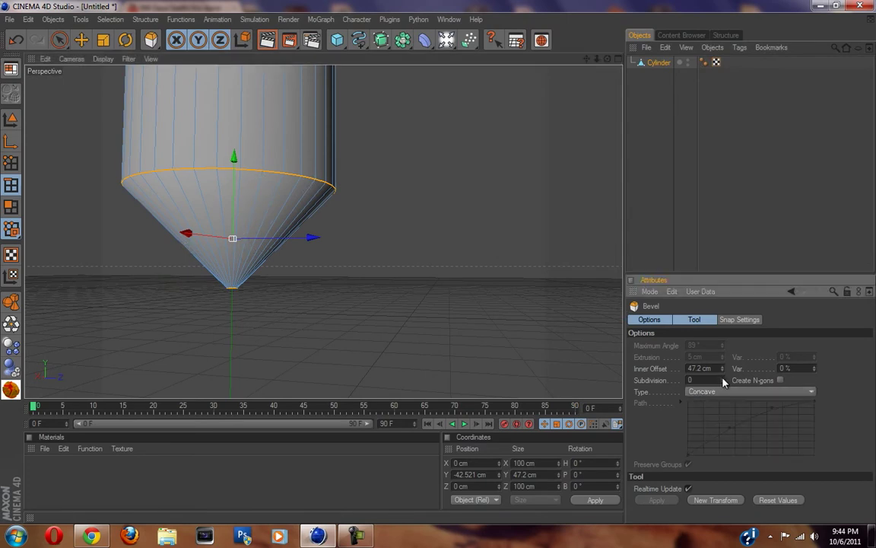
left_click_drag(723, 380, 722, 382)
left_click(714, 393)
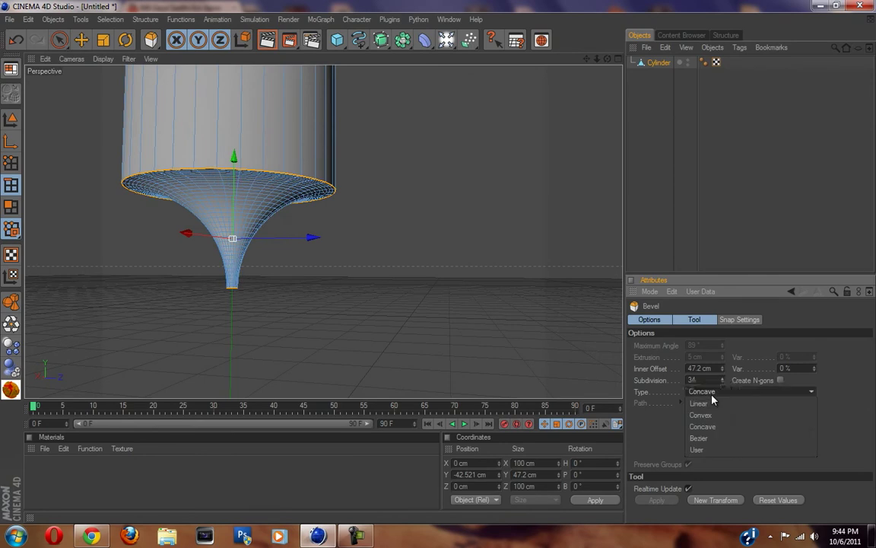
left_click(722, 415)
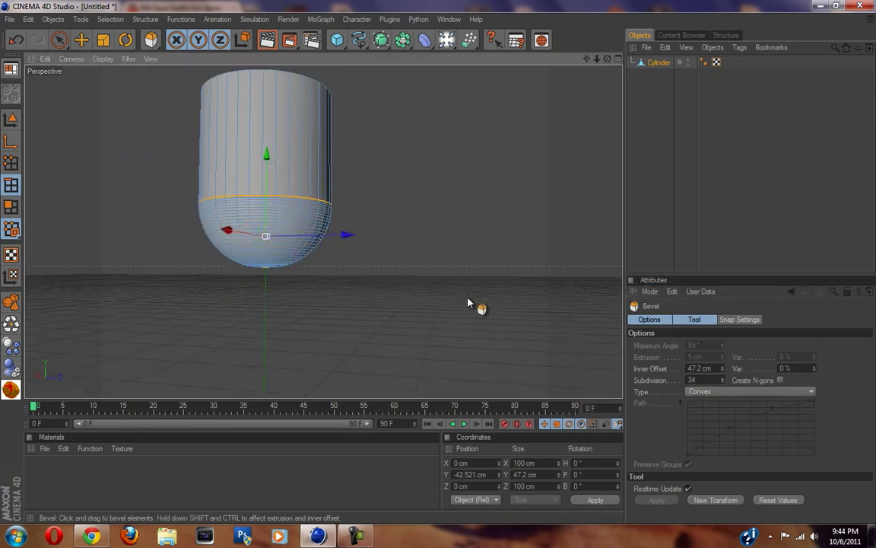
scroll(468, 303, "up", 3)
left_click(691, 204)
- In model mode, duplicate the rounded cylinder and move the copy straight down to about 47 cm on Y
scroll(522, 237, "down", 6)
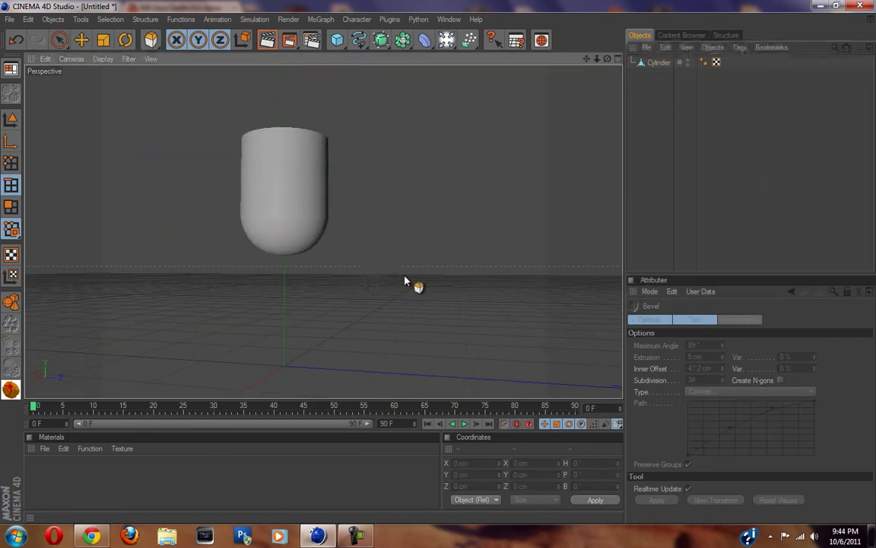
left_click_drag(385, 295, 362, 240, "alt")
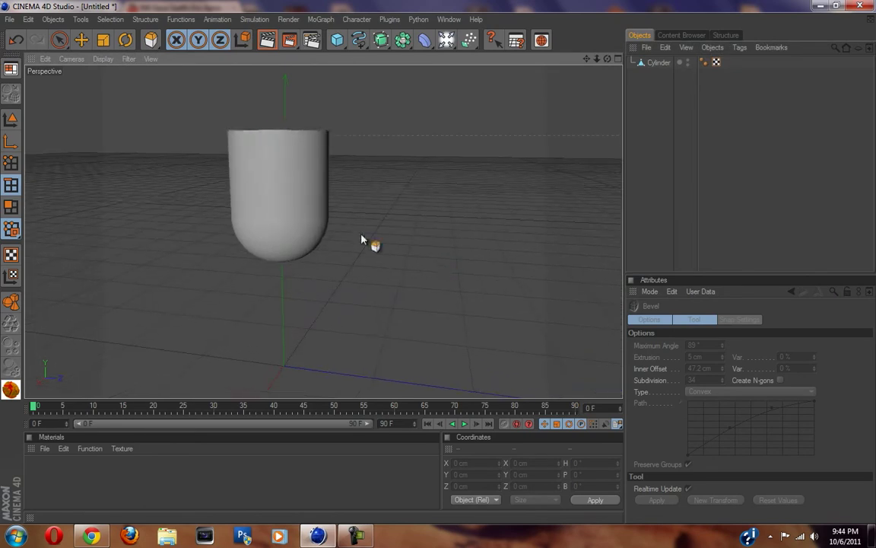
left_click(9, 122)
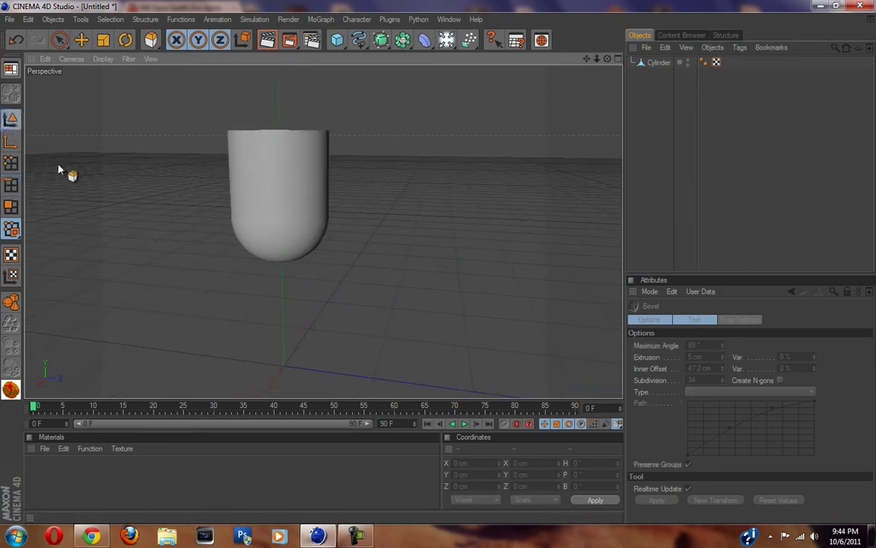
left_click(82, 40)
left_click(59, 40)
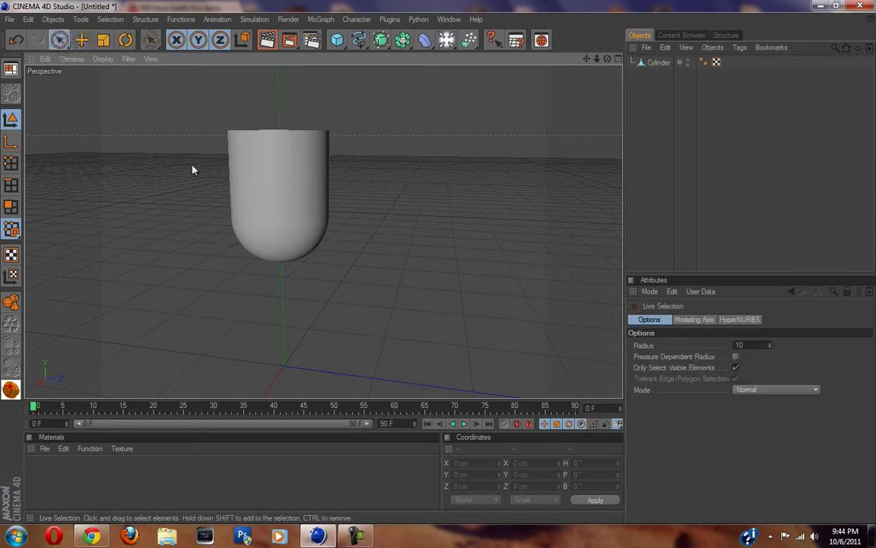
left_click(655, 64)
mouse_move(320, 301)
left_mouse_down("alt")
mouse_move(442, 254)
mouse_move(411, 336)
mouse_move(446, 262)
mouse_move(326, 288)
left_mouse_up("alt")
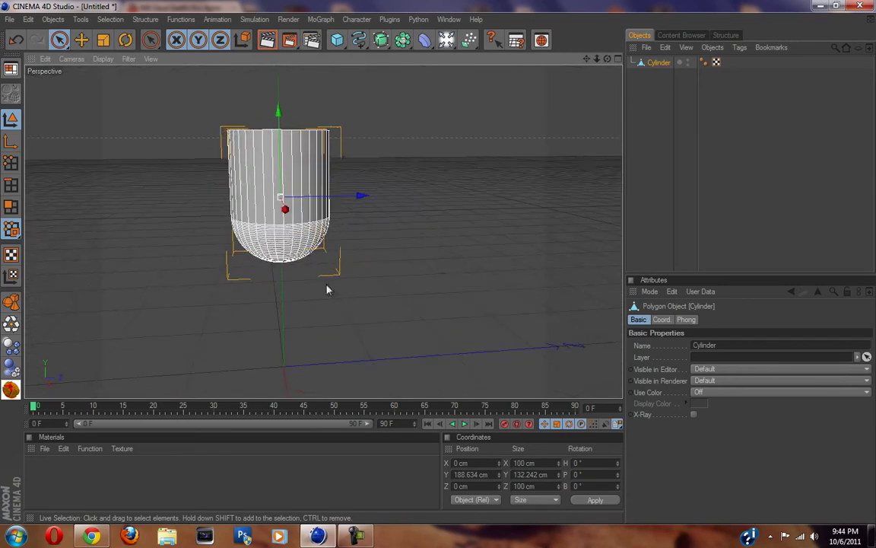
left_click_drag(657, 64, 654, 83, "ctrl")
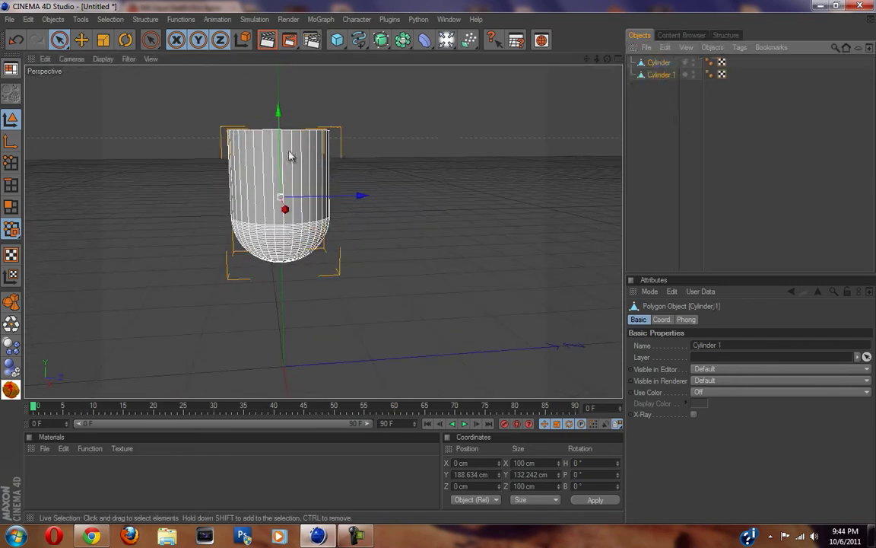
left_click_drag(280, 117, 439, 268)
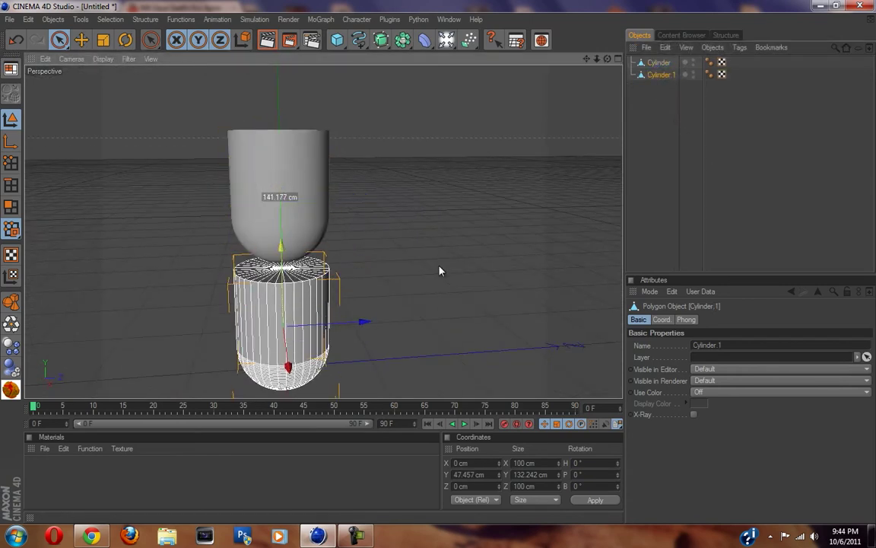
- Scale the lower copy flatter and wider, to about 119 cm across and 101 cm in height
left_click_drag(380, 144, 439, 268, "alt")
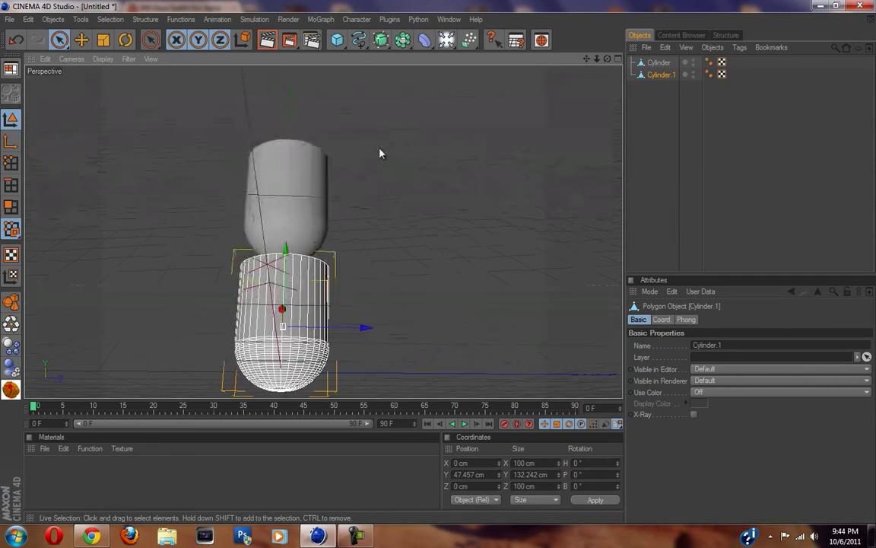
left_click_drag(362, 222, 366, 244, "alt")
mouse_move(366, 278)
left_mouse_down("alt")
mouse_move(438, 262)
mouse_move(360, 268)
left_mouse_up("alt")
left_click(102, 40)
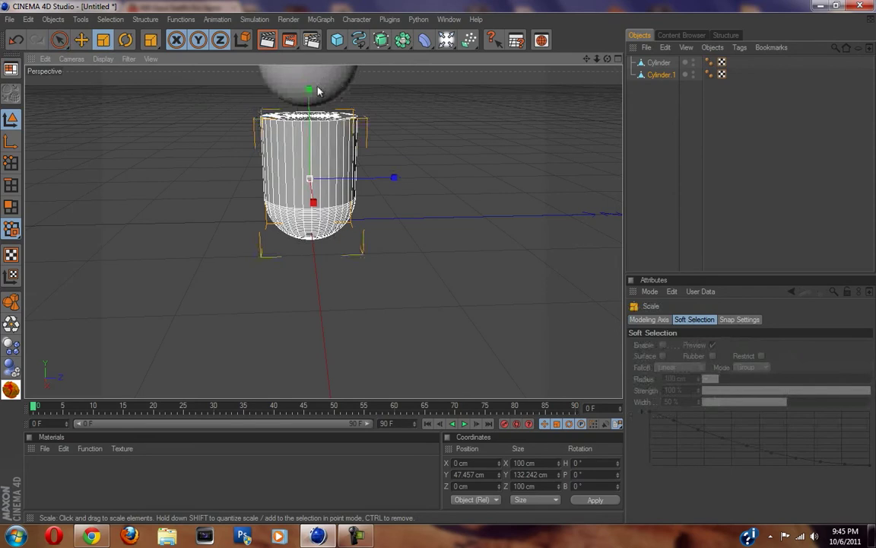
left_click_drag(309, 90, 439, 267)
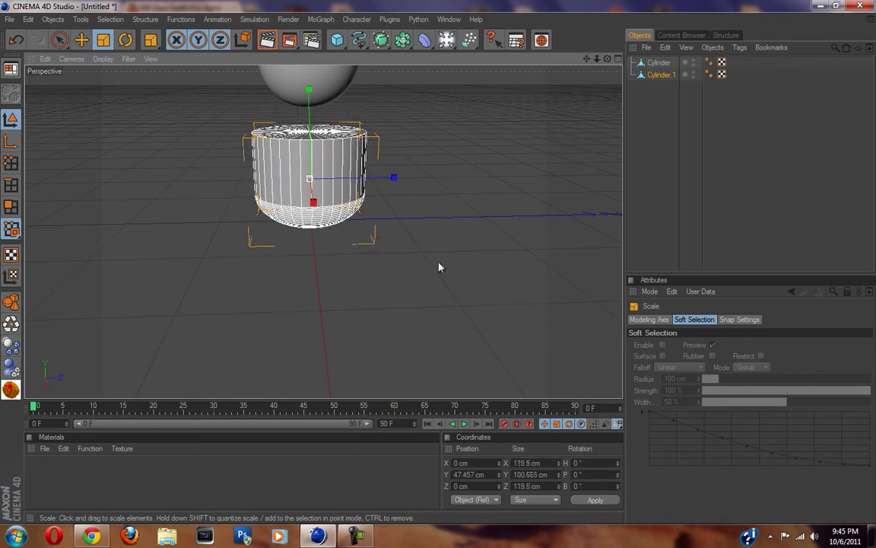
scroll(332, 196, "down", 4)
scroll(331, 228, "up", 5)
mouse_move(359, 321)
left_mouse_down("alt")
mouse_move(440, 265)
mouse_move(359, 320)
left_mouse_up("alt")
scroll(358, 314, "down", 6)
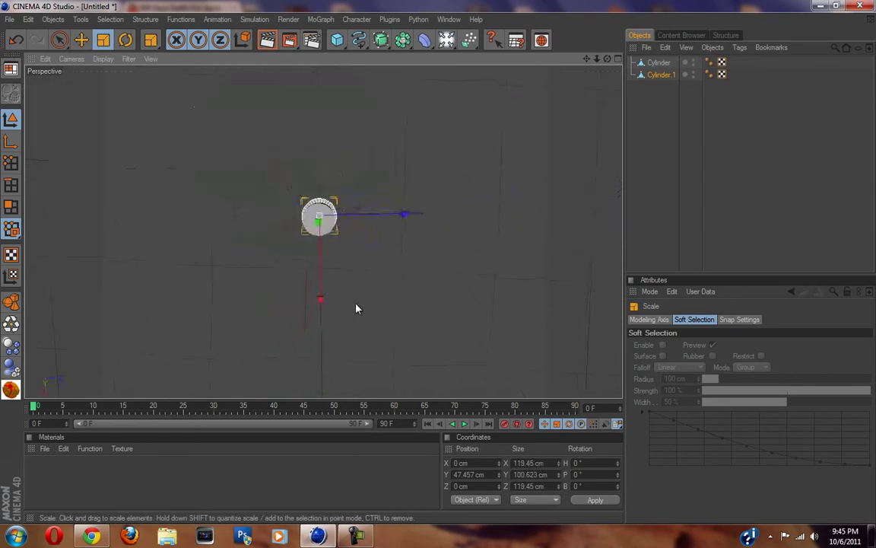
- In the top view, scale the lower copy uniformly down to about 108 cm across, slightly wider than the upper cylinder, and deselect it
left_click(618, 60)
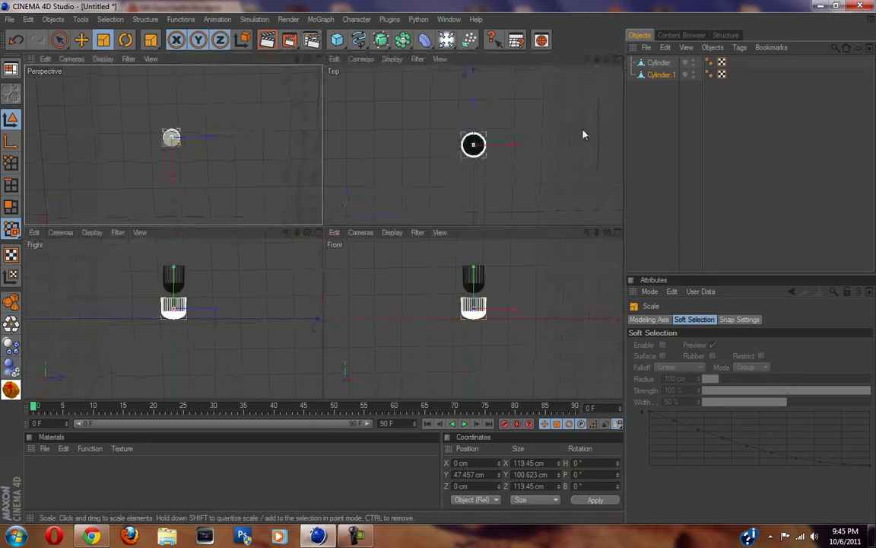
left_click(618, 59)
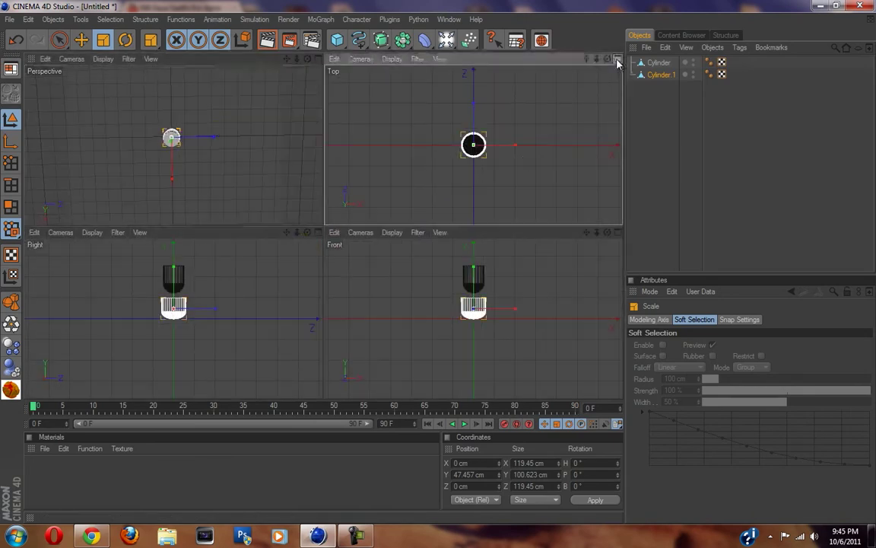
scroll(353, 206, "up", 5)
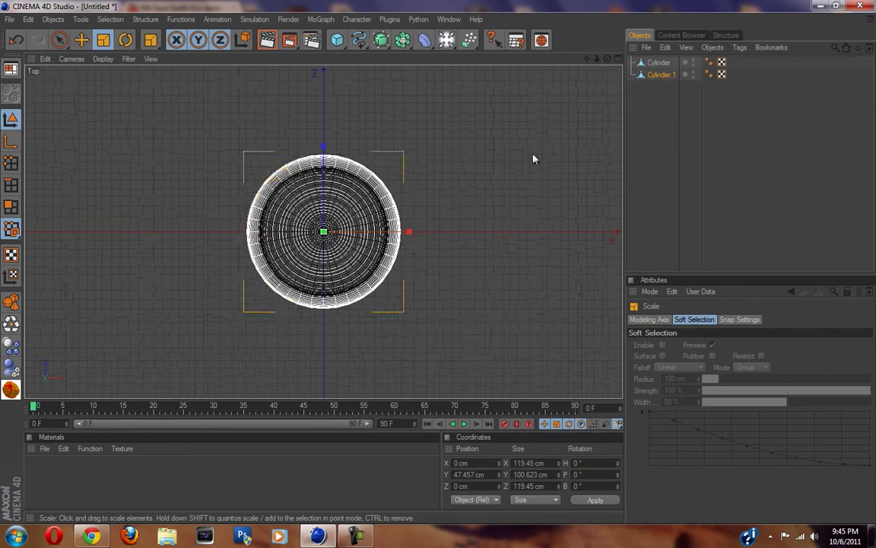
left_click_drag(518, 139, 439, 267)
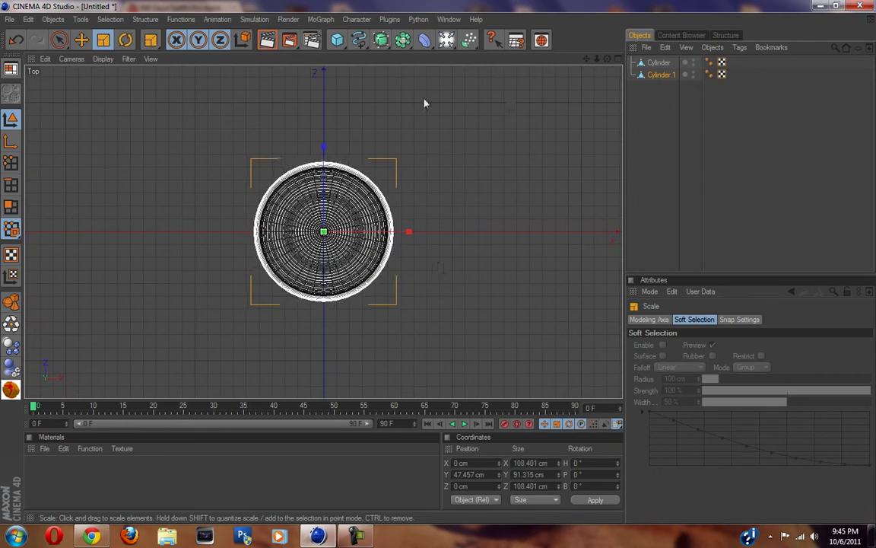
left_click_drag(440, 260, 439, 263)
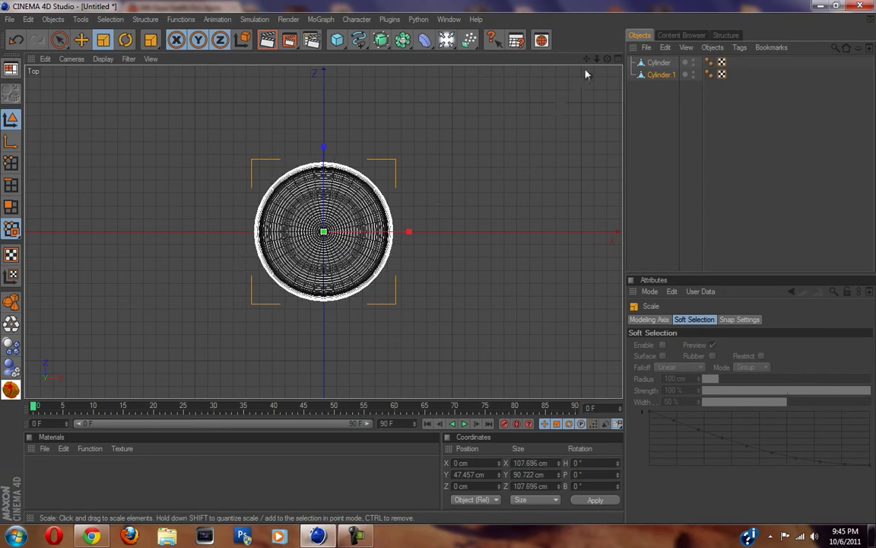
left_click(619, 59)
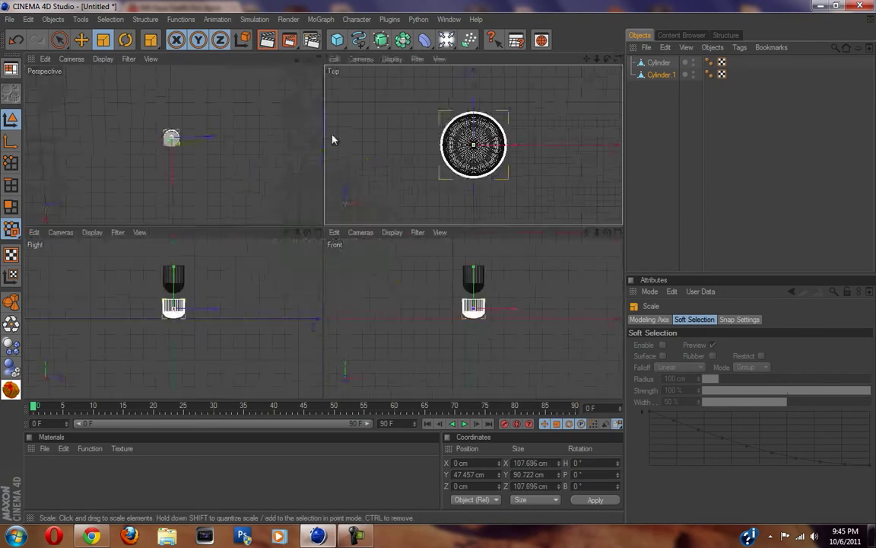
left_click(317, 58)
left_click(639, 211)
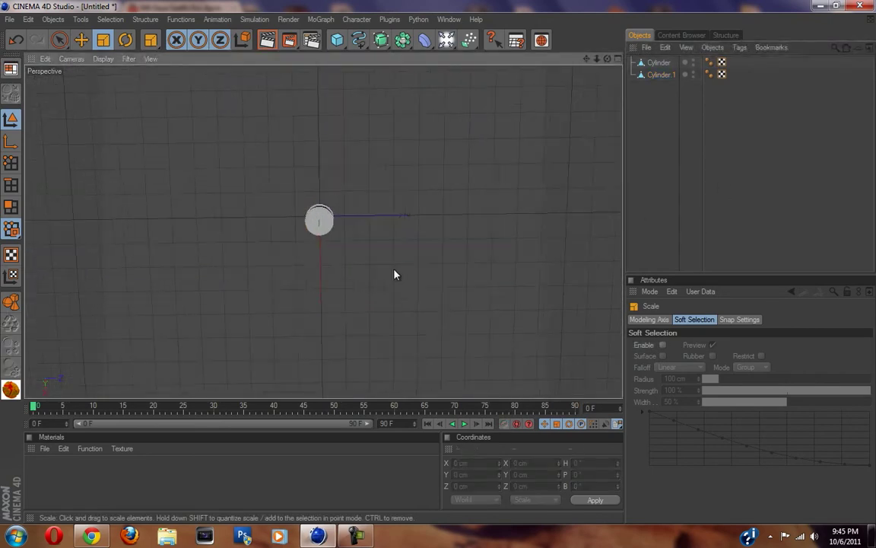
left_click_drag(315, 180, 335, 170, "alt")
scroll(342, 166, "up", 5)
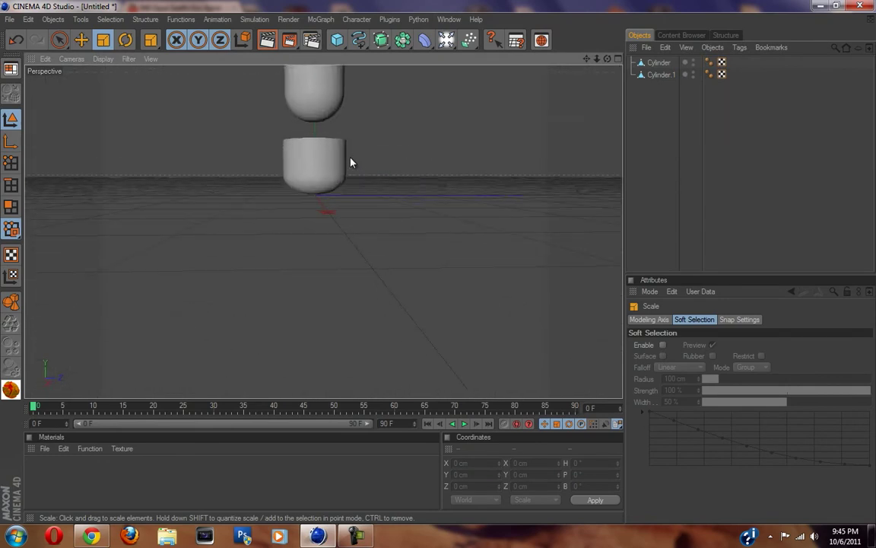
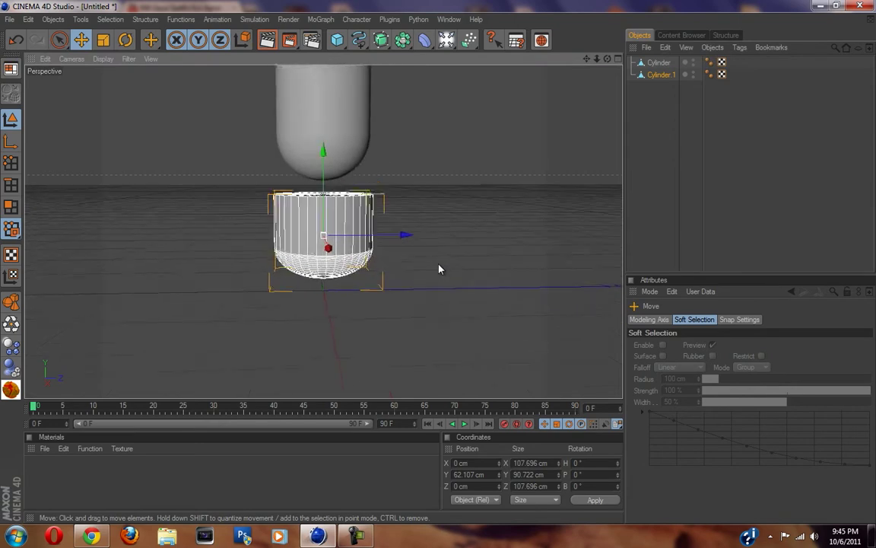
- In polygon mode, use Live Selection on the top cap polygons of both cylinders, delete them and clear the selection
left_click(661, 63)
left_click(7, 206)
left_click_drag(457, 219, 415, 369, "alt")
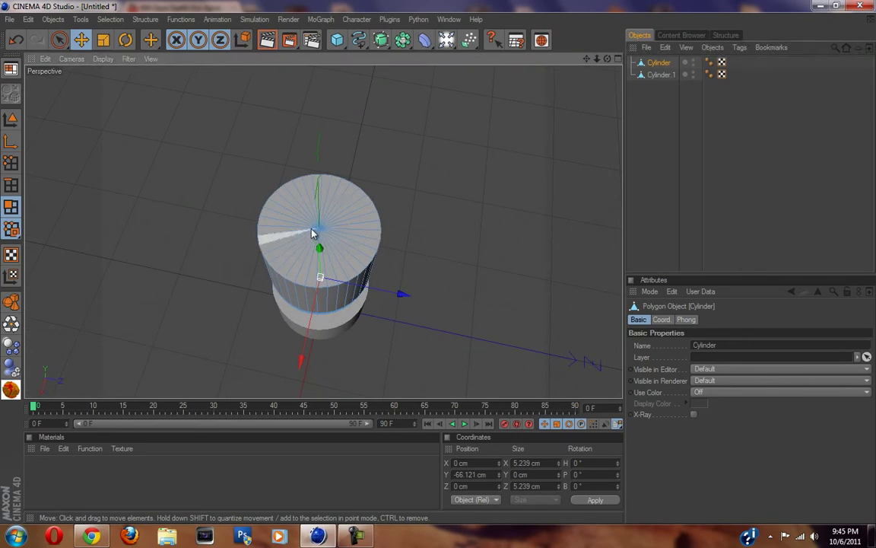
left_click(65, 41)
mouse_move(274, 211)
left_mouse_down()
mouse_move(316, 229)
mouse_move(354, 222)
mouse_move(430, 274)
mouse_move(448, 264)
mouse_move(245, 304)
left_mouse_up()
left_click_drag(323, 178, 439, 264)
left_click_drag(365, 194, 435, 268, "alt")
scroll(365, 193, "down", 5)
left_click(726, 189)
- Examine the two stacked rounded cylinders from the side at different distances
scroll(467, 211, "down", 5)
left_click_drag(467, 210, 437, 266, "alt")
scroll(368, 269, "up", 7)
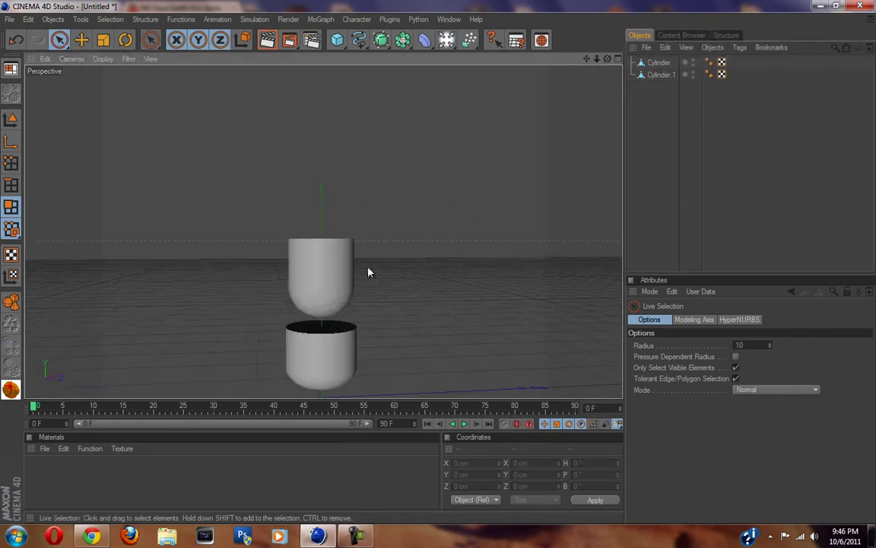
middle_click_drag(368, 269, 439, 263, "alt")
left_click_drag(439, 263, 282, 80, "alt")
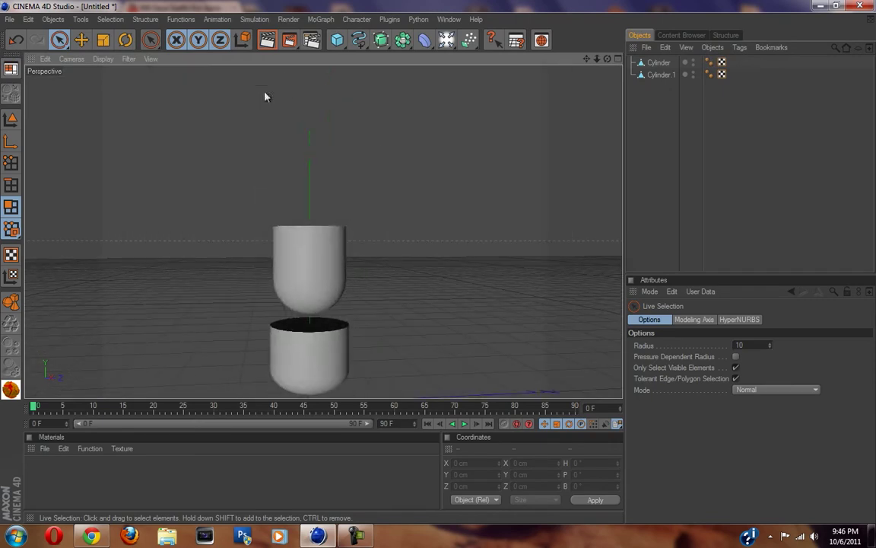
scroll(200, 192, "down", 4)
scroll(200, 192, "down", 2)
scroll(200, 191, "up", 3)
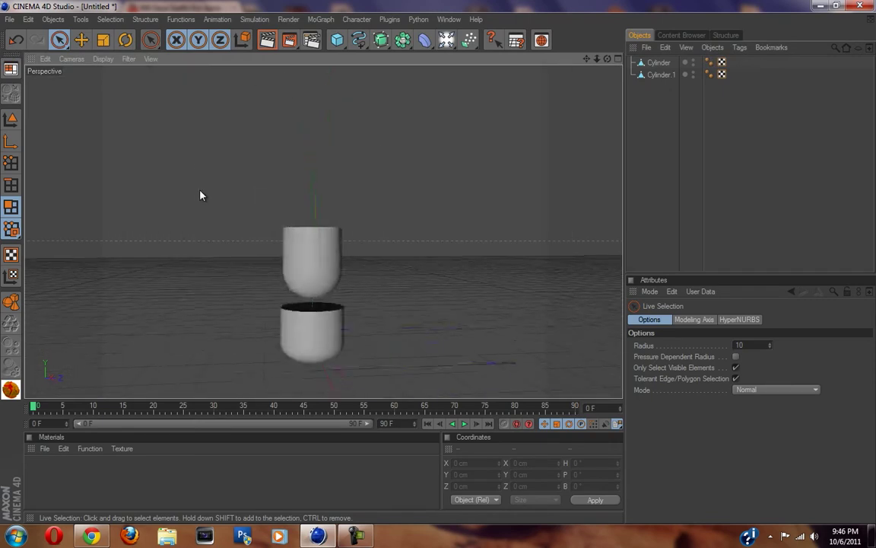
scroll(200, 197, "up", 2)
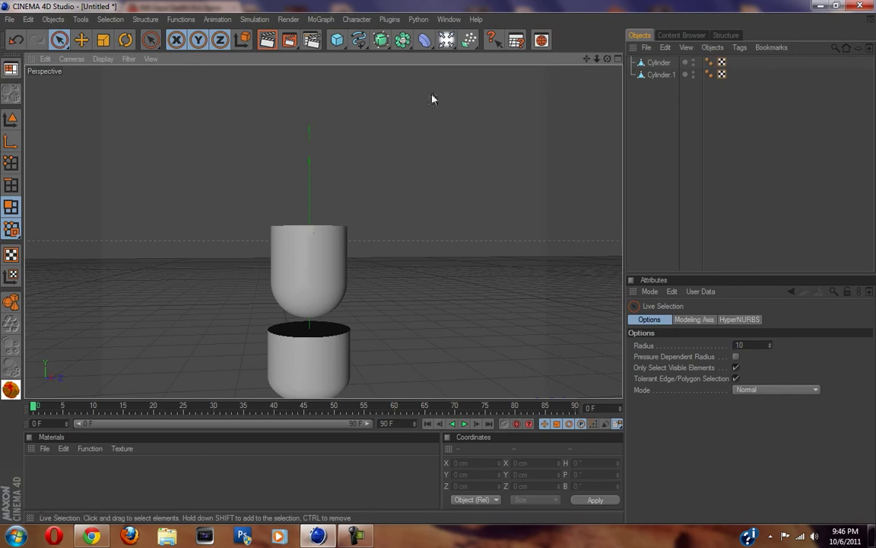
- Add a cone primitive and raise it above the upper cylinder, to about 325 cm in Y
left_click(339, 41)
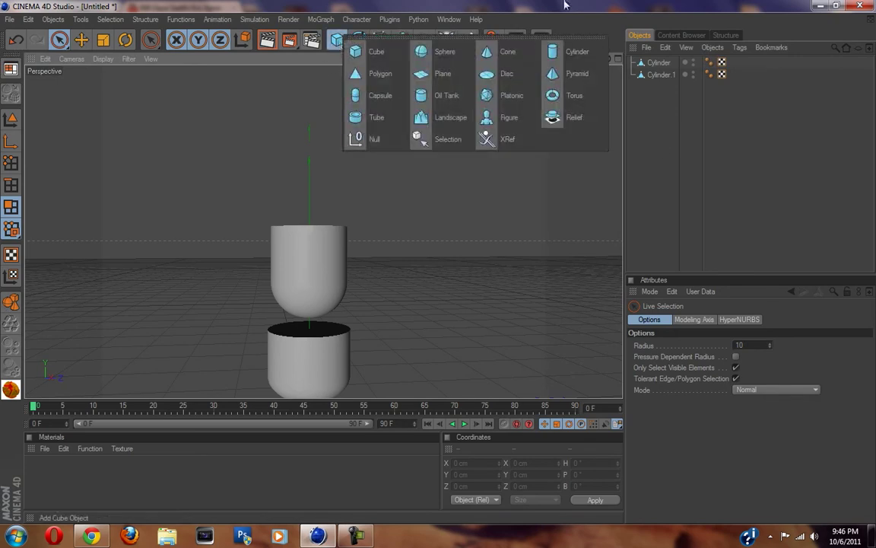
left_click(490, 52)
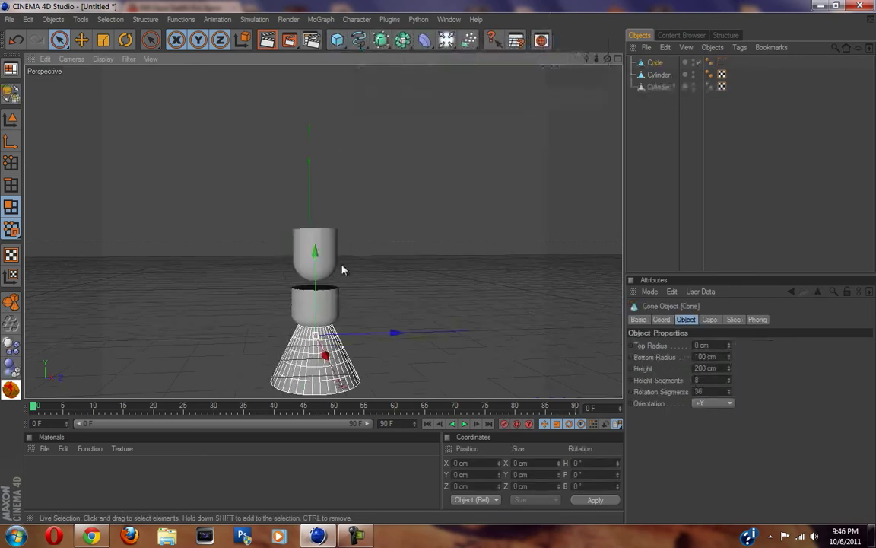
left_click_drag(316, 276, 316, 137)
scroll(319, 315, "down", 3)
scroll(325, 319, "up", 4)
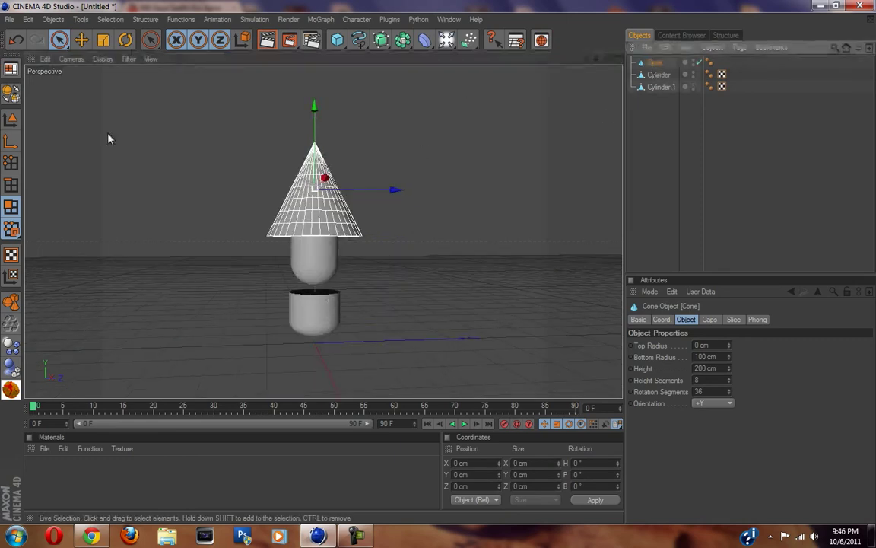
- In model mode, narrow the cone's bottom radius to about 13 cm
left_click(11, 118)
left_click_drag(335, 399, 545, 417)
left_click_drag(455, 233, 436, 262, "alt")
left_click_drag(436, 305, 437, 259, "alt")
left_click_drag(226, 244, 326, 220)
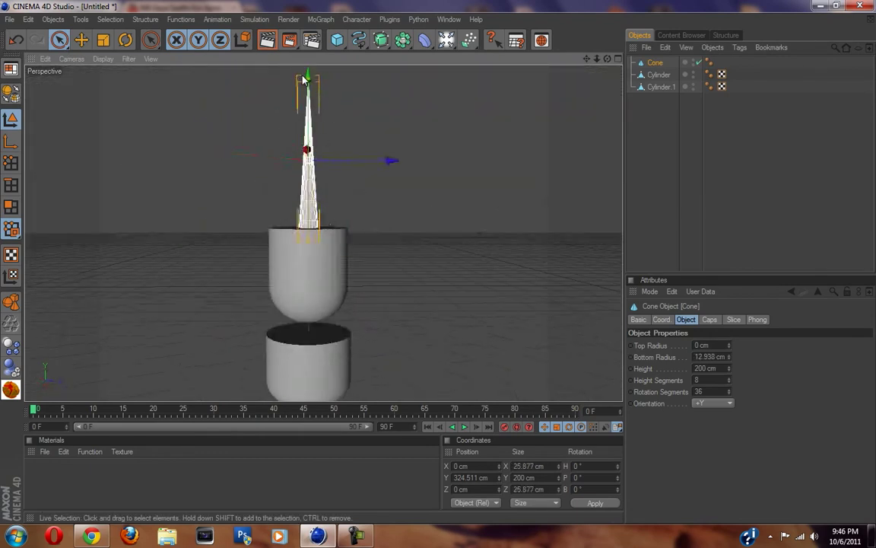
- Shorten the cone to about 88 cm, lower it onto the upper cylinder at about Y 283 cm and deselect it
left_click_drag(439, 264, 439, 265)
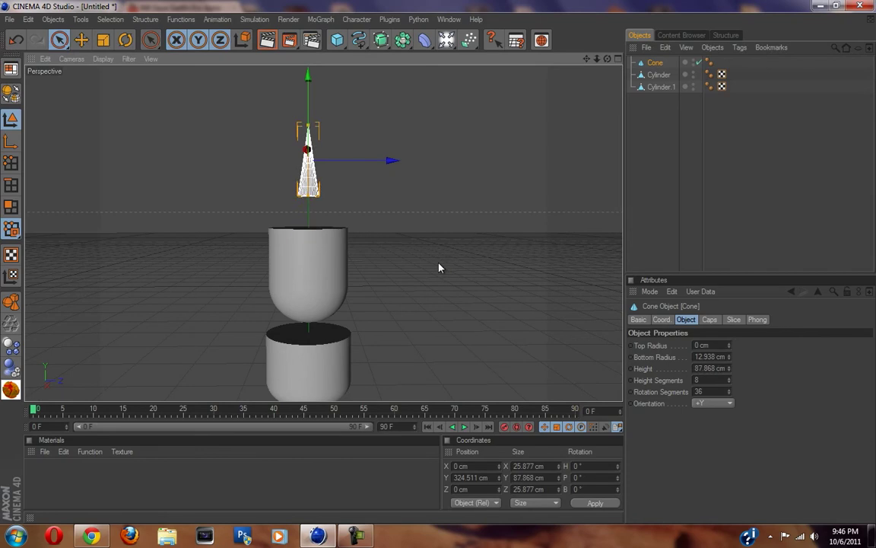
left_click_drag(308, 75, 439, 267)
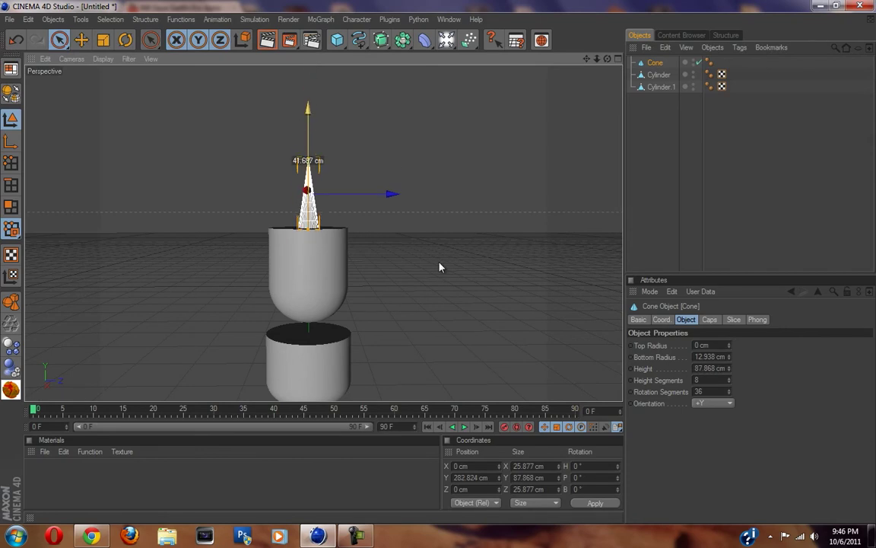
left_click(728, 229)
- Add a sphere primitive and raise it over the cone, to about 365 cm in Y
scroll(339, 242, "down", 5)
left_click_drag(337, 241, 439, 267, "alt")
scroll(311, 116, "up", 4)
left_click_drag(337, 40, 435, 72)
left_click_drag(310, 322, 440, 267)
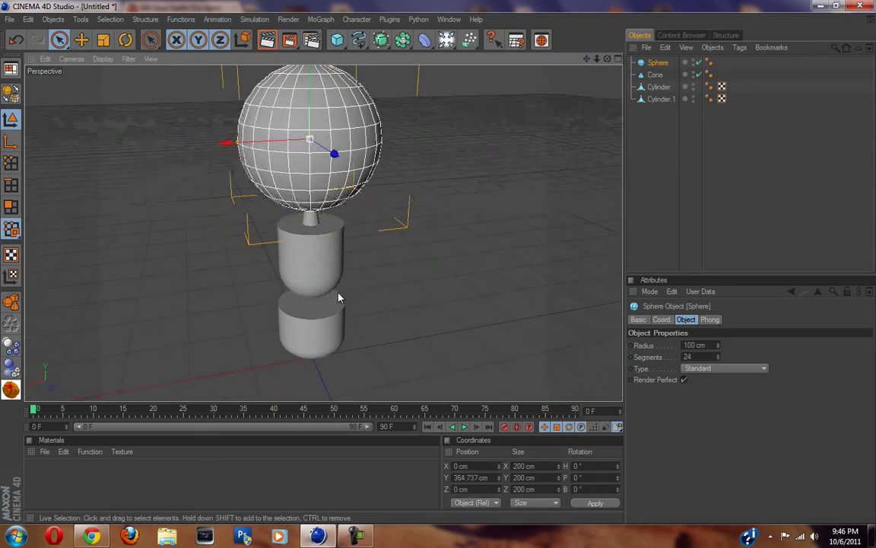
- Shrink the sphere to a radius of about 10.5 cm, lower it onto the cone's tip at about Y 340 cm and deselect it
left_click_drag(240, 146, 295, 143)
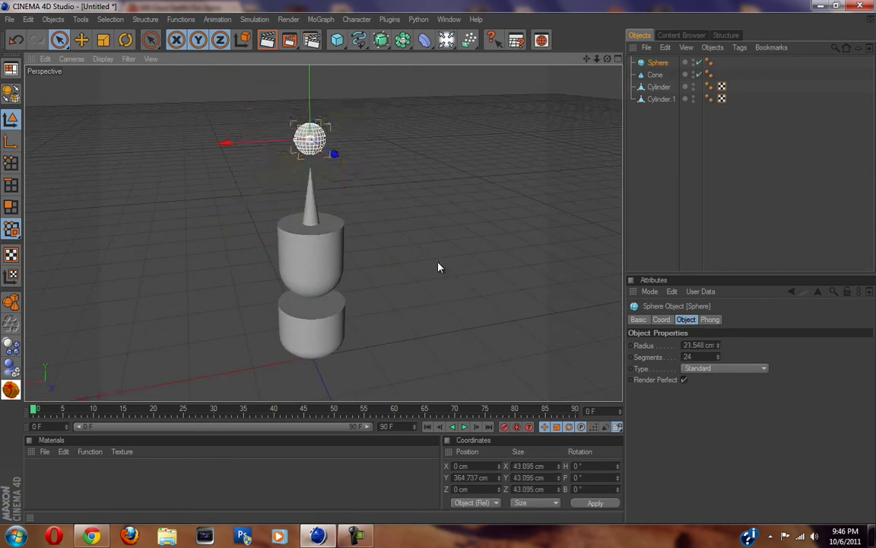
left_click_drag(263, 186, 262, 156, "alt")
left_click_drag(315, 88, 439, 268)
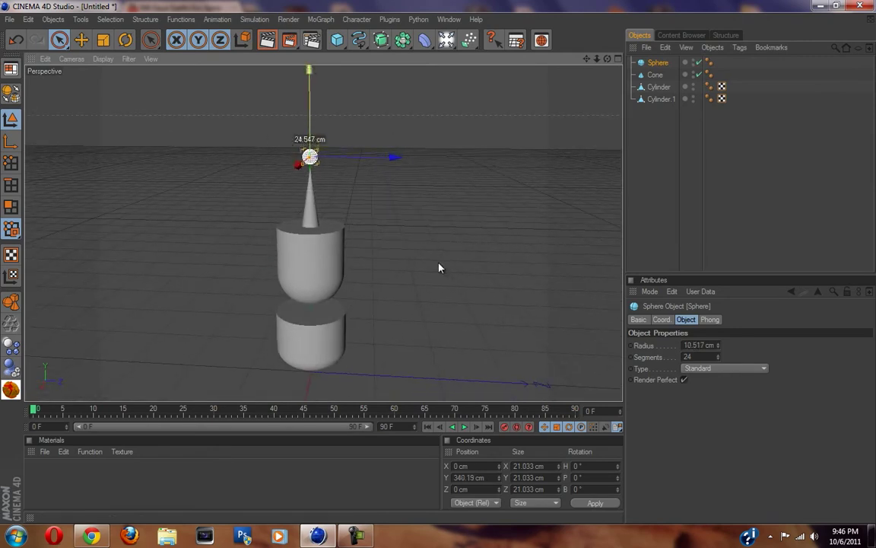
left_click(658, 190)
- Add a third cylinder primitive to the scene
left_click_drag(311, 270, 440, 267, "alt")
scroll(248, 274, "down", 5)
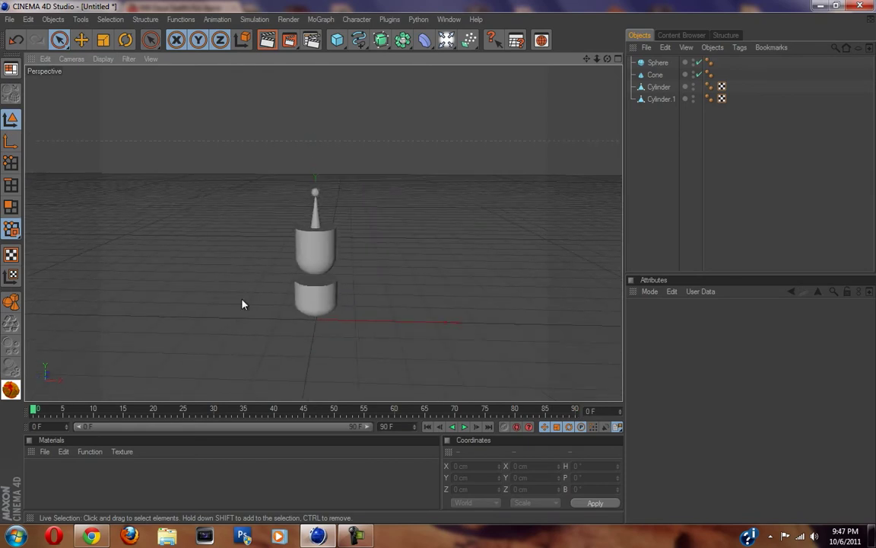
scroll(288, 294, "up", 3)
left_click_drag(289, 299, 439, 266, "alt")
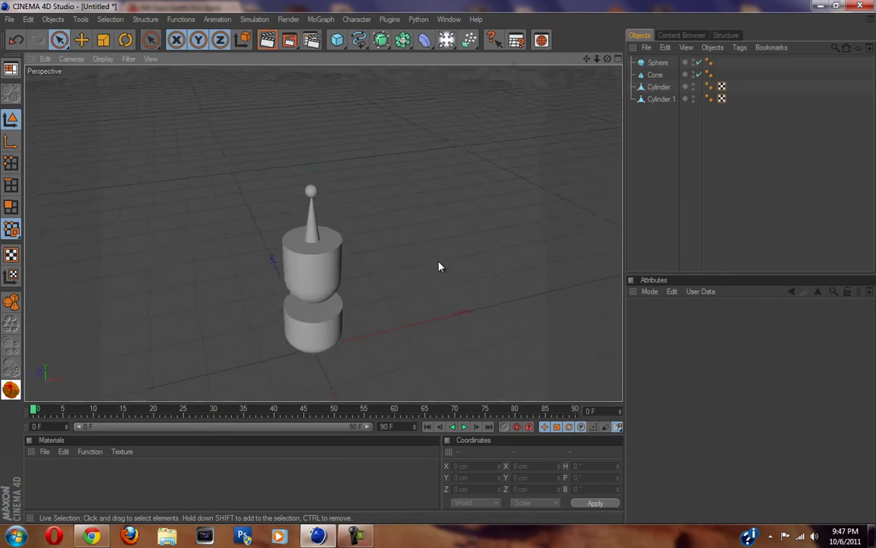
left_click(339, 41)
left_click(578, 52)
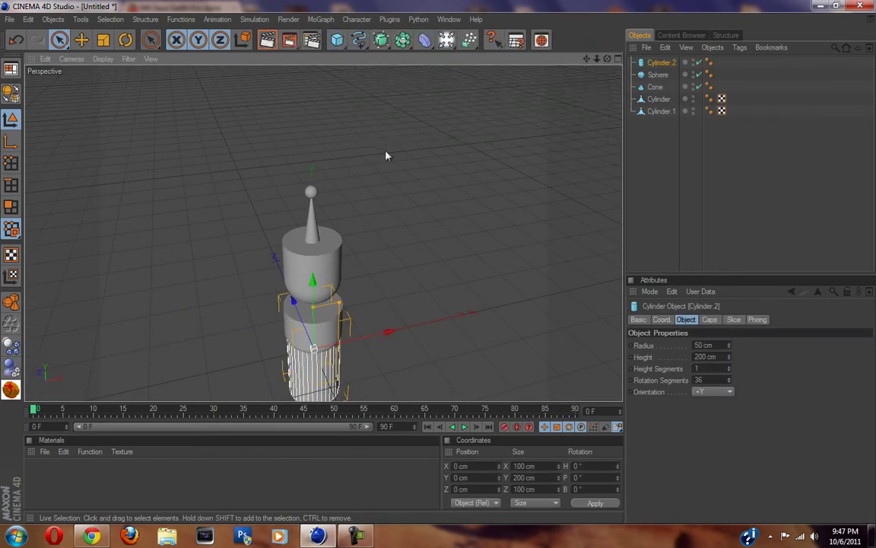
scroll(476, 134, "down", 2)
- Try the new cylinder's orientation along +X and +Z, comparing how it lies against the stacked cylinders
left_click(715, 393)
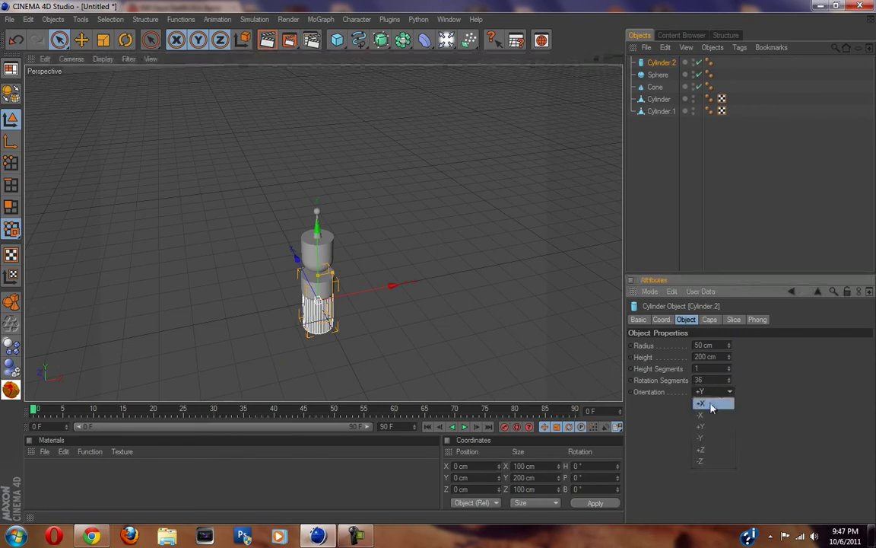
left_click(712, 403)
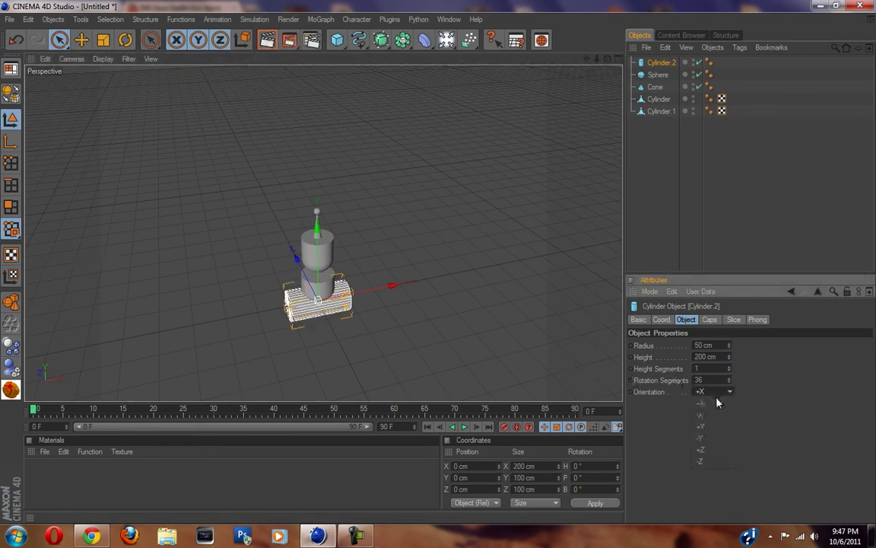
left_click(720, 451)
left_click_drag(487, 304, 734, 397, "alt")
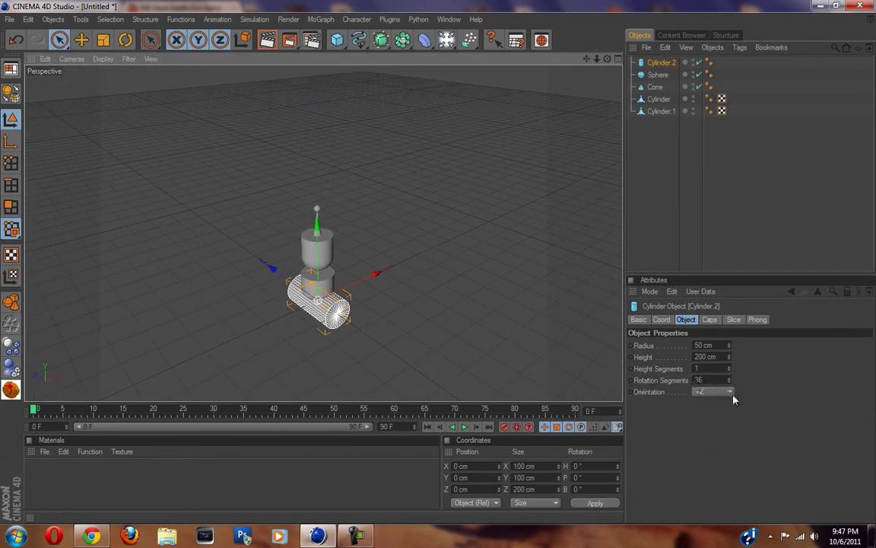
left_click(707, 407)
left_click_drag(399, 262, 462, 365, "alt")
scroll(462, 365, "up", 5)
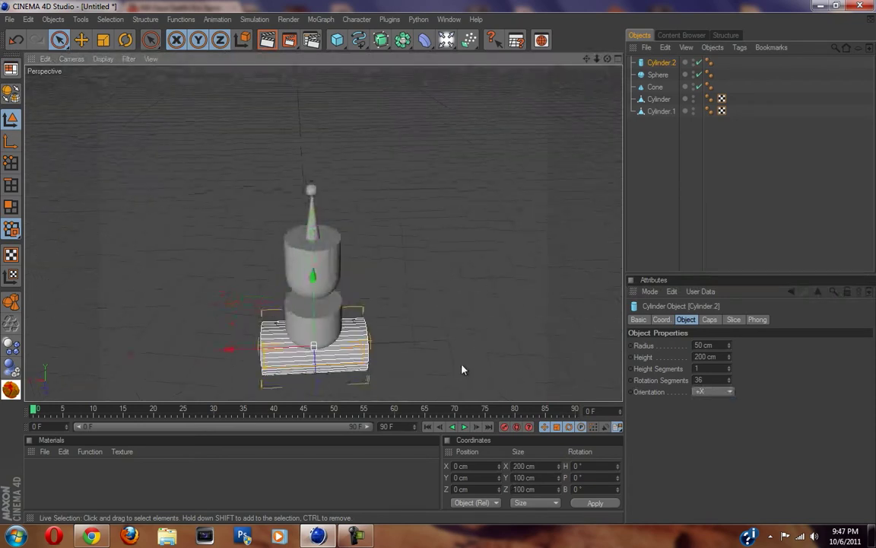
left_click(374, 245)
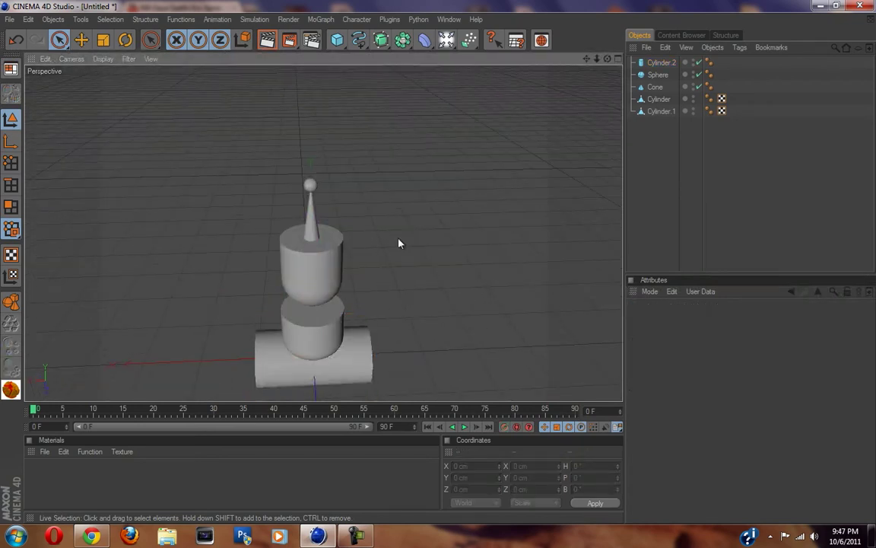
left_click_drag(409, 289, 437, 293, "alt")
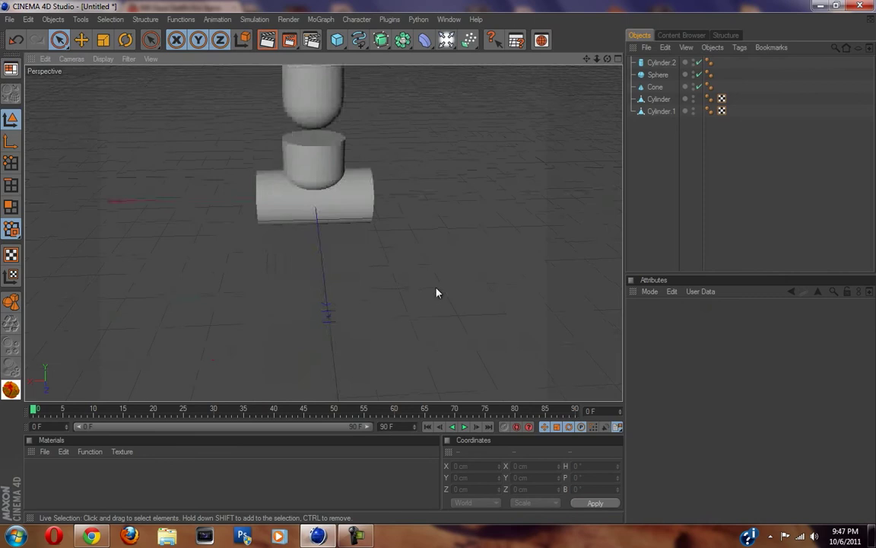
- Orient the new cylinder along +Z and raise it to about 196 cm in Y, level with the upper rounded cylinder
left_click(671, 65)
left_click(718, 393)
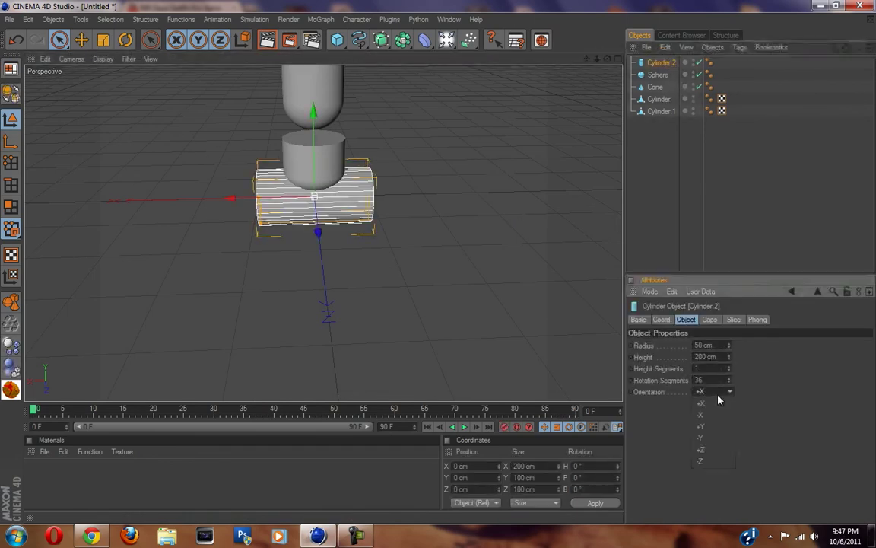
left_click(716, 451)
middle_click_drag(435, 193, 439, 268, "alt")
scroll(439, 268, "up", 3)
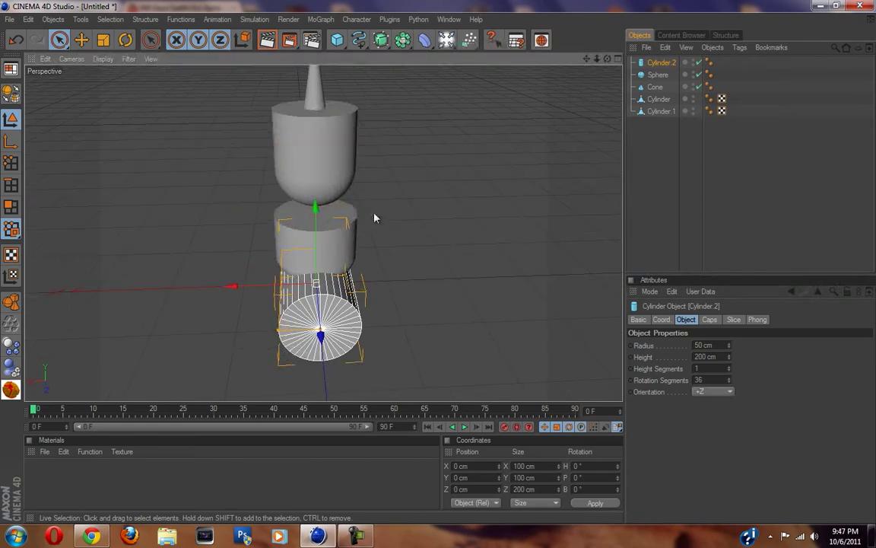
left_click_drag(440, 265, 439, 267, "alt")
left_click_drag(316, 207, 317, 64)
left_click_drag(323, 293, 278, 279, "alt")
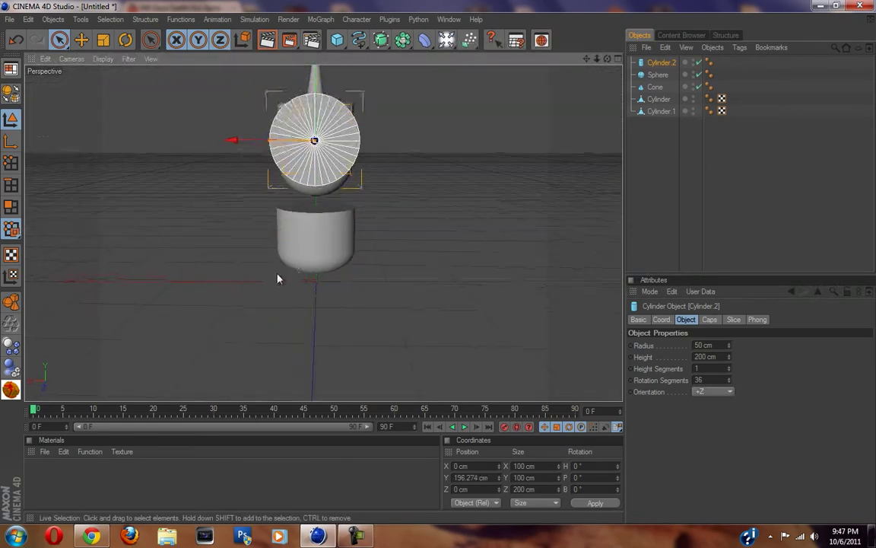
- Reduce the new cylinder to about 22 cm radius and 94 cm height, and move it out one side to about Z 54 cm
left_click_drag(268, 149, 439, 264)
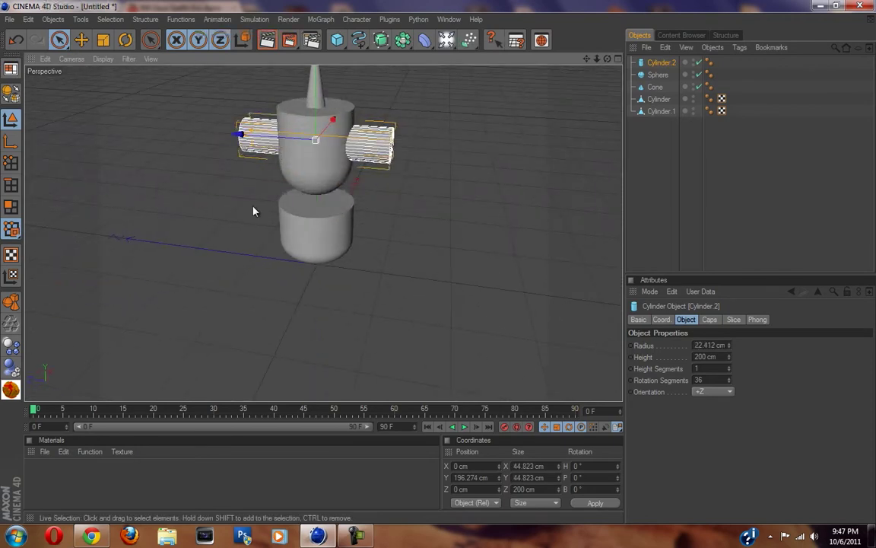
left_click_drag(244, 138, 504, 312)
left_click_drag(393, 174, 431, 191)
mouse_move(367, 252)
left_mouse_down("alt")
mouse_move(437, 267)
mouse_move(367, 253)
left_mouse_up("alt")
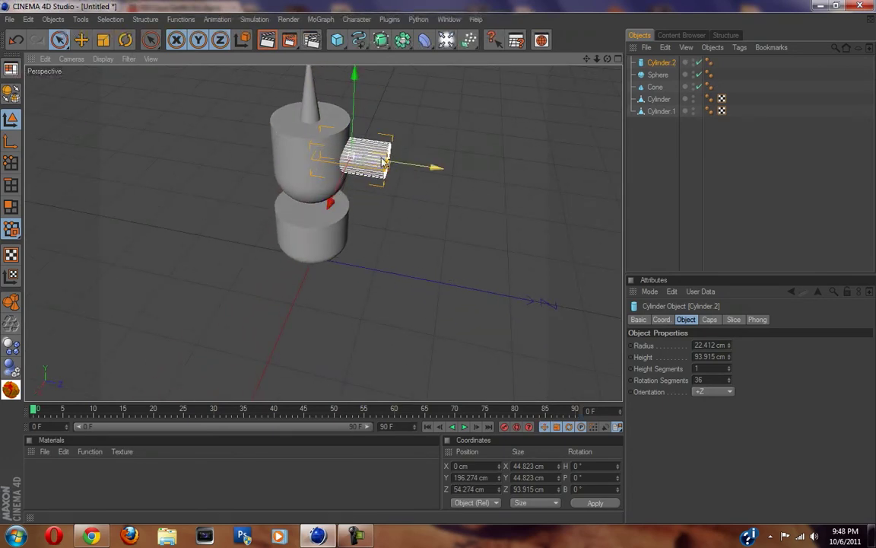
- Shorten the small cylinder to about 42 cm and shift it off-centre and up, to about X -21 cm and Y 207 cm
mouse_move(438, 267)
left_mouse_down("alt")
mouse_move(456, 265)
mouse_move(439, 267)
left_mouse_up("alt")
mouse_move(346, 203)
left_mouse_down("alt")
mouse_move(446, 265)
mouse_move(346, 196)
left_mouse_up("alt")
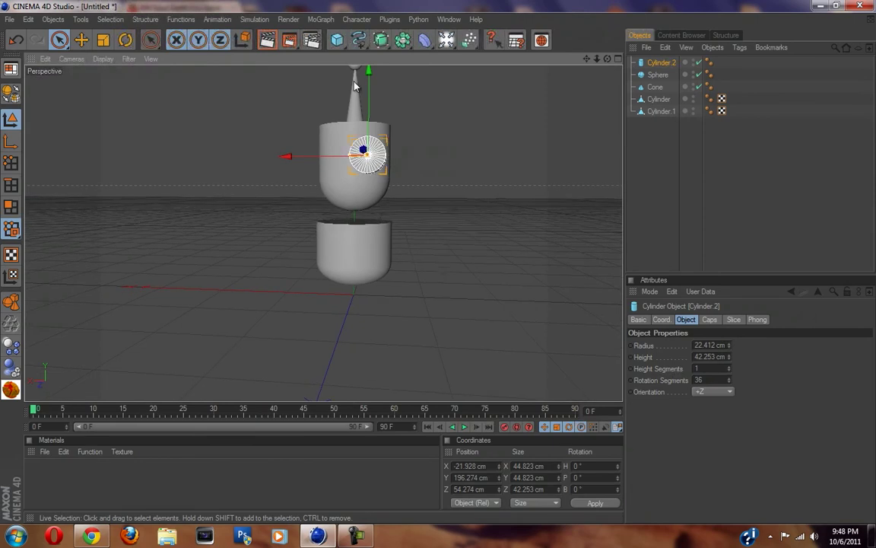
left_click_drag(439, 267, 366, 88)
- Lengthen the small cylinder to about 68 cm and reduce its radius to about 15.6 cm
left_click_drag(364, 137, 438, 265, "alt")
left_click_drag(332, 195, 394, 219, "alt")
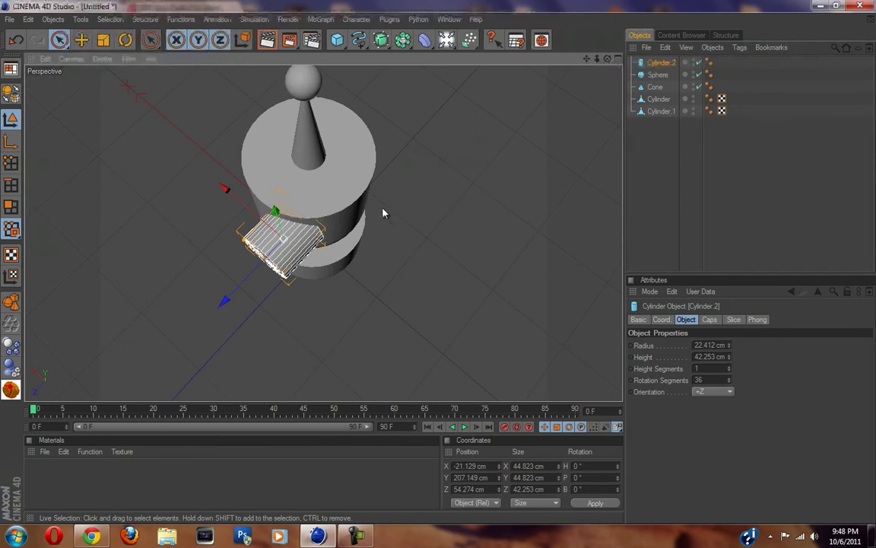
left_click_drag(385, 190, 346, 196, "alt")
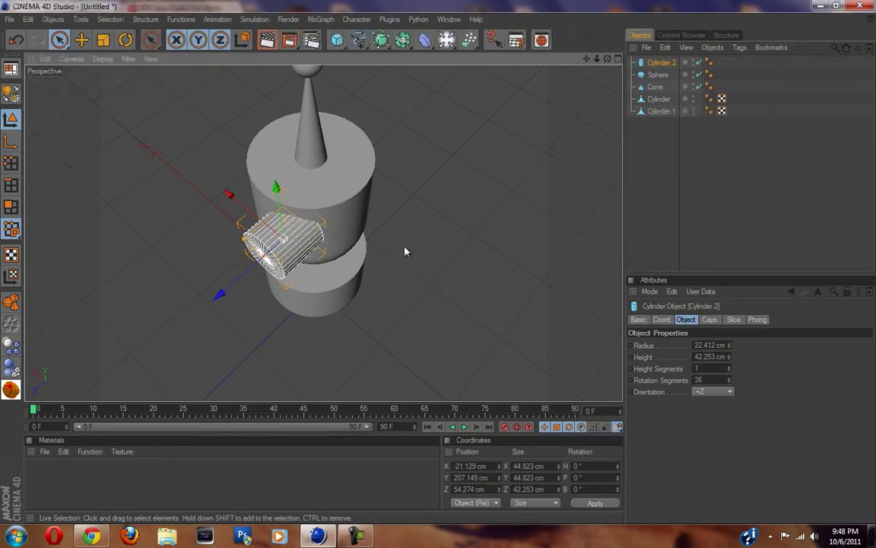
scroll(387, 238, "down", 5)
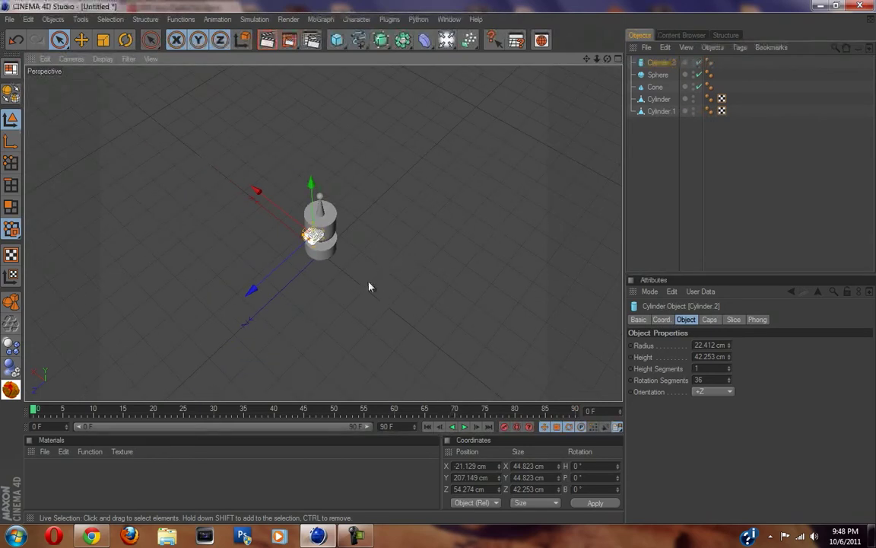
scroll(372, 279, "up", 5)
left_click_drag(413, 271, 260, 308, "alt")
scroll(431, 266, "up", 6)
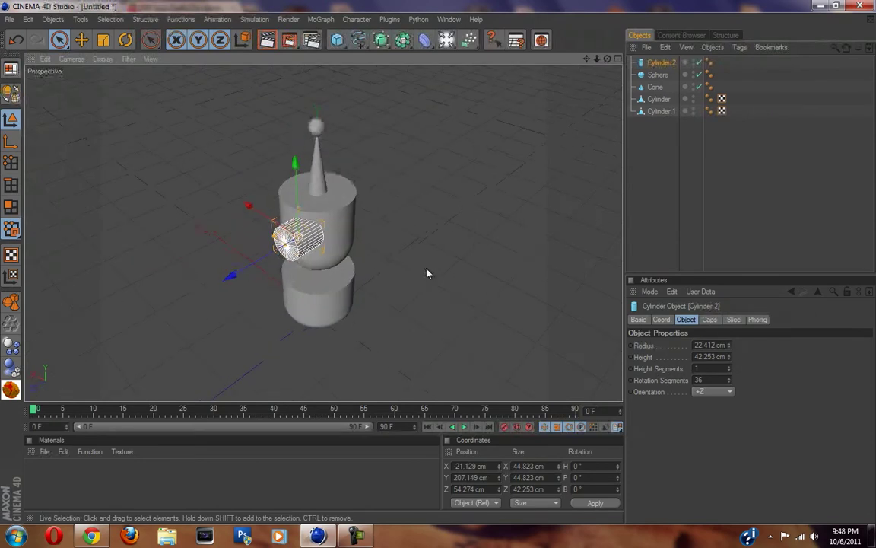
left_click_drag(158, 287, 441, 265)
left_click_drag(194, 250, 440, 267)
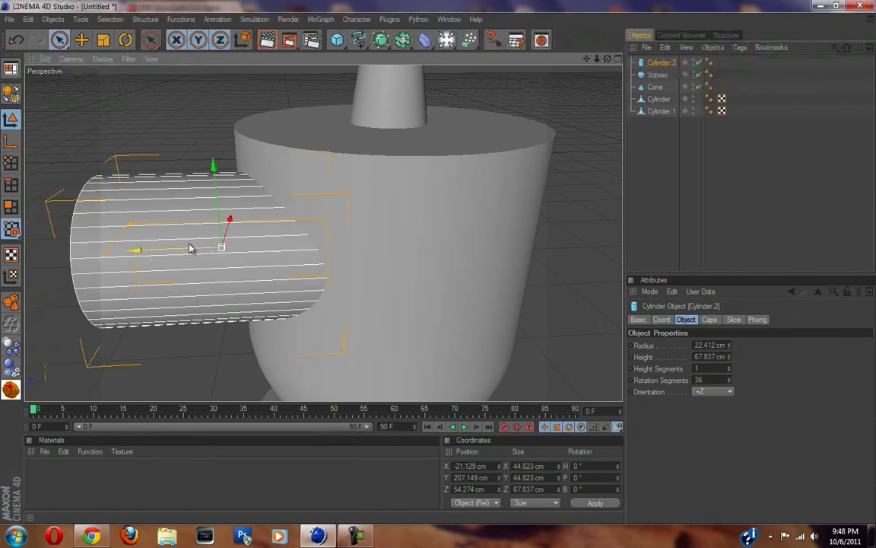
left_click_drag(354, 237, 438, 268, "alt")
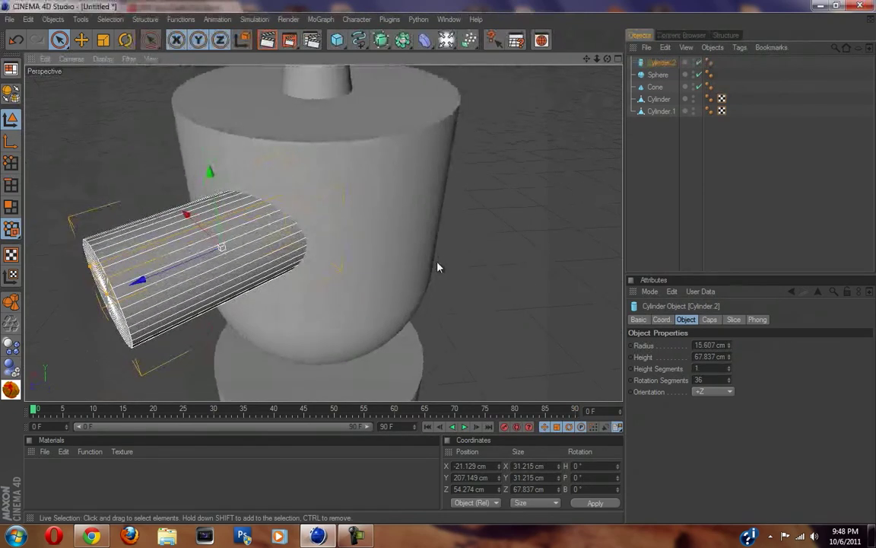
- Shorten the small cylinder to about 30 cm and push it into the upper body at about Z 41 cm
left_click_drag(108, 297, 214, 274)
left_click_drag(140, 281, 440, 267)
mouse_move(440, 266)
left_mouse_down("alt")
mouse_move(430, 272)
mouse_move(439, 266)
left_mouse_up("alt")
scroll(298, 295, "down", 8)
left_click_drag(298, 295, 439, 267, "alt")
scroll(335, 267, "up", 7)
left_click_drag(214, 270, 440, 267, "alt")
- Adjust the small cylinder's sideways placement on the face of the upper body to about X -18.1 cm
left_click_drag(233, 262, 439, 267)
mouse_move(299, 287)
left_mouse_down("alt")
mouse_move(436, 275)
mouse_move(438, 267)
mouse_move(308, 286)
left_mouse_up("alt")
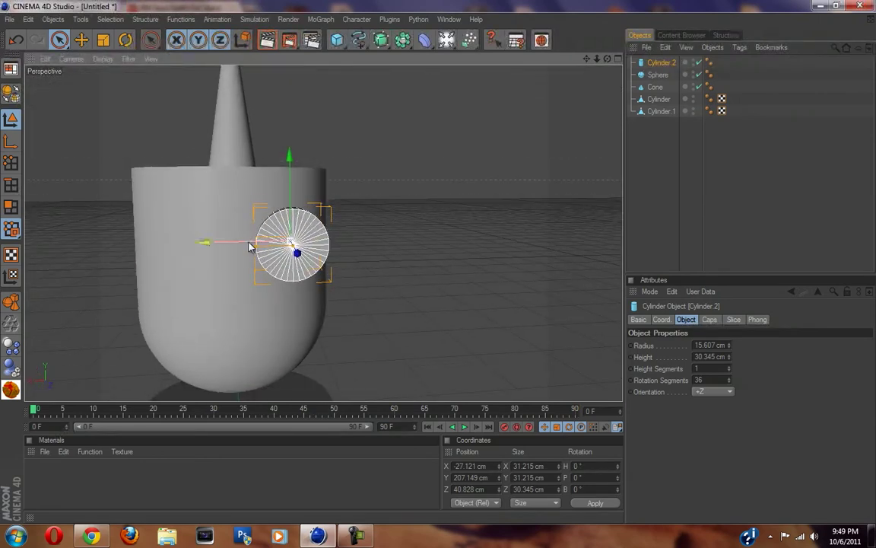
left_click_drag(247, 247, 438, 267)
scroll(331, 217, "down", 5)
left_click_drag(331, 217, 438, 267, "alt")
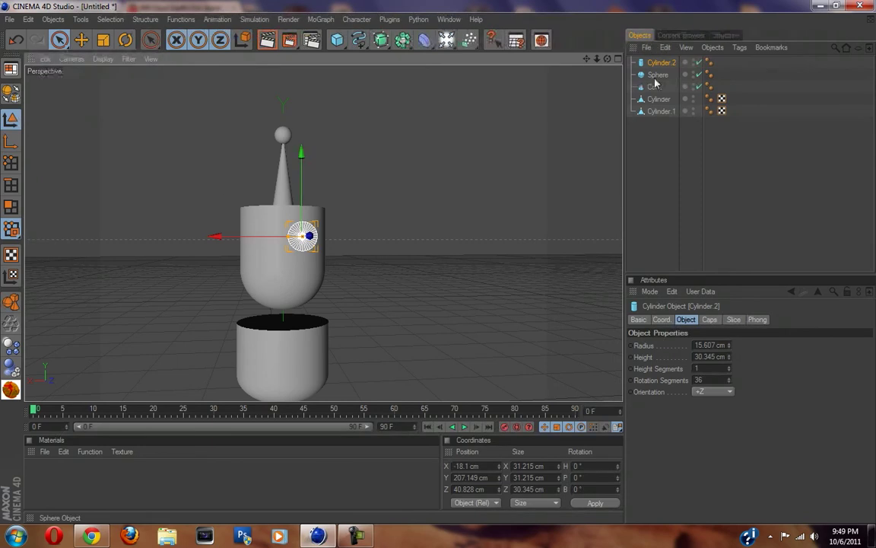
- Duplicate the small cylinder, set the copy's X position to 18.1 cm to mirror the original and deselect it
left_click_drag(662, 66, 661, 71)
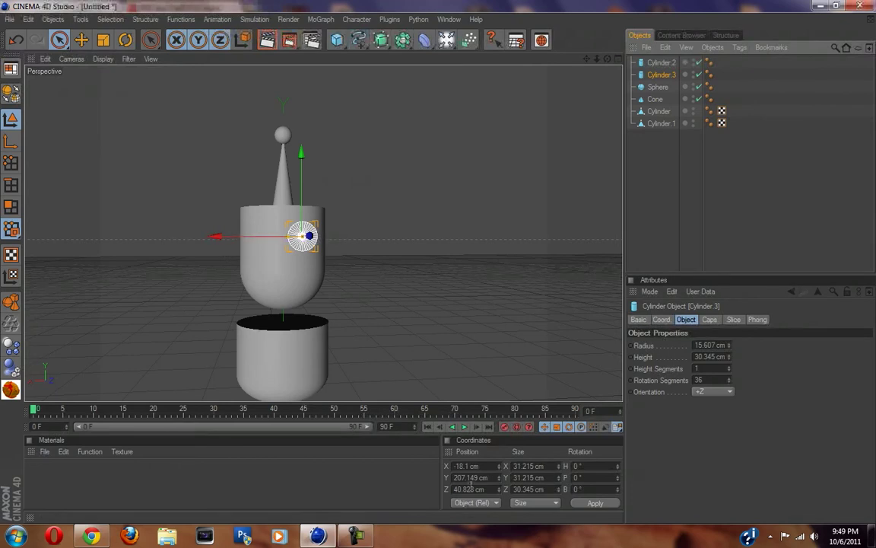
left_click(457, 465)
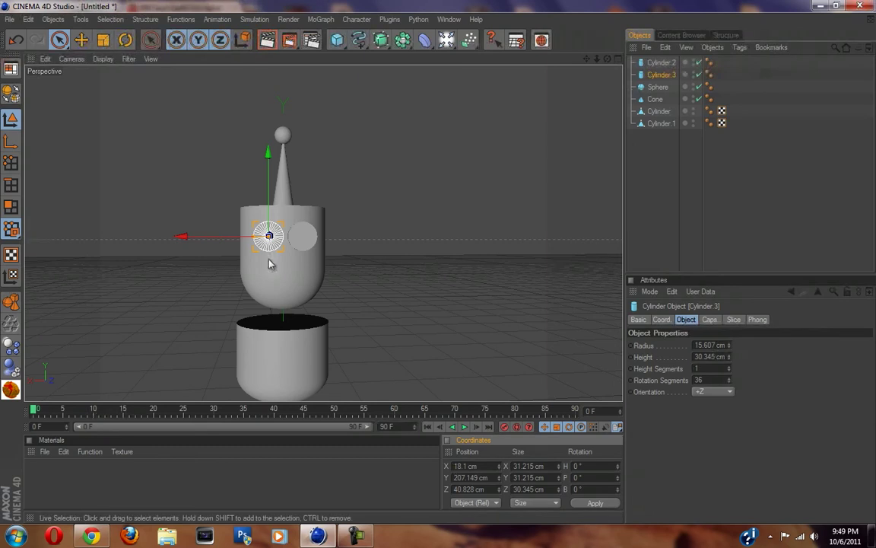
left_click(639, 240)
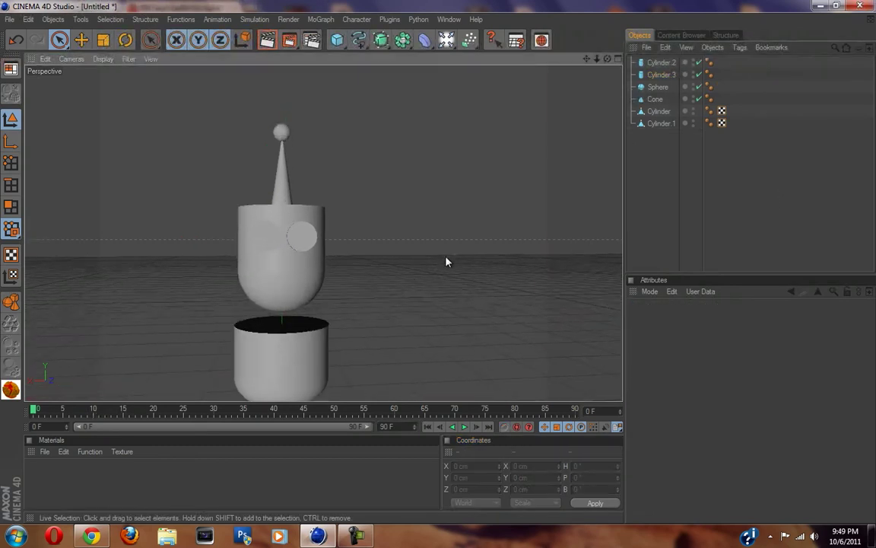
- Try to scale the two eye cylinders together along the X axis
left_click_drag(405, 282, 438, 266, "alt")
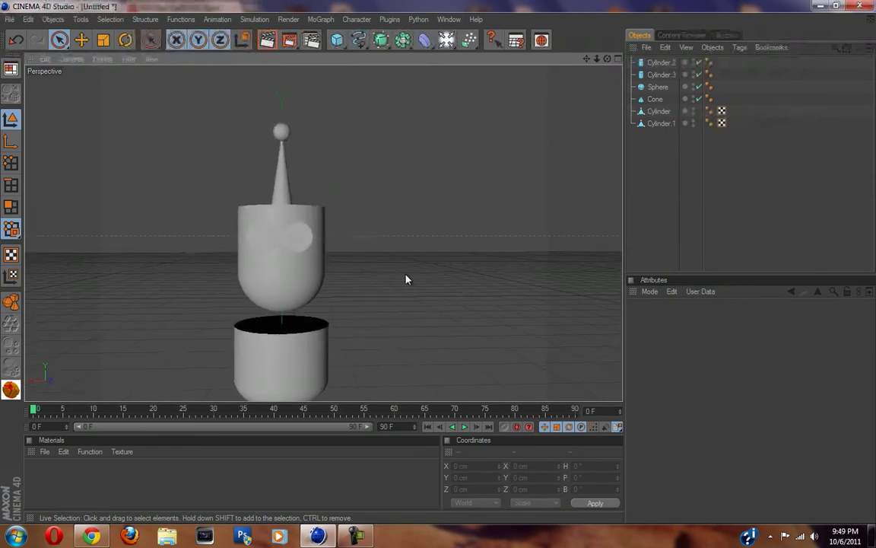
left_click(658, 62)
left_click(661, 75, "ctrl")
left_click(103, 39)
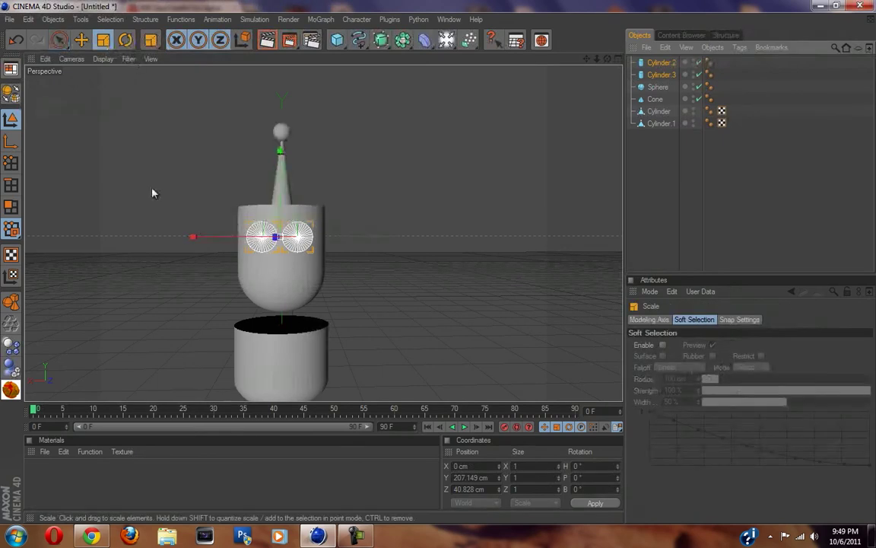
left_click_drag(193, 237, 48, 243)
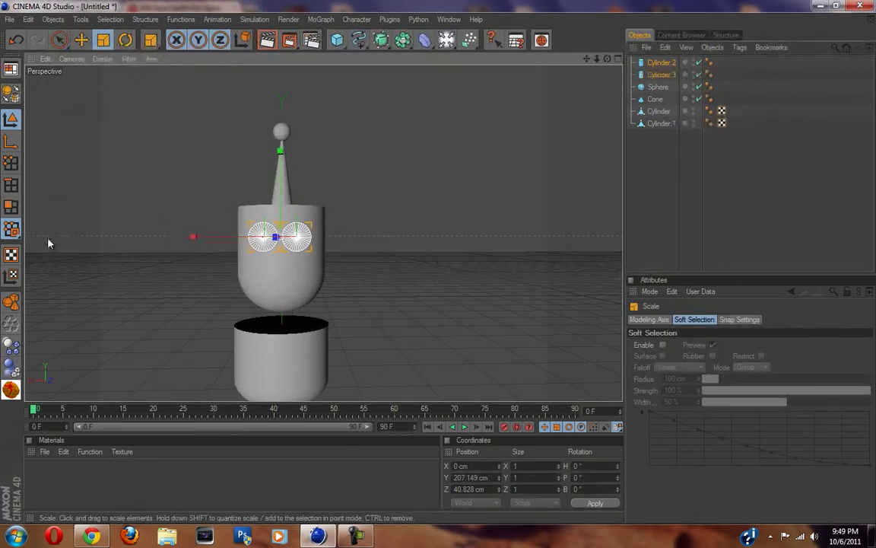
- Delete the copied eye cylinder and move the remaining one outward to about X -26.4 cm
left_click(660, 63)
left_click(662, 75)
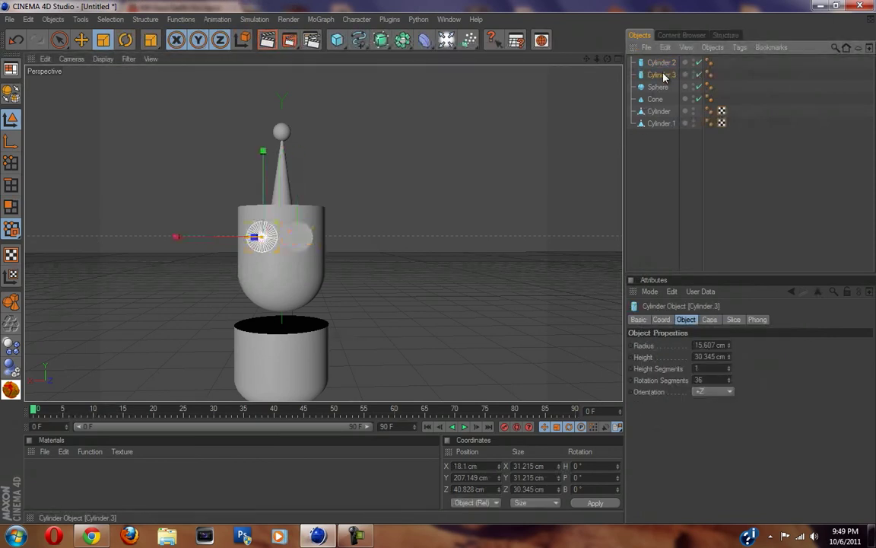
key("Delete")
left_click(659, 64)
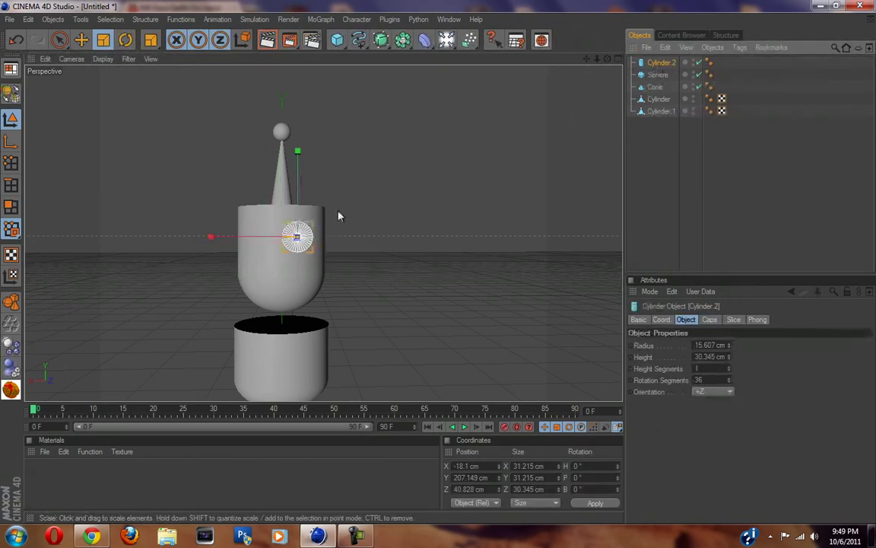
left_click(84, 44)
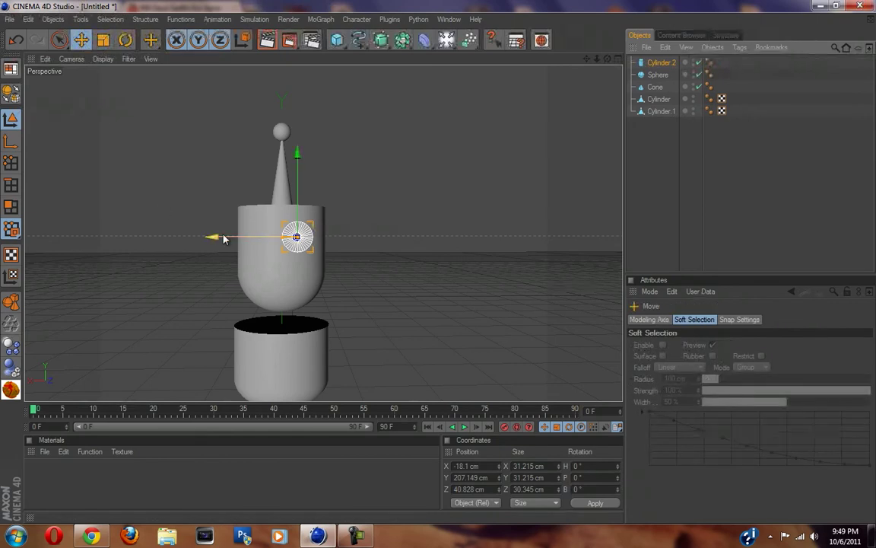
left_click_drag(215, 237, 225, 238)
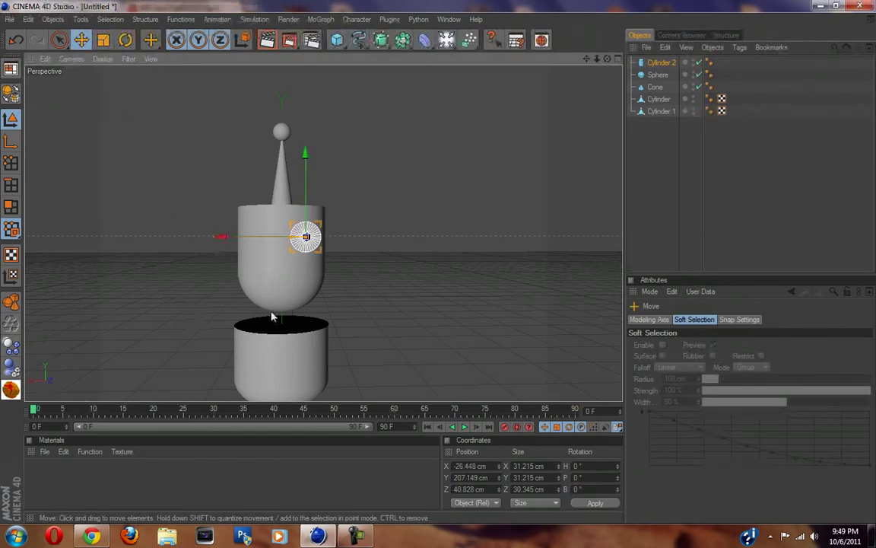
- Duplicate the repositioned eye cylinder, mirror the copy to X 26.448 cm and deselect it
left_click_drag(268, 318, 438, 267, "alt")
right_click_drag(202, 352, 331, 262, "alt")
left_click_drag(332, 266, 439, 263, "alt")
left_click_drag(673, 68, 666, 76)
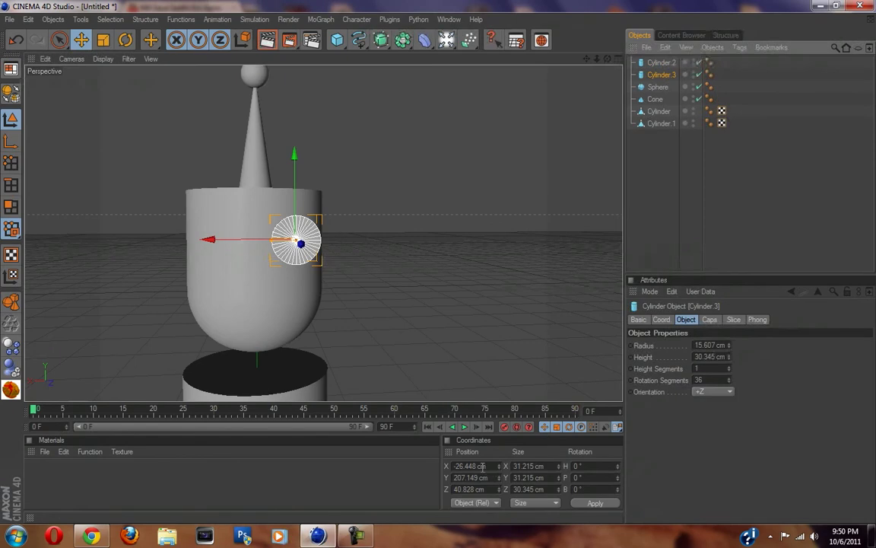
left_click(456, 466)
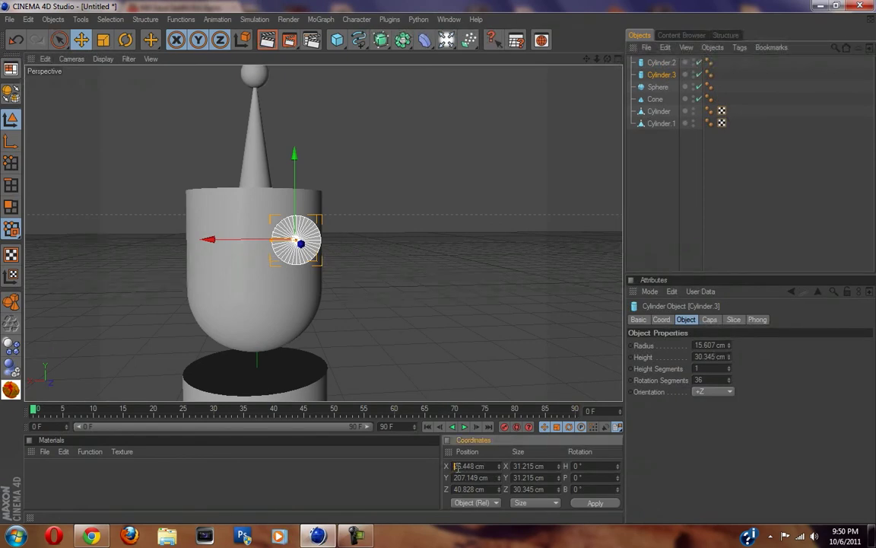
type("-")
key("Return")
left_click(678, 238)
scroll(358, 243, "down", 3)
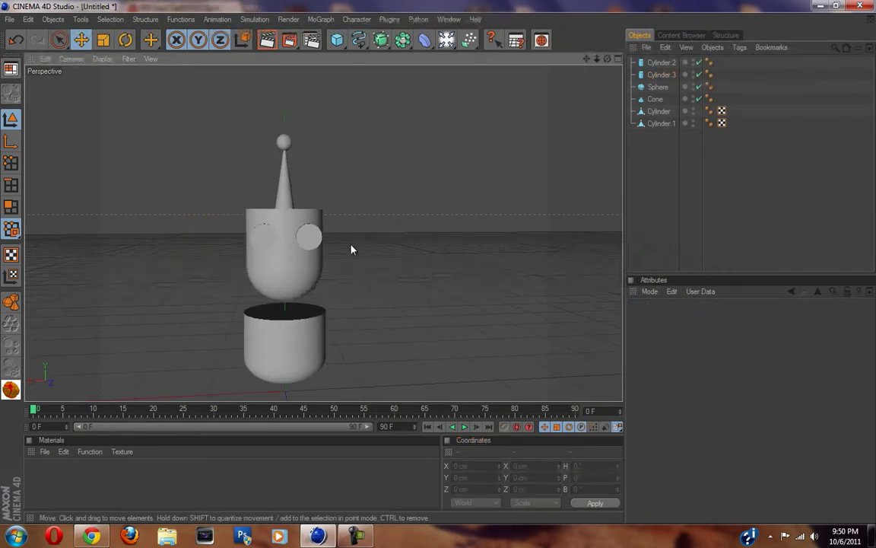
left_click_drag(467, 258, 438, 266, "alt")
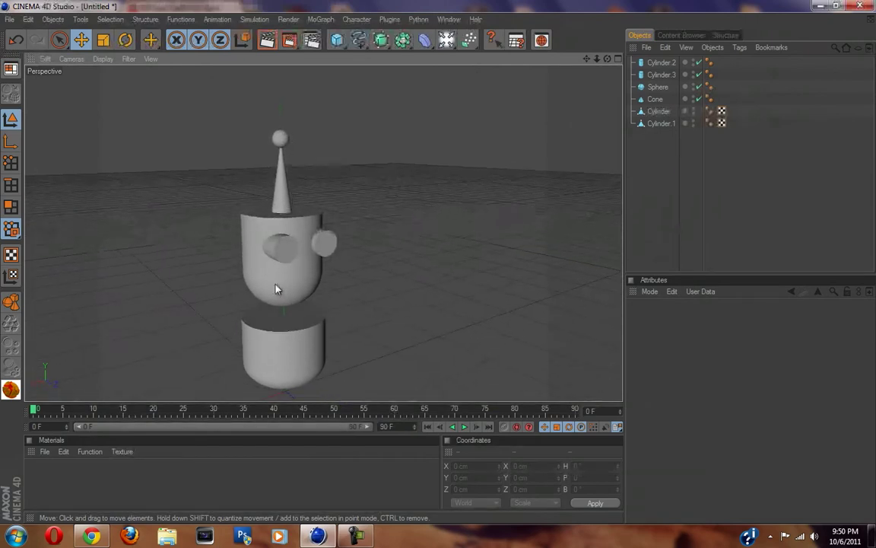
- Add a sphere for the shoulder and reduce its radius to about 17.7 cm
scroll(282, 292, "down", 4)
left_click_drag(289, 291, 439, 266, "alt")
scroll(326, 282, "up", 5)
left_click_drag(327, 282, 448, 268, "alt")
left_click_drag(308, 304, 442, 268, "alt")
left_click_drag(341, 44, 394, 52)
scroll(260, 308, "down", 3)
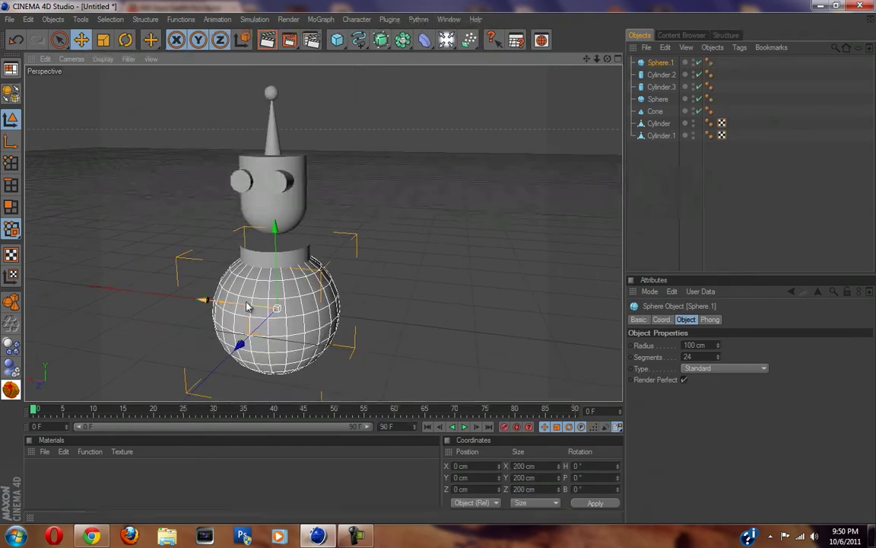
left_click_drag(222, 304, 439, 268)
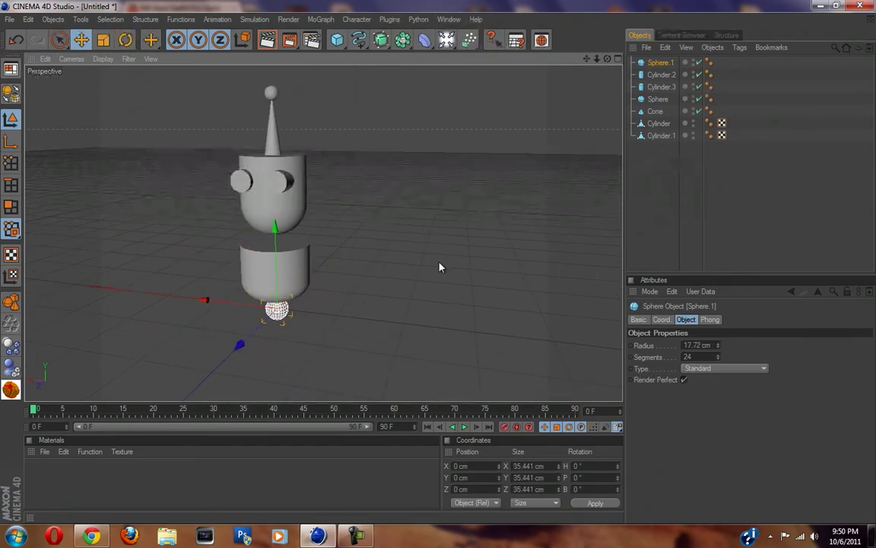
- Place the new sphere at the lower body's upper rim, at about X -54.1 cm and Y 105.5 cm, and deselect it
left_click_drag(272, 276, 439, 267)
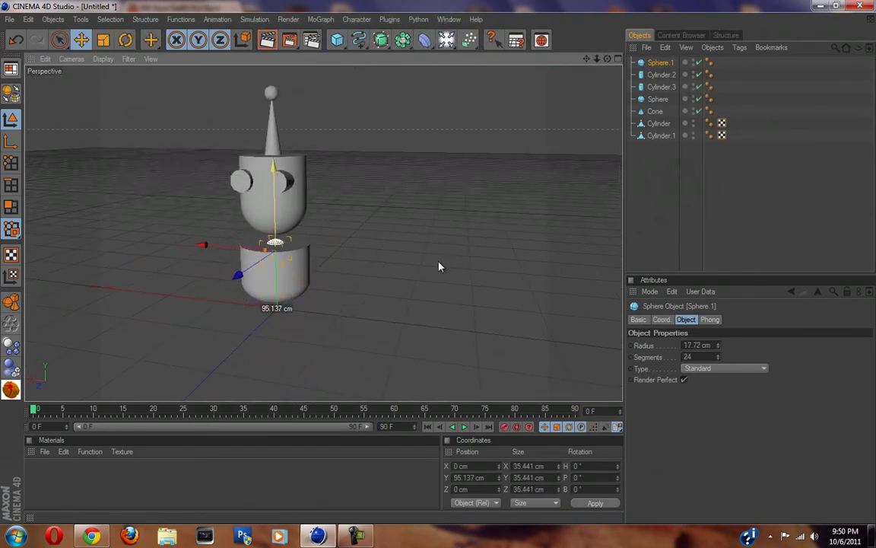
left_click_drag(203, 238, 233, 242)
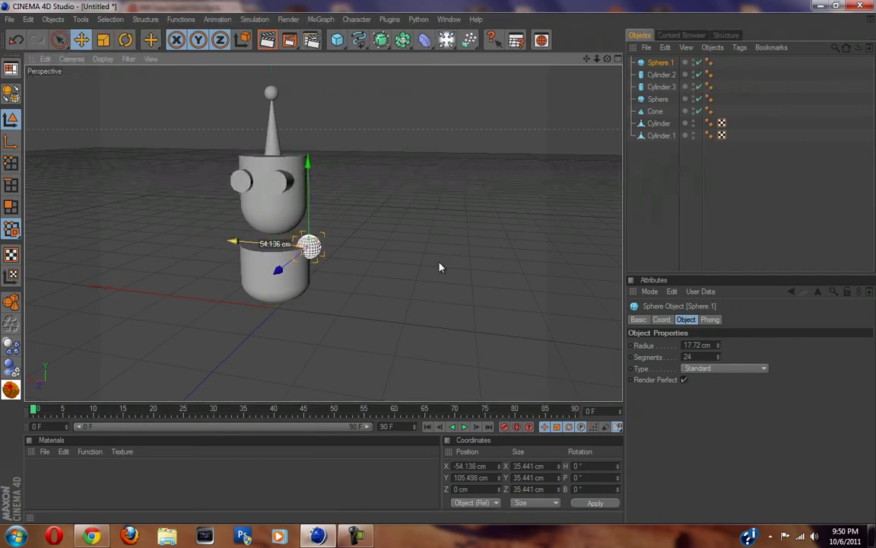
left_click(681, 217)
- Duplicate the shoulder sphere, set the copy's X position to 54.136 cm on the opposite side and deselect it
scroll(423, 276, "down", 4)
scroll(358, 271, "up", 4)
left_click_drag(332, 244, 372, 235, "alt")
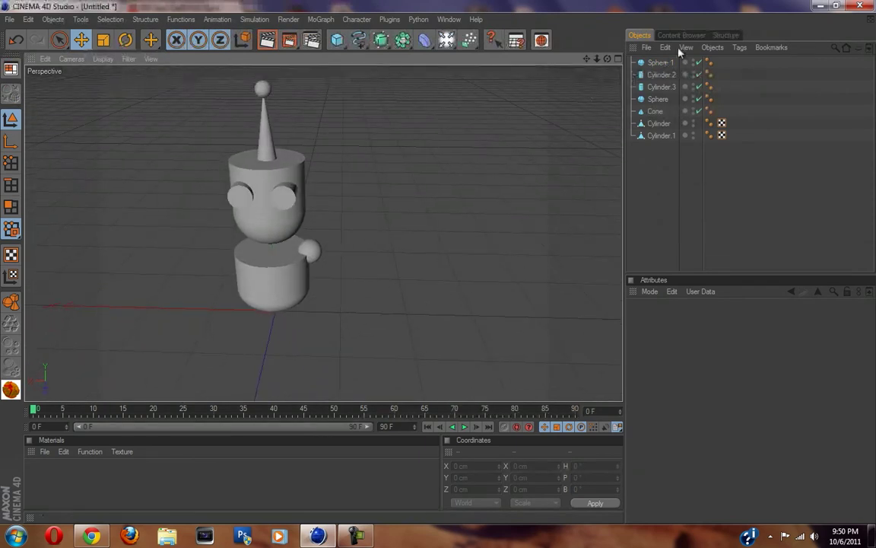
left_click_drag(664, 65, 665, 70, "ctrl")
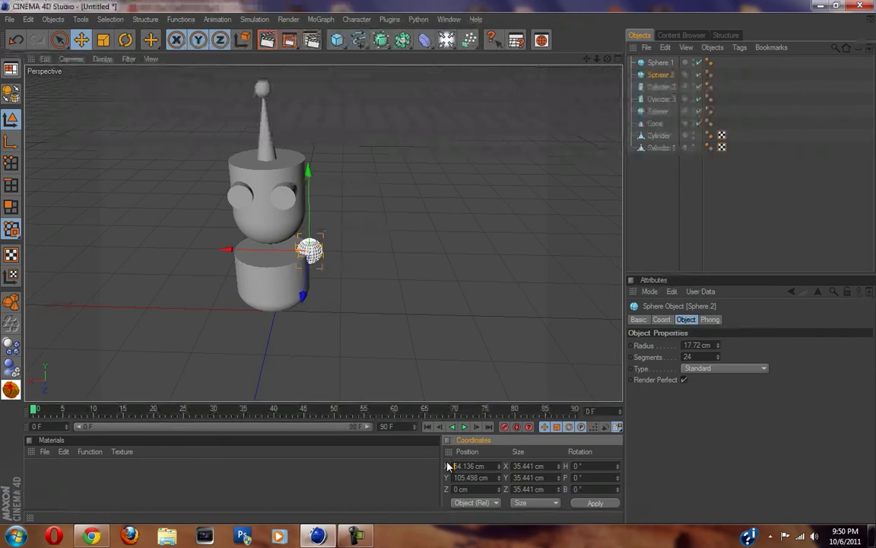
type("-")
key("Return")
left_click(777, 201)
- Examine the figure's eye and shoulder placement from several angles and distances
left_click_drag(445, 274, 291, 257, "alt")
mouse_move(450, 267)
left_mouse_down("alt")
mouse_move(469, 258)
mouse_move(405, 276)
mouse_move(439, 270)
mouse_move(440, 256)
mouse_move(440, 268)
left_mouse_up("alt")
scroll(254, 251, "down", 3)
scroll(439, 267, "down", 1)
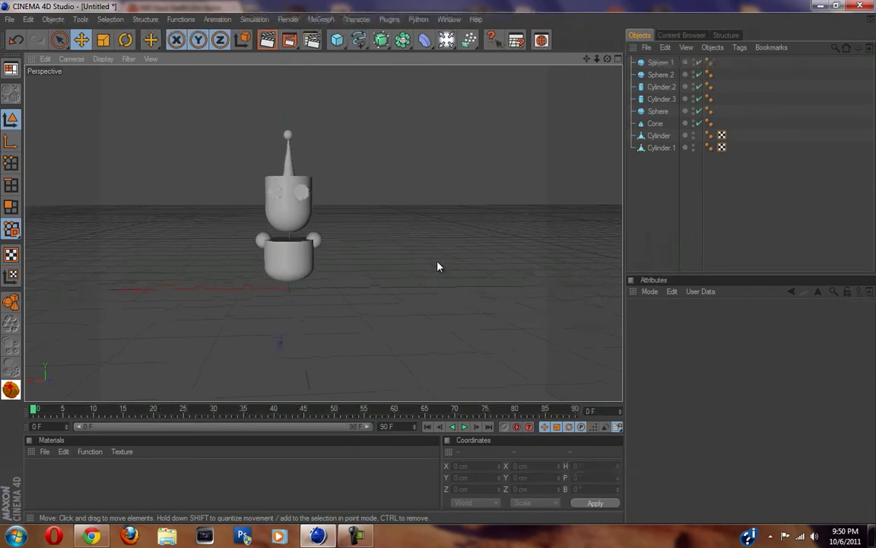
scroll(296, 324, "up", 3)
scroll(293, 325, "up", 1)
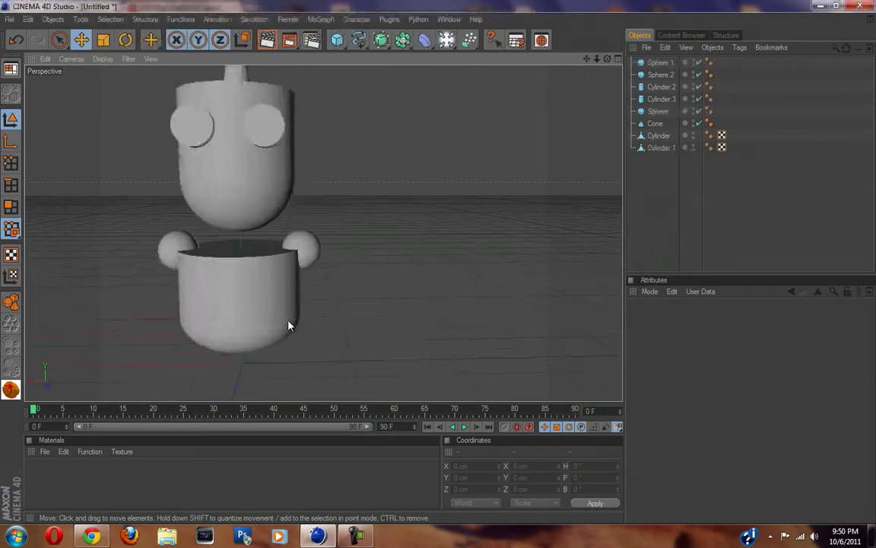
scroll(278, 320, "down", 3)
left_click_drag(274, 318, 438, 267, "alt")
scroll(317, 318, "down", 3)
left_click_drag(318, 319, 439, 267, "alt")
scroll(306, 315, "up", 3)
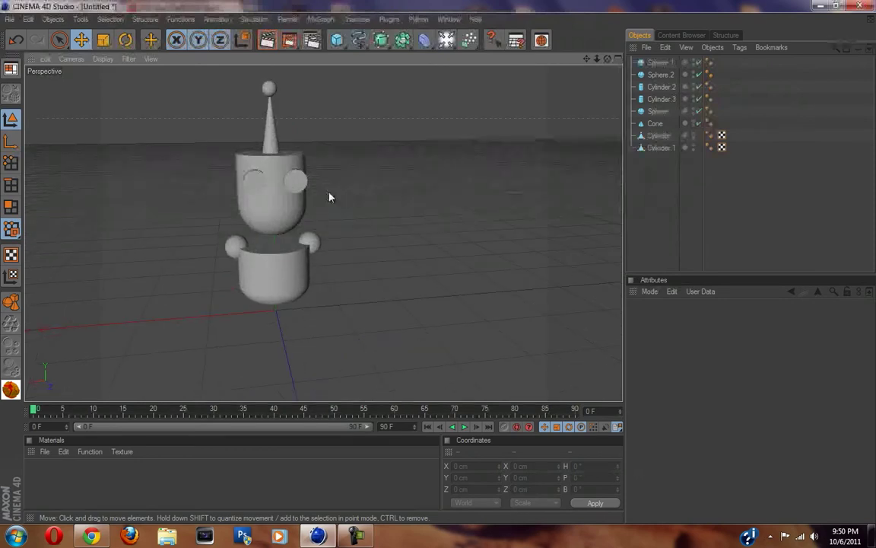
- Add a cone for the arm and set its orientation to -Y so it points downward
left_click_drag(337, 40, 492, 54)
scroll(292, 310, "down", 3)
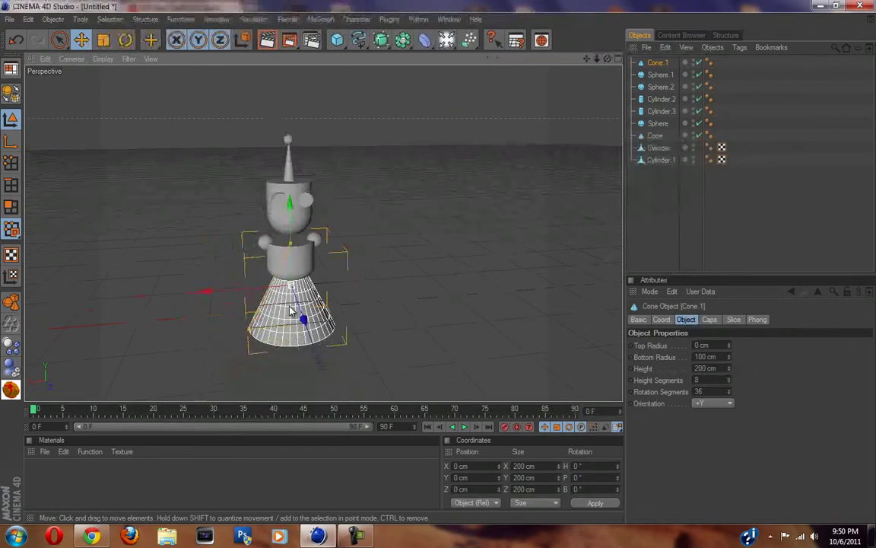
left_click(708, 402)
left_click(712, 451)
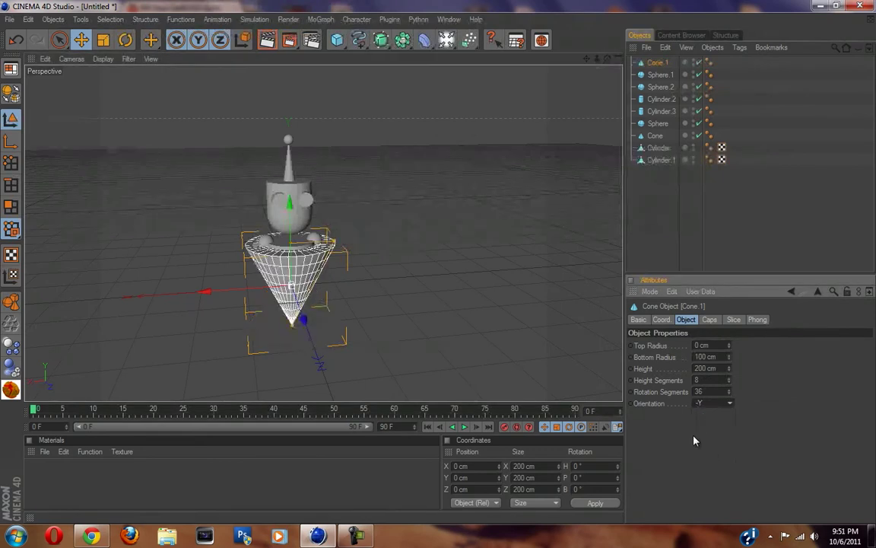
- Reduce the arm cone's bottom radius to about 13.5 cm and move it beside the body to about X -63.5 cm
scroll(345, 249, "up", 3)
scroll(371, 282, "up", 5)
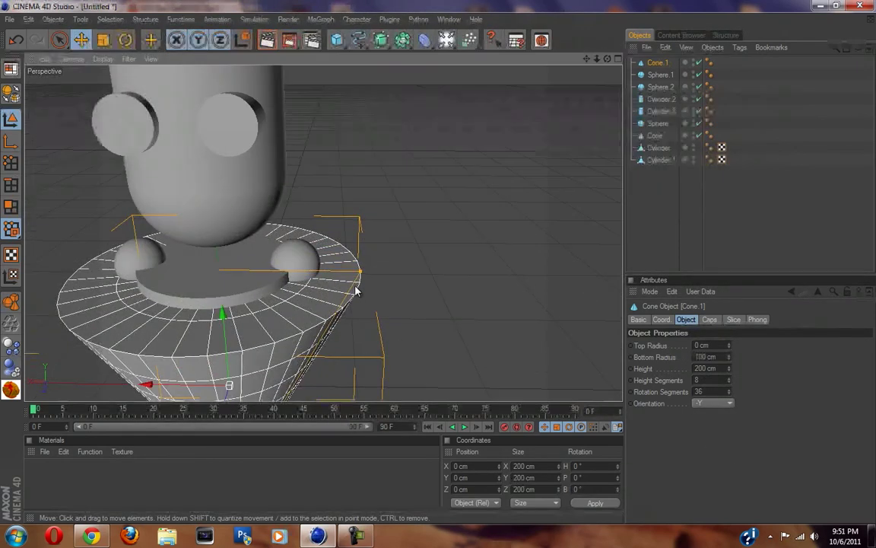
left_click_drag(359, 272, 238, 270)
left_click_drag(215, 386, 286, 387)
- Shrink the arm cone to about 56 cm high with a bottom radius of about 5.5 cm and raise it to about Y 60 cm
scroll(313, 388, "down", 3)
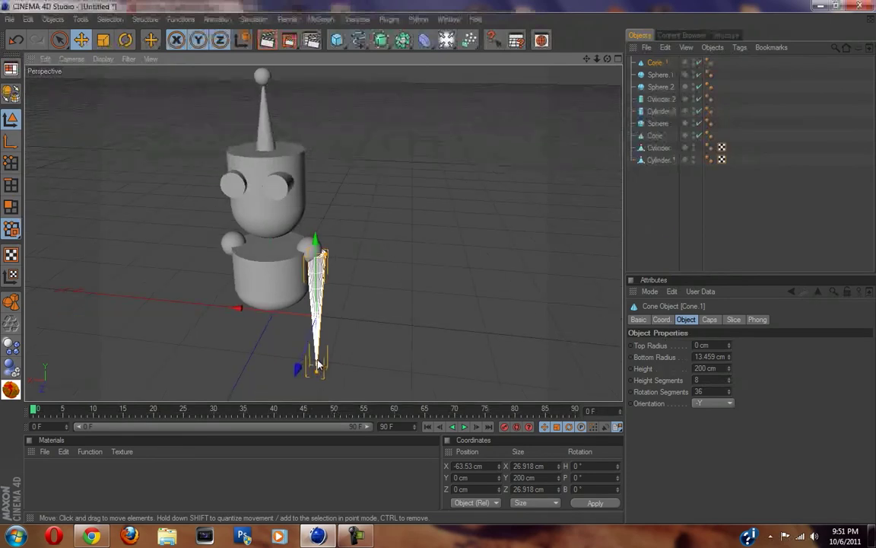
left_click_drag(439, 267, 440, 266)
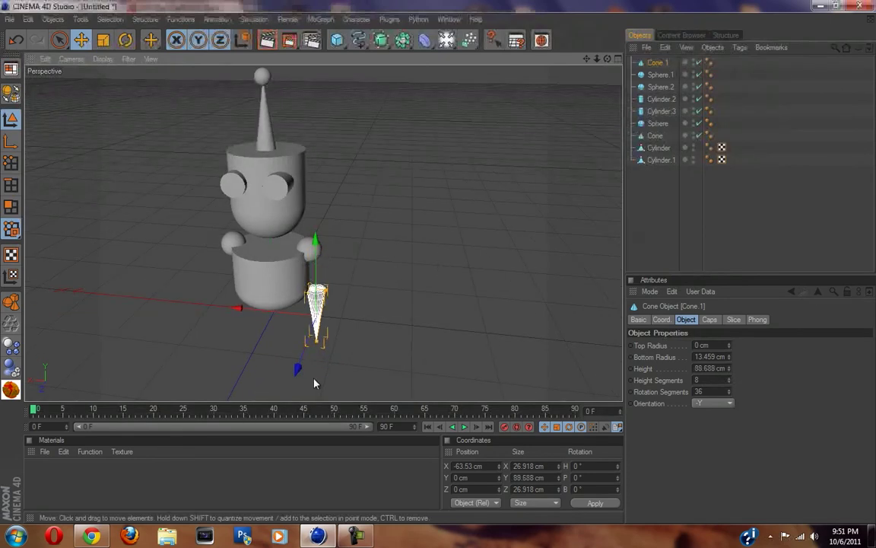
scroll(315, 381, "up", 4)
left_click_drag(311, 333, 439, 266)
left_click_drag(310, 367, 440, 267)
left_click_drag(328, 276, 439, 267)
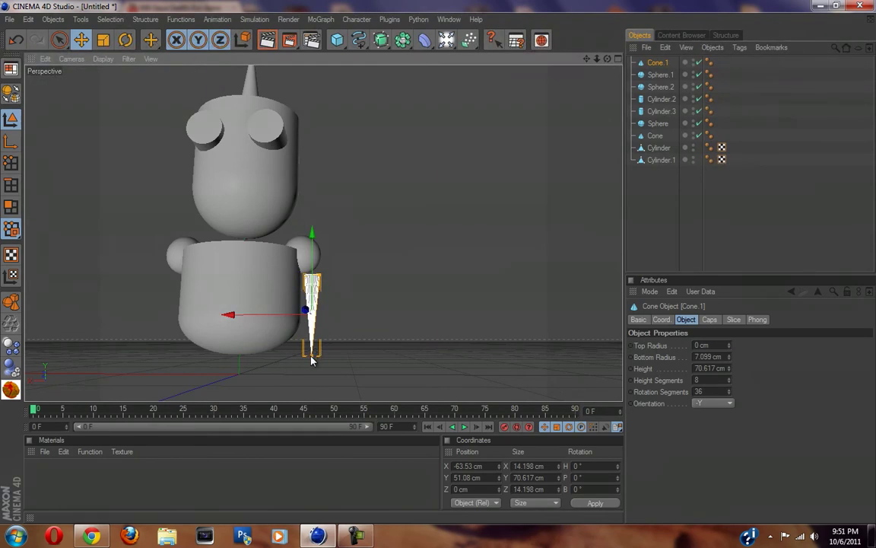
left_click_drag(323, 288, 440, 268)
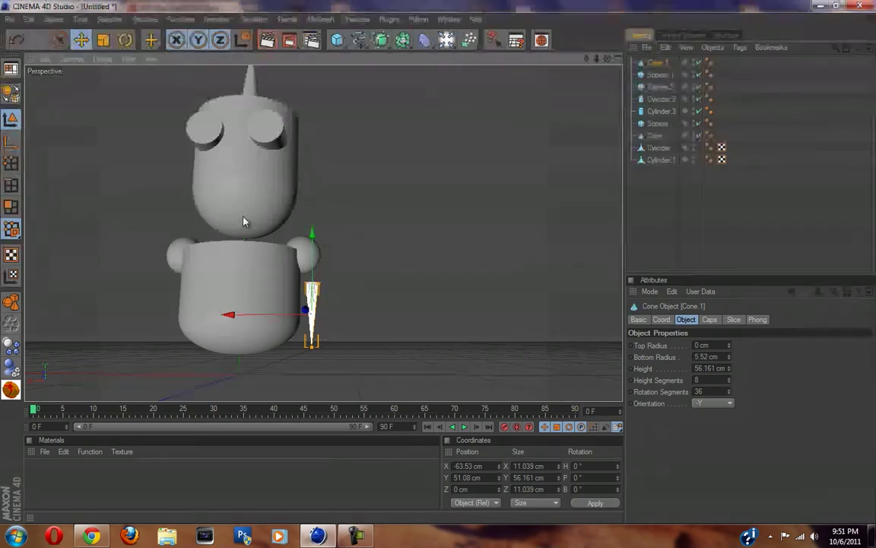
left_click_drag(310, 279, 441, 268)
- Rotate the arm cone to a bank angle of about 16.8° so its tip tilts away from the body
left_click(126, 41)
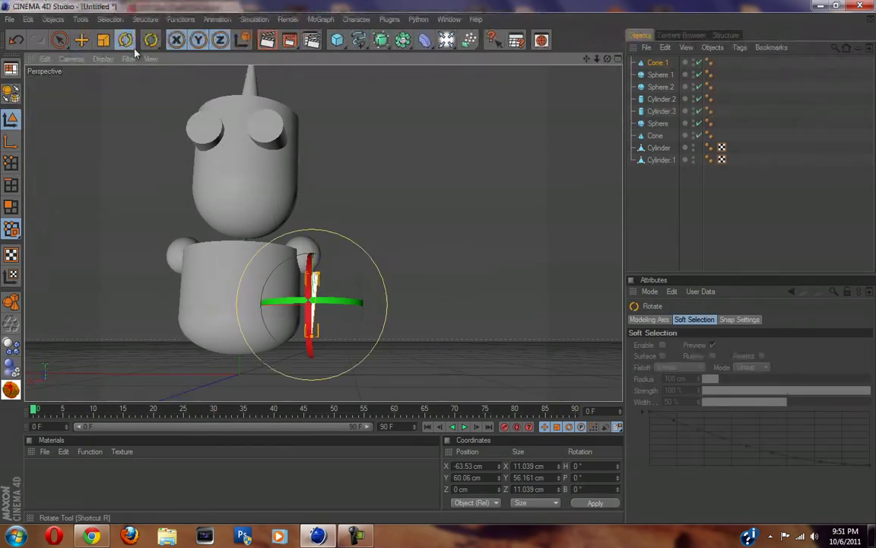
mouse_move(405, 246)
left_mouse_down("alt")
mouse_move(444, 260)
mouse_move(397, 253)
left_mouse_up("alt")
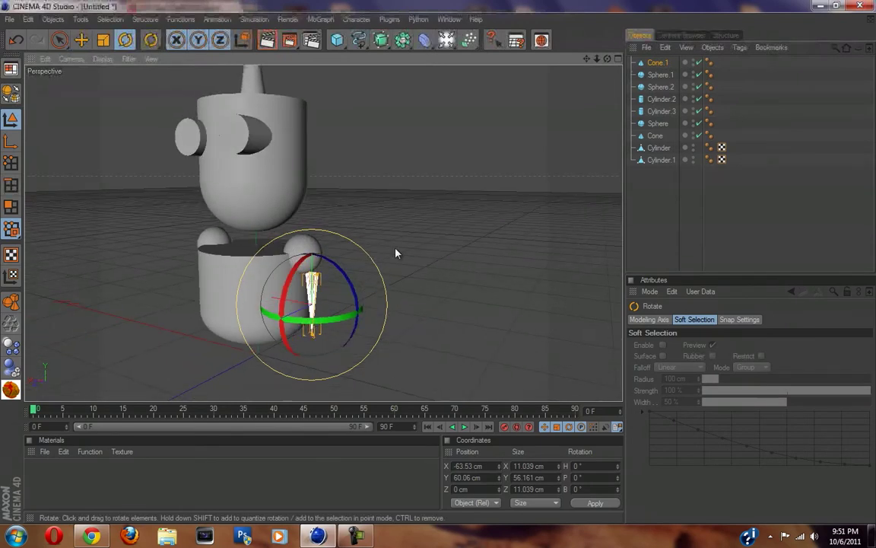
left_click_drag(354, 283, 376, 283)
- Move the tilted arm cone up against its shoulder sphere, at about X -69 cm and Y 67.2 cm, and deselect it
left_click(80, 39)
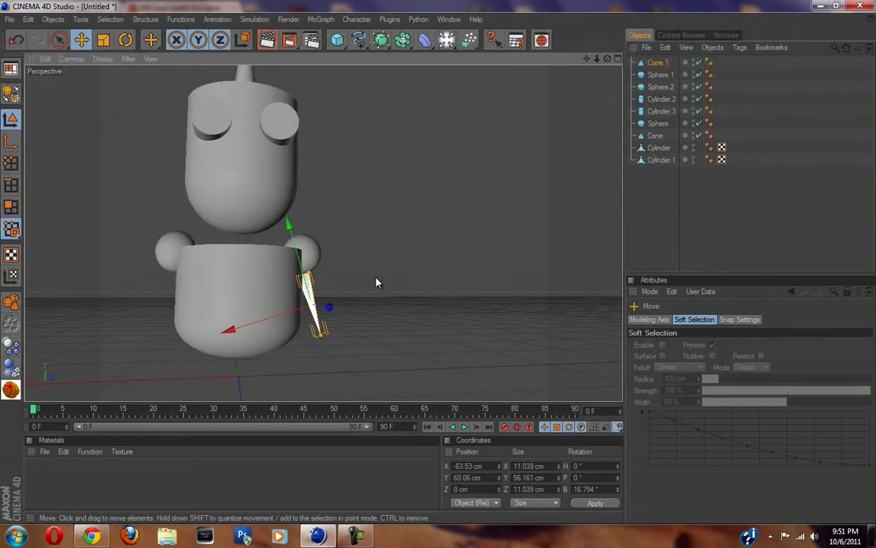
left_click_drag(263, 319, 439, 267)
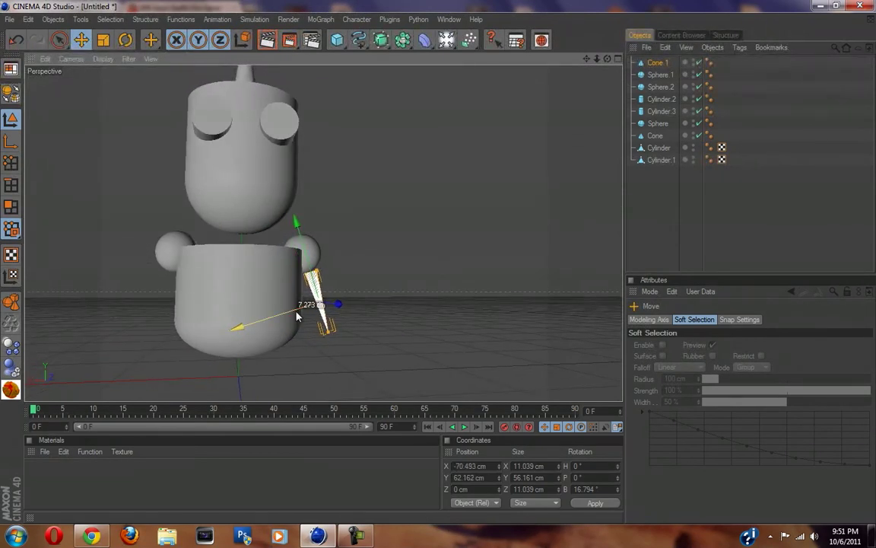
left_click_drag(302, 241, 439, 266)
left_click(450, 274)
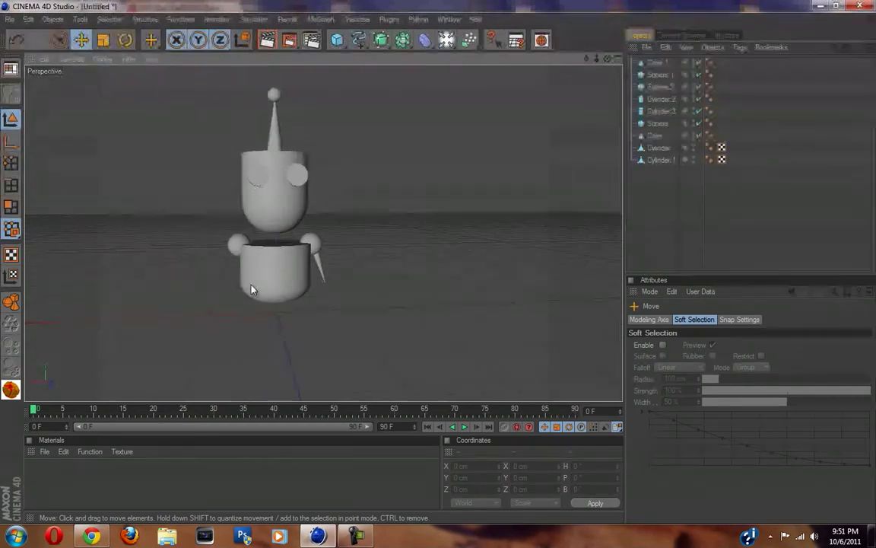
- Duplicate the arm cone and set the copy's X position to 68.968 cm on the opposite side of the body
scroll(257, 299, "up", 4)
mouse_move(264, 310)
left_mouse_down("alt")
mouse_move(444, 262)
mouse_move(268, 304)
left_mouse_up("alt")
left_click_drag(659, 64, 659, 70, "ctrl")
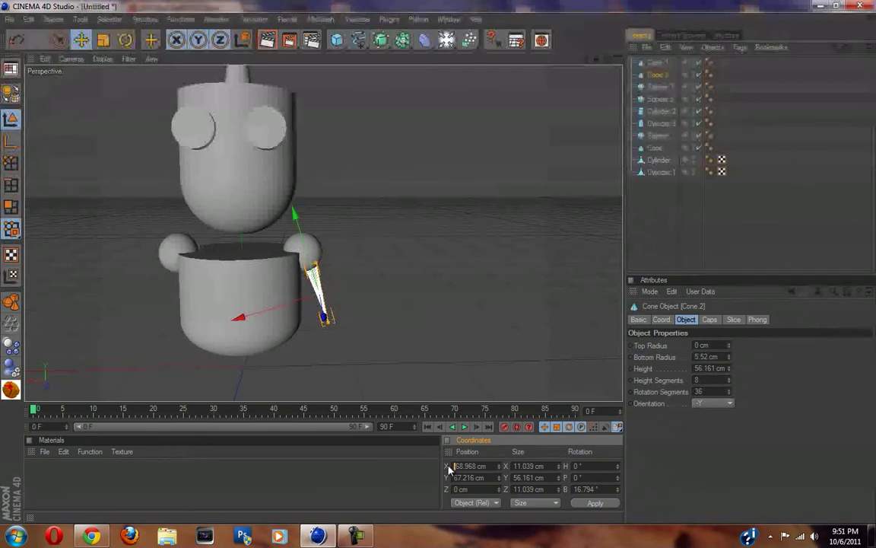
type("-")
key("Return")
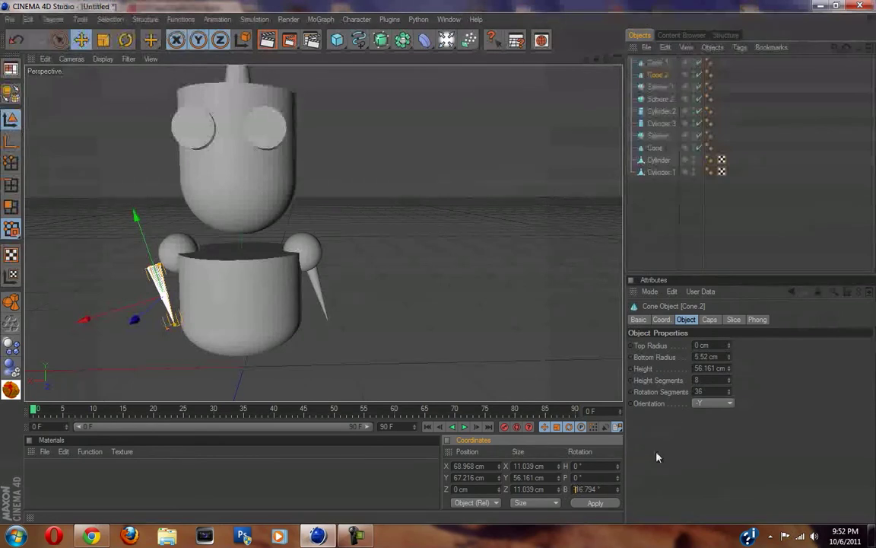
- Set the copied arm cone's bank rotation to -16.794° to mirror the tilt, and deselect it
type("-")
key("Return")
left_click(770, 225)
scroll(323, 366, "down", 1)
left_click_drag(324, 370, 439, 267, "alt")
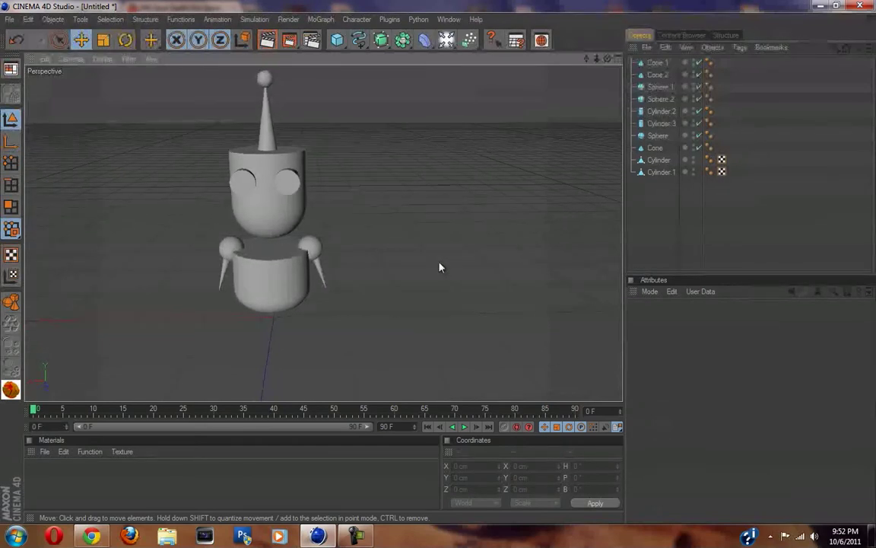
- Select both eye cylinders on the head and convert them to editable polygon objects
mouse_move(439, 267)
left_mouse_down("alt")
mouse_move(303, 299)
mouse_move(449, 258)
mouse_move(415, 268)
mouse_move(436, 266)
left_mouse_up("alt")
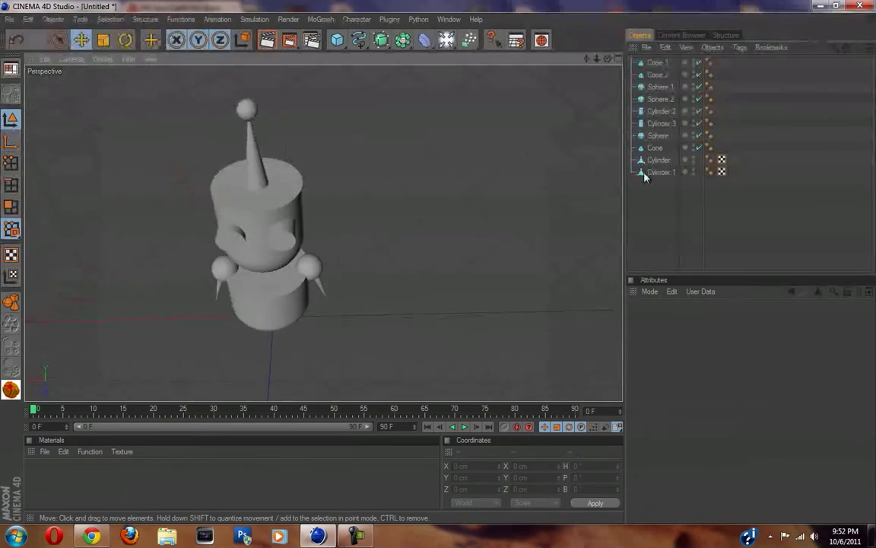
left_click(662, 100)
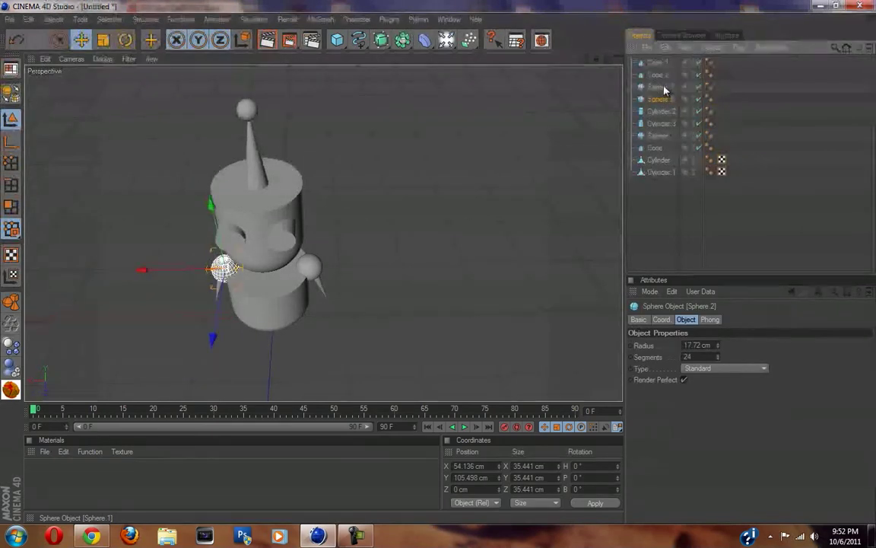
left_click(659, 112)
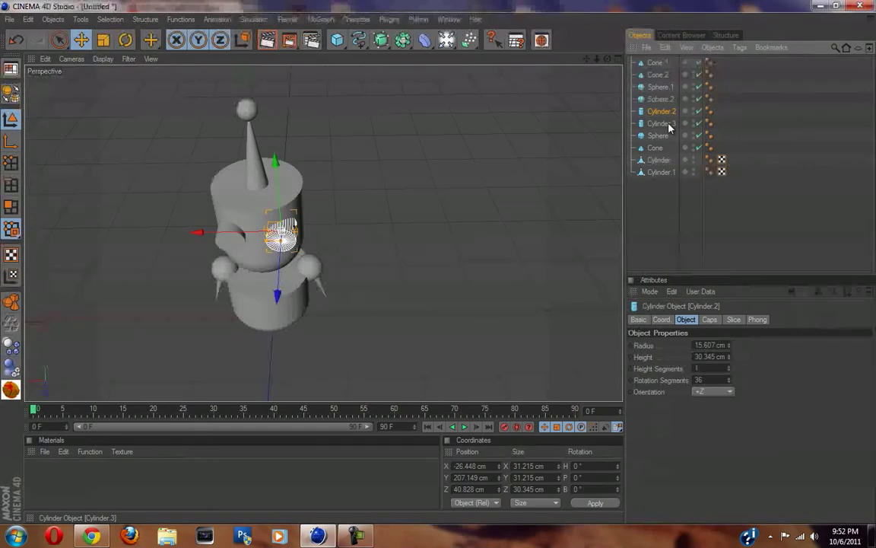
left_click(658, 123, "shift")
scroll(267, 134, "down", 3)
scroll(266, 144, "up", 6)
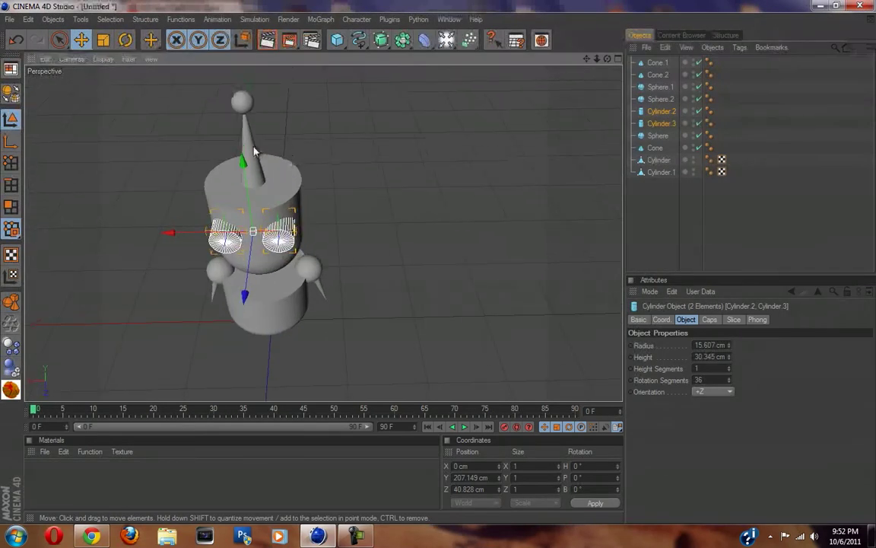
scroll(288, 134, "down", 5)
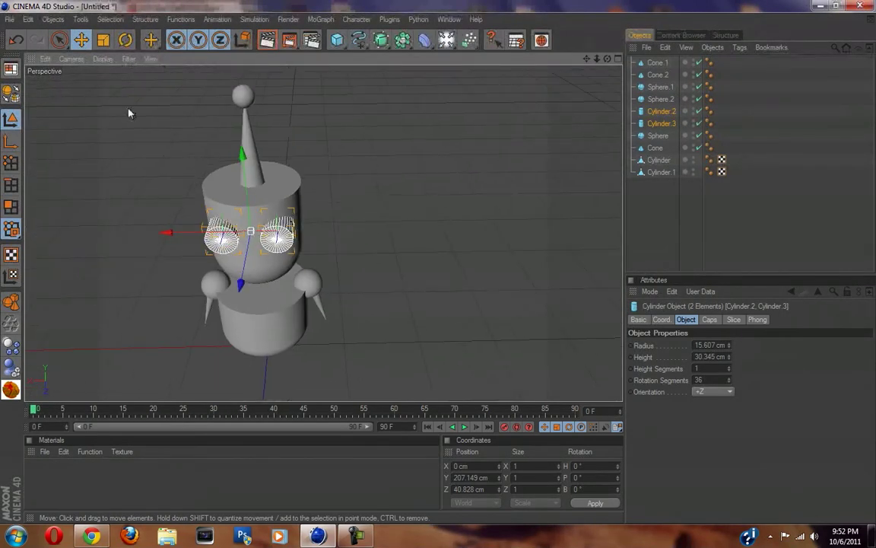
left_click(11, 93)
left_click_drag(328, 228, 394, 236, "alt")
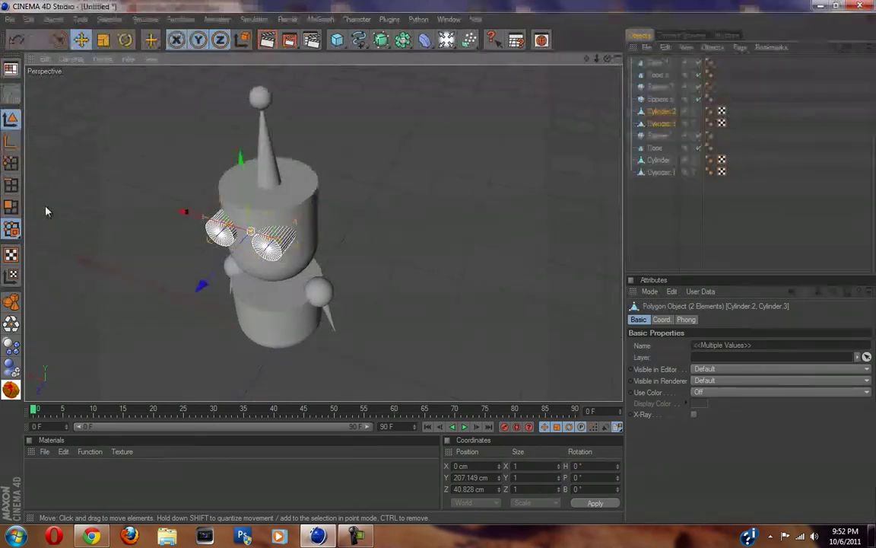
- Select all the front cap polygons of both eye cylinders with Live Selection in polygon mode
left_click(8, 208)
left_click_drag(74, 221, 175, 188, "alt")
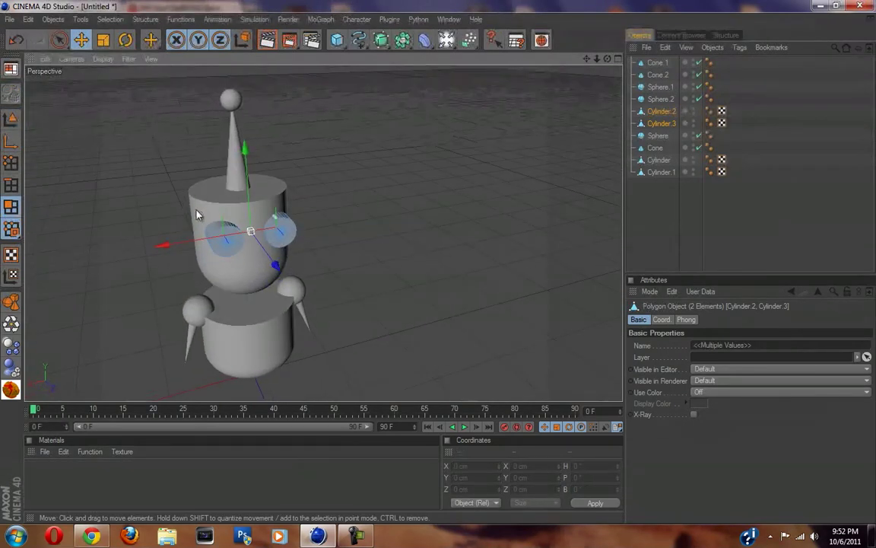
left_click(11, 329)
left_click(63, 356)
left_click_drag(345, 134, 287, 172, "alt")
scroll(287, 175, "up", 3)
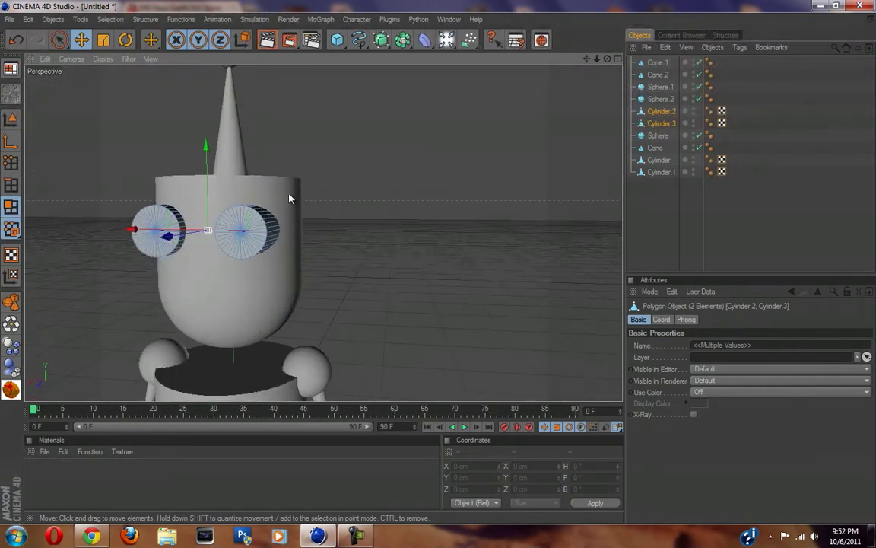
left_click_drag(357, 255, 495, 267, "alt")
scroll(367, 288, "up", 3)
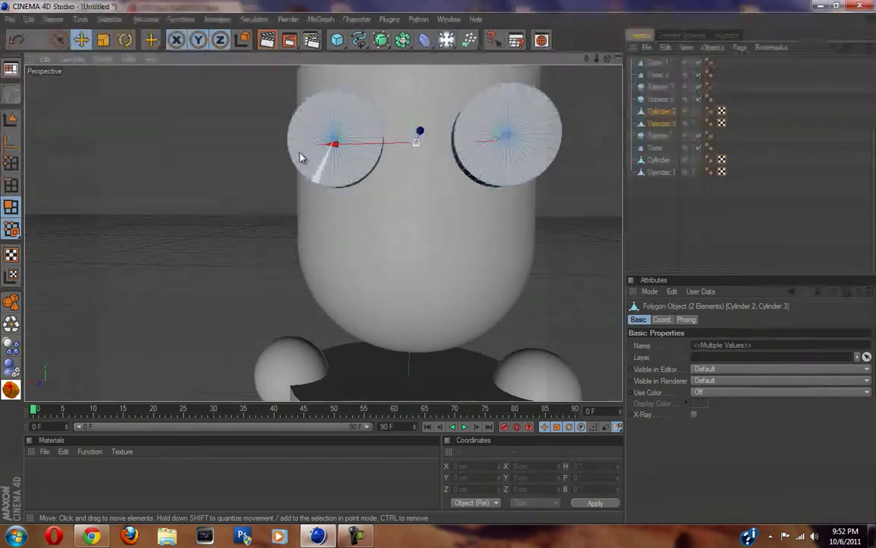
left_click_drag(354, 124, 323, 125)
key("9")
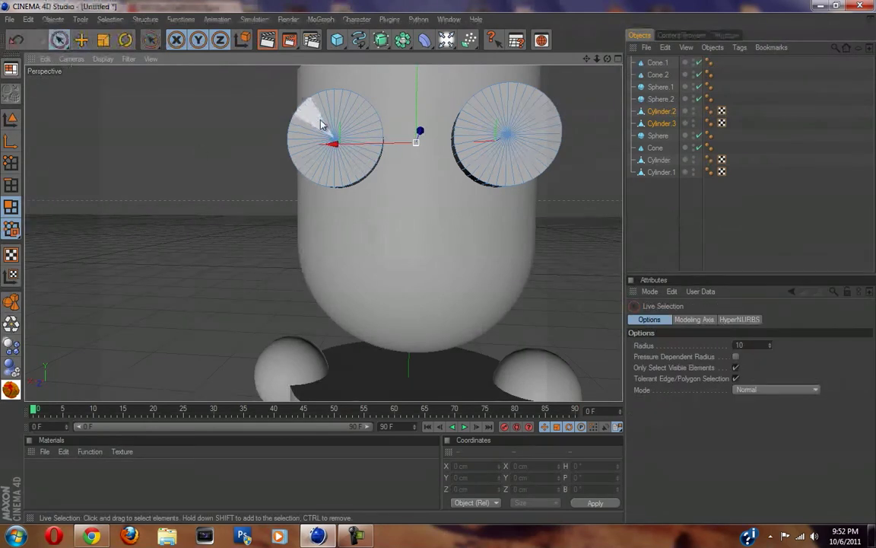
left_click(348, 120)
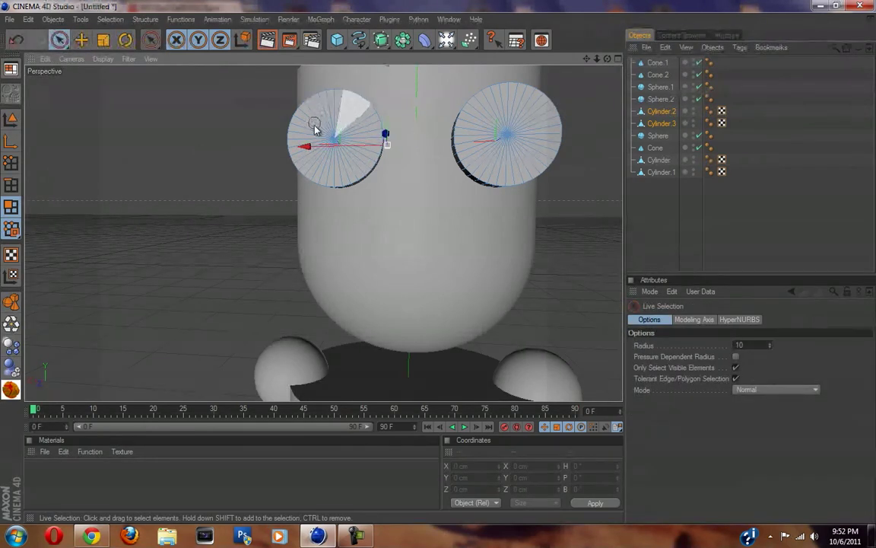
left_click_drag(347, 125, 337, 138)
mouse_move(521, 133)
left_mouse_down("shift")
mouse_move(509, 155)
mouse_move(493, 144)
left_mouse_up("shift")
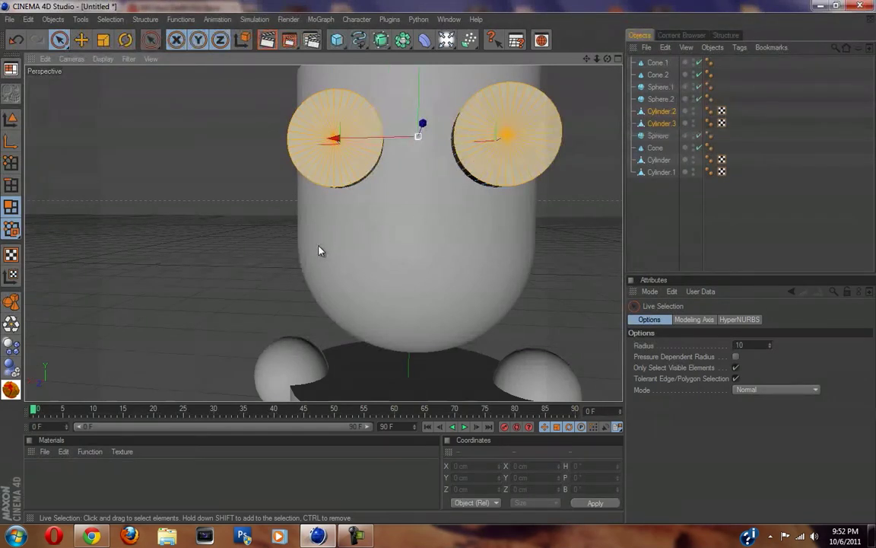
- Try to lengthen the eyes by moving their front faces outward about 24.7 cm, and undo the move
left_click_drag(321, 249, 440, 267, "alt")
left_click_drag(392, 144, 328, 153)
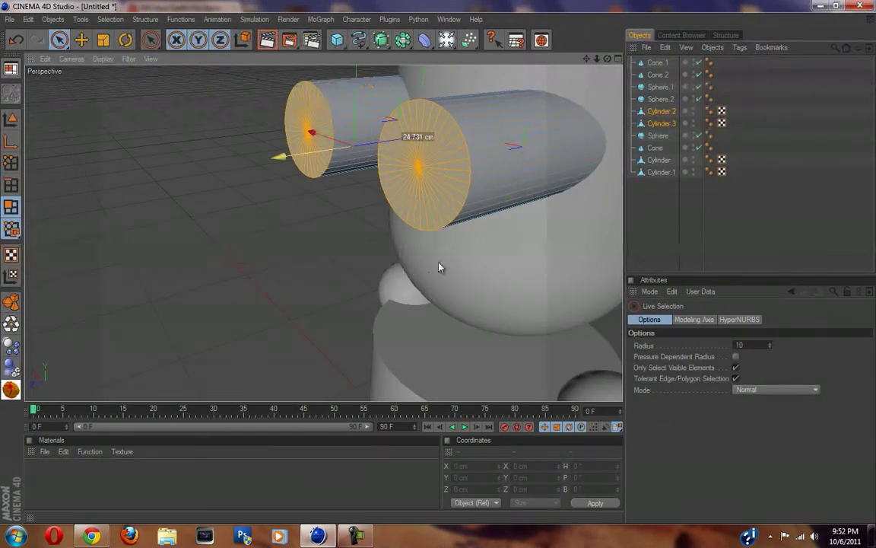
key("ctrl+z")
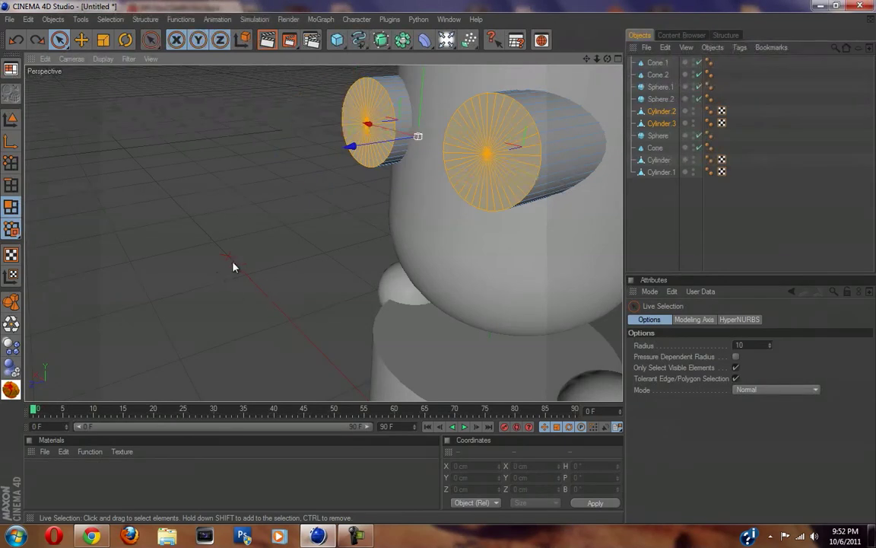
key("ctrl+z")
key("ctrl+y")
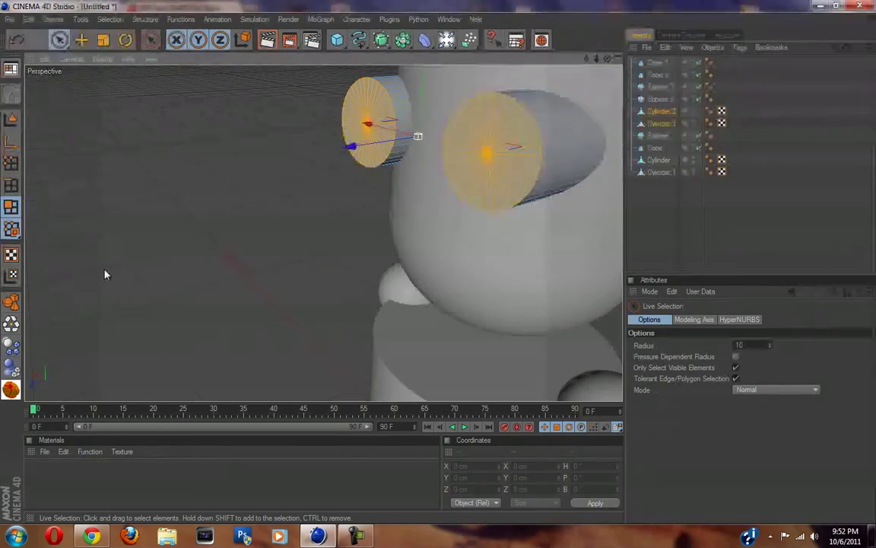
- Inset the front faces of both eyes by 2.1 cm with Extrude Inner to form a narrow rim
left_click_drag(296, 251, 337, 229, "alt")
scroll(401, 206, "up", 2)
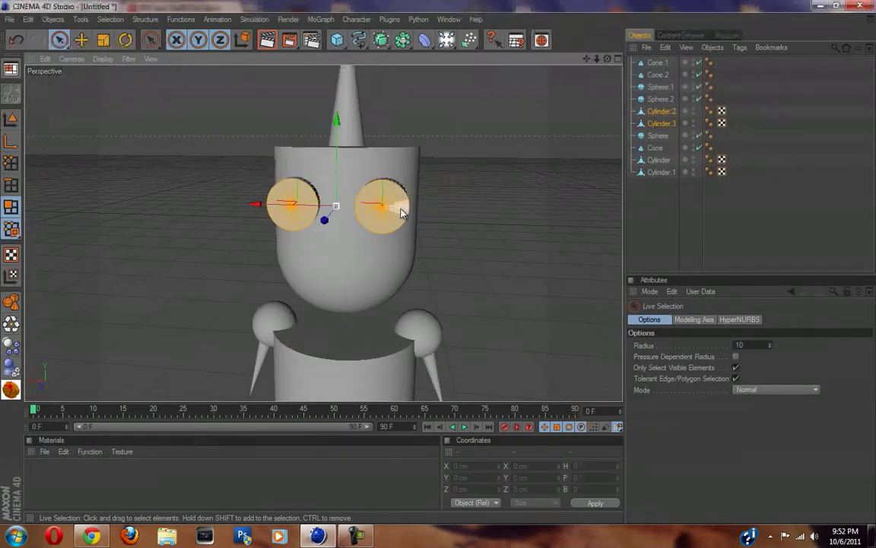
scroll(405, 213, "up", 2)
scroll(417, 219, "up", 2)
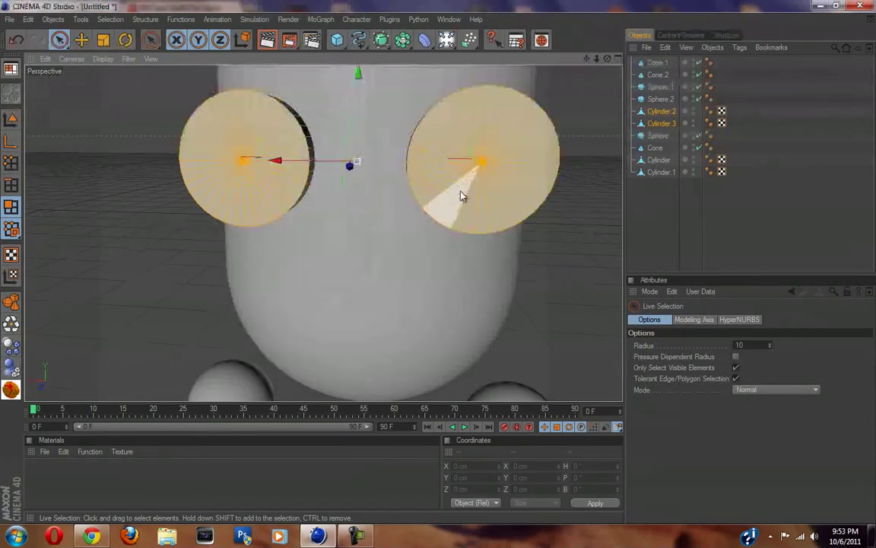
right_click(463, 196)
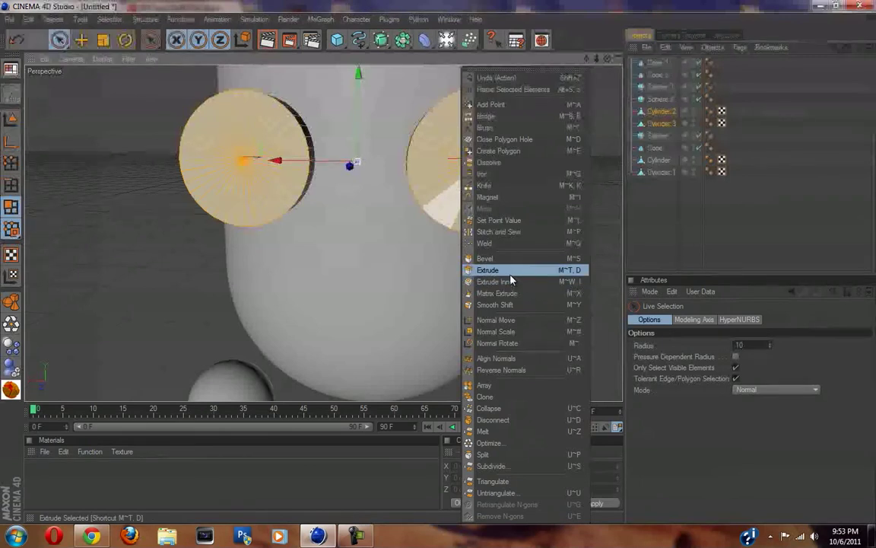
left_click(471, 281)
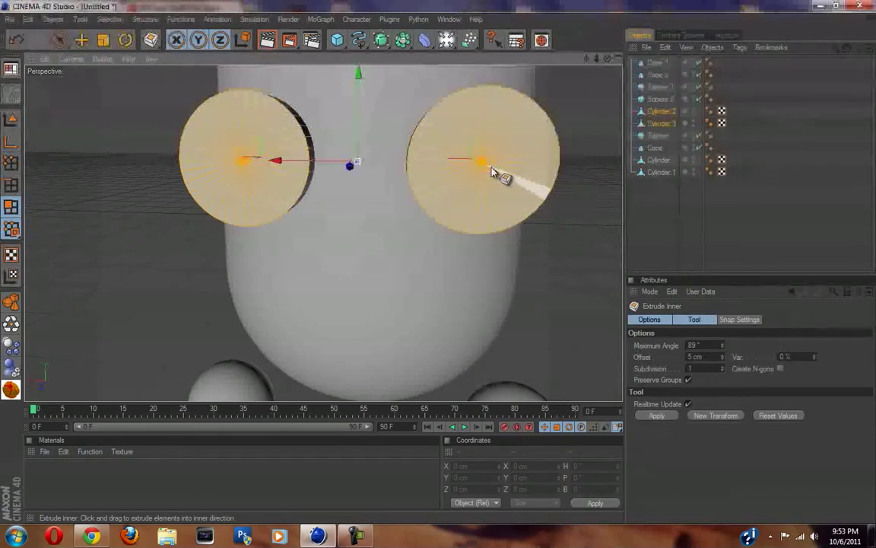
right_click(494, 169)
key("Escape")
left_click_drag(524, 176, 440, 268)
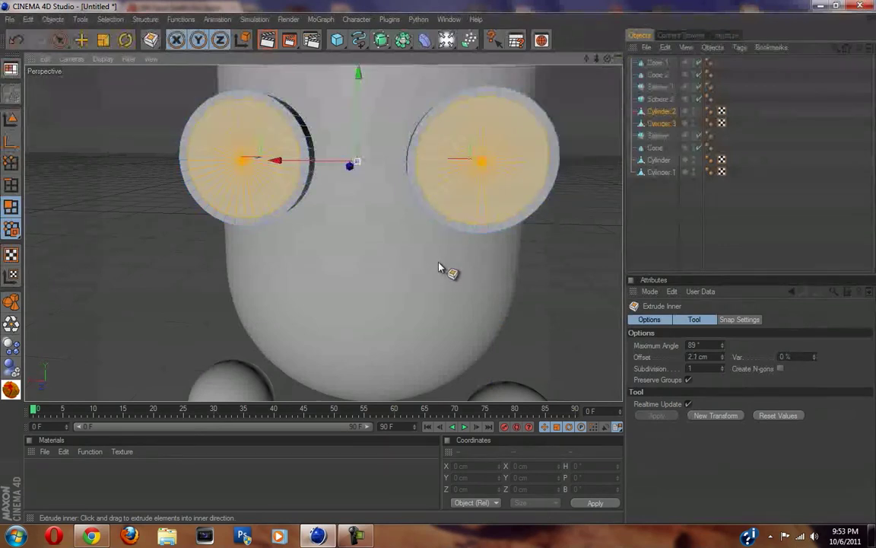
- Extrude the inset eye faces inward with an offset of -2.1 cm to recess them behind the rims
left_click_drag(203, 308, 439, 268, "alt")
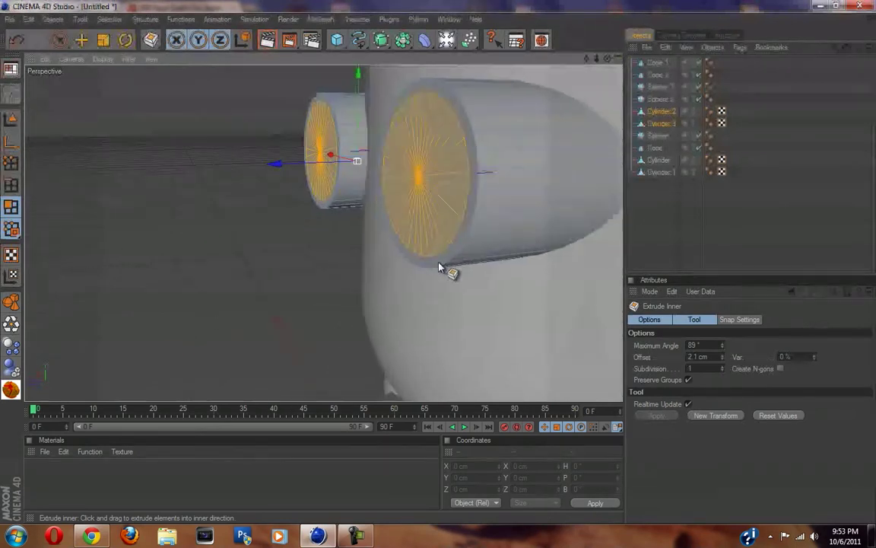
right_click(423, 228)
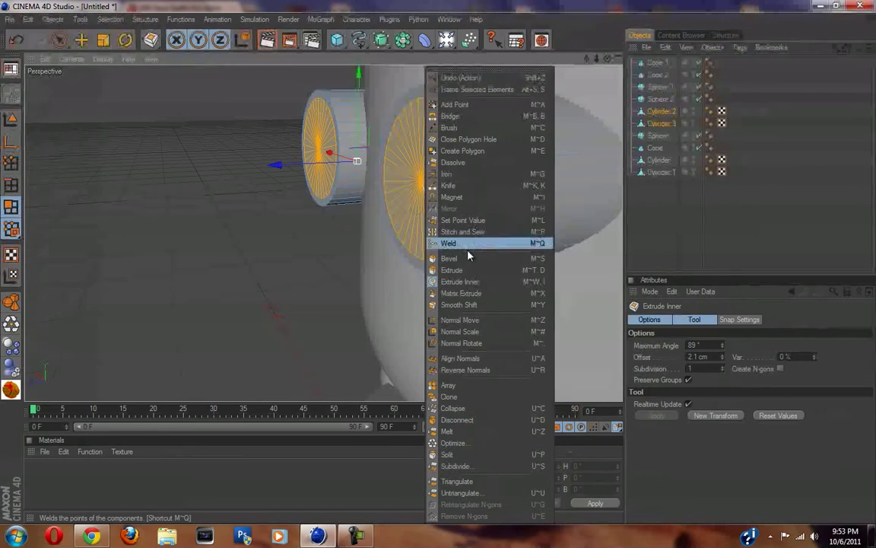
left_click(452, 270)
left_click_drag(440, 230, 440, 267)
scroll(415, 227, "down", 5)
scroll(413, 230, "up", 5)
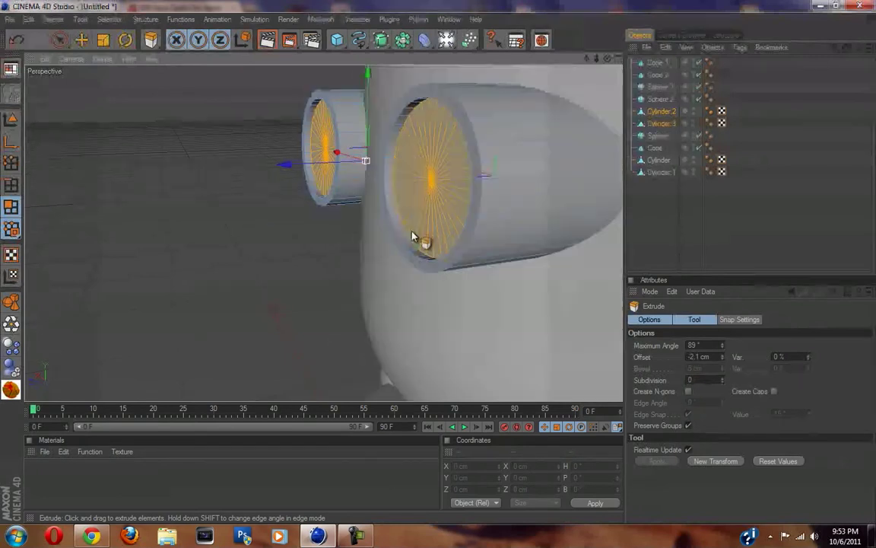
- Move the centre points of both recessed eye discs outward by about 3.3 cm to bulge them, and deselect the eyes
left_click(11, 163)
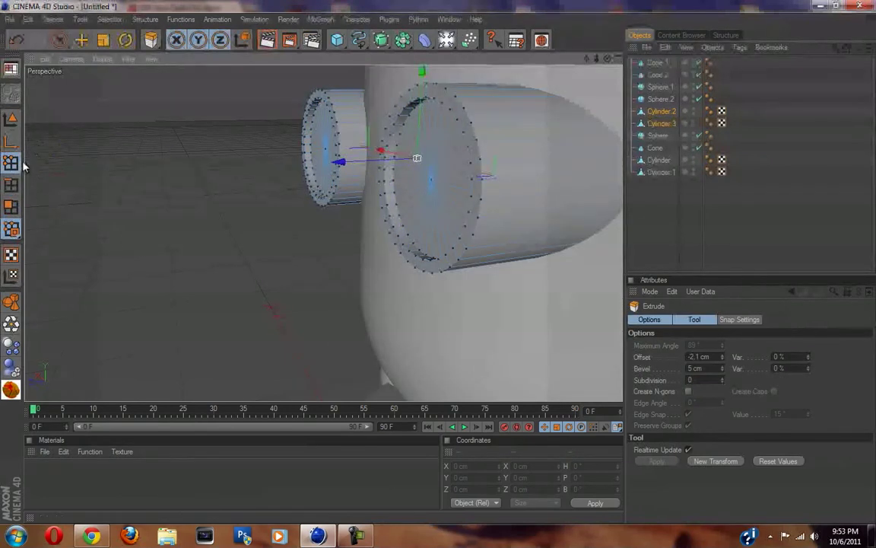
left_click(59, 43)
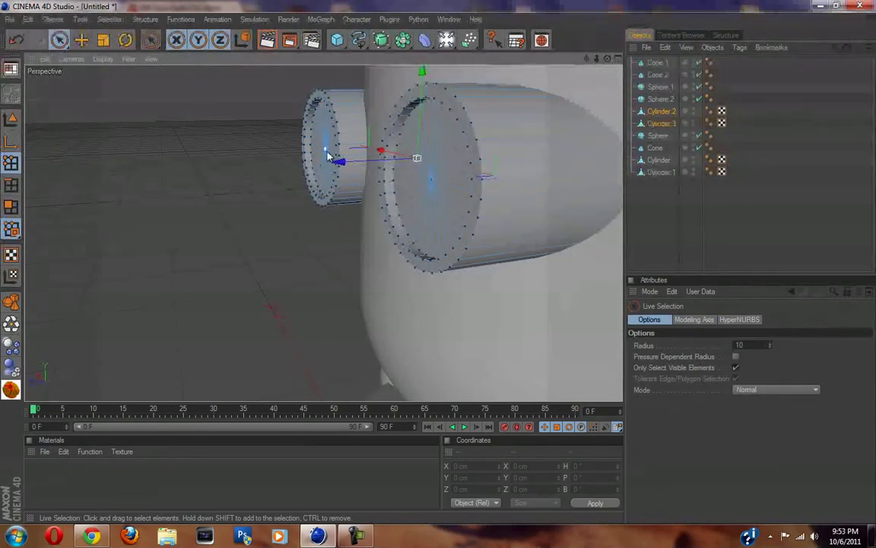
left_click_drag(350, 266, 525, 249, "alt")
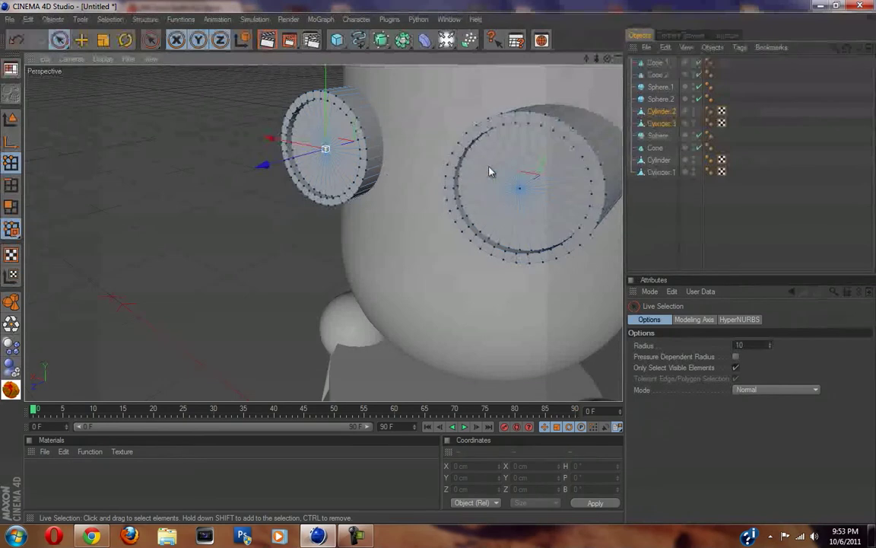
left_click(519, 188, "shift")
left_click_drag(359, 185, 441, 268)
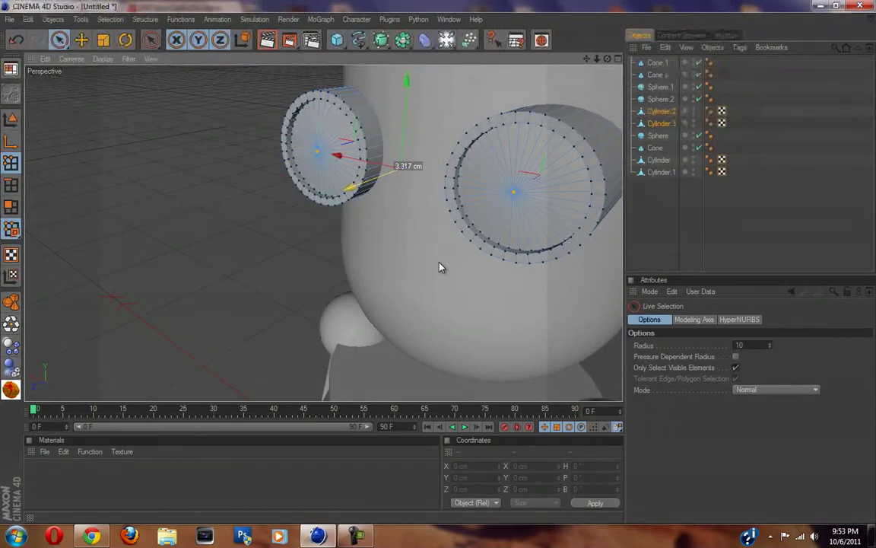
left_click_drag(342, 263, 439, 267, "alt")
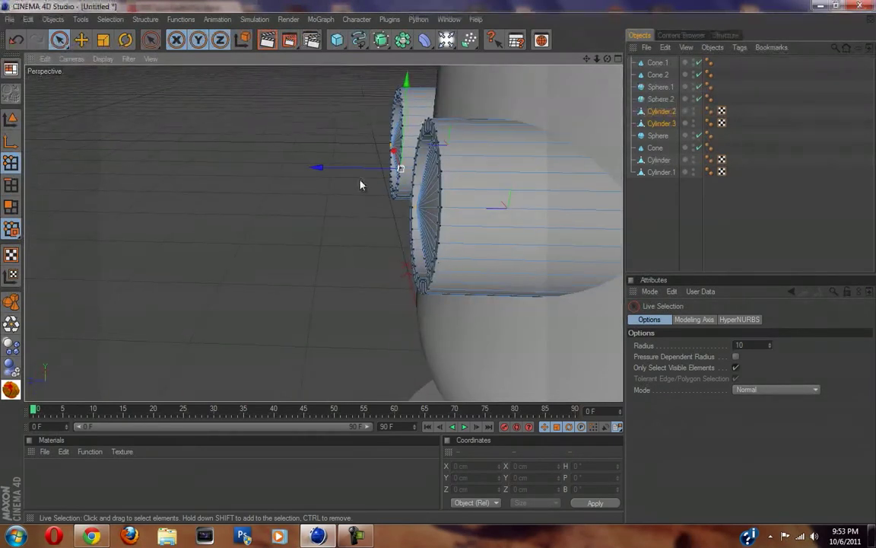
left_click_drag(360, 168, 438, 267)
left_click_drag(319, 261, 427, 269, "alt")
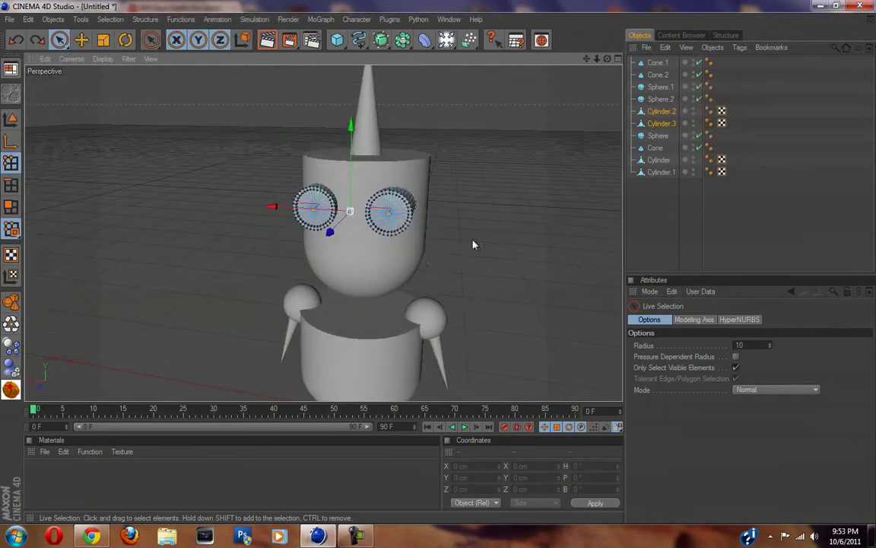
left_click(809, 221)
- Examine the character's eyes, head, shoulders and open body from several angles and distances
left_click_drag(548, 215, 500, 210, "alt")
scroll(499, 212, "up", 5)
mouse_move(414, 266)
left_mouse_down("alt")
mouse_move(455, 259)
mouse_move(335, 268)
mouse_move(442, 264)
mouse_move(427, 270)
left_mouse_up("alt")
scroll(448, 244, "down", 3)
left_click_drag(472, 221, 439, 266, "alt")
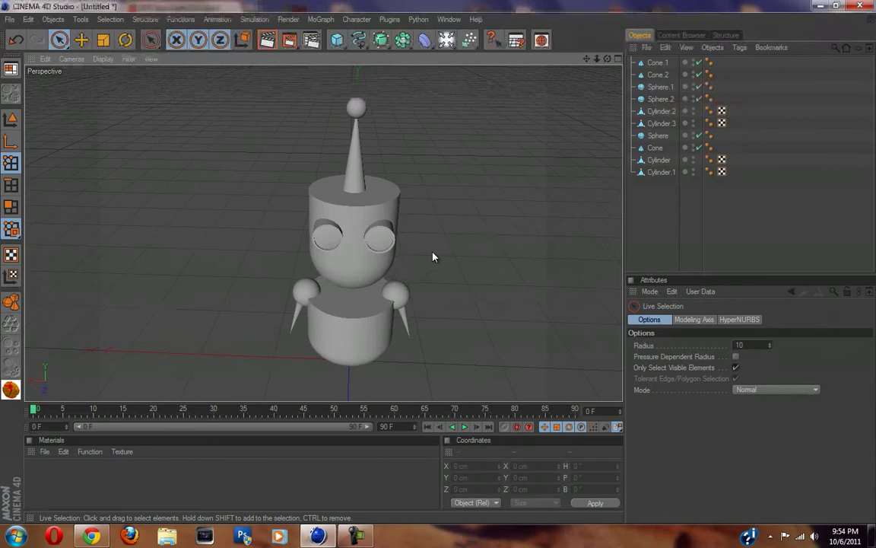
left_click_drag(435, 254, 395, 281, "alt")
scroll(400, 324, "up", 5)
scroll(402, 325, "down", 5)
middle_click_drag(411, 327, 439, 266, "alt")
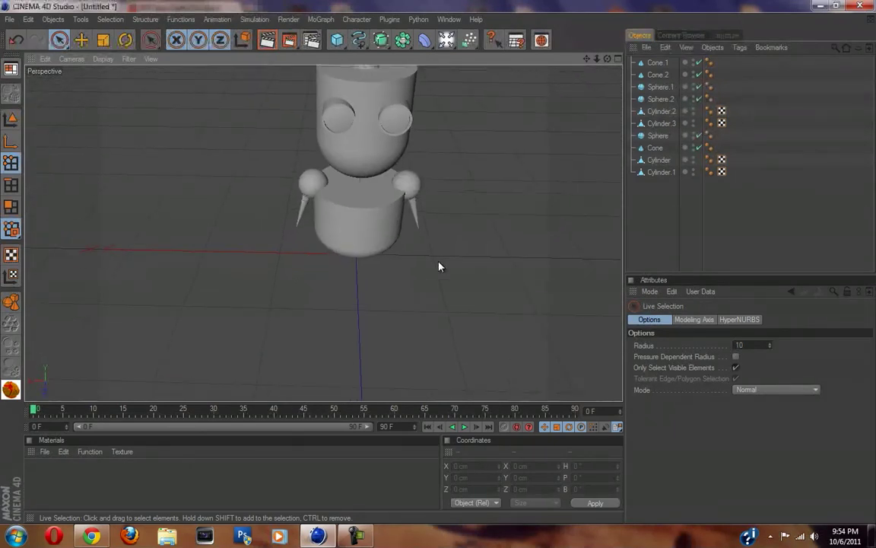
scroll(435, 304, "up", 4)
middle_click_drag(503, 190, 438, 262, "alt")
scroll(469, 254, "up", 6)
scroll(461, 257, "down", 4)
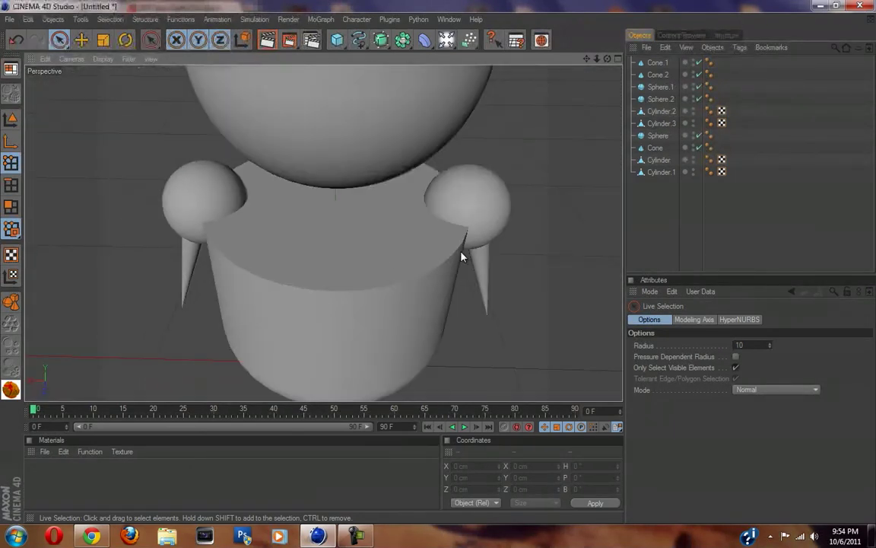
scroll(462, 256, "down", 2)
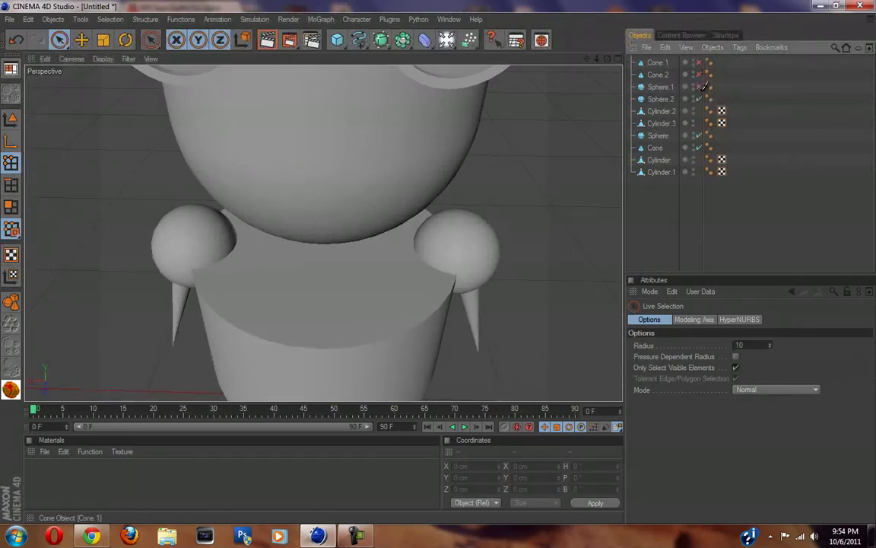
- Disable the two arm cones and one shoulder sphere to compare the body without them, and enable them again
left_click(700, 62)
left_click(700, 87)
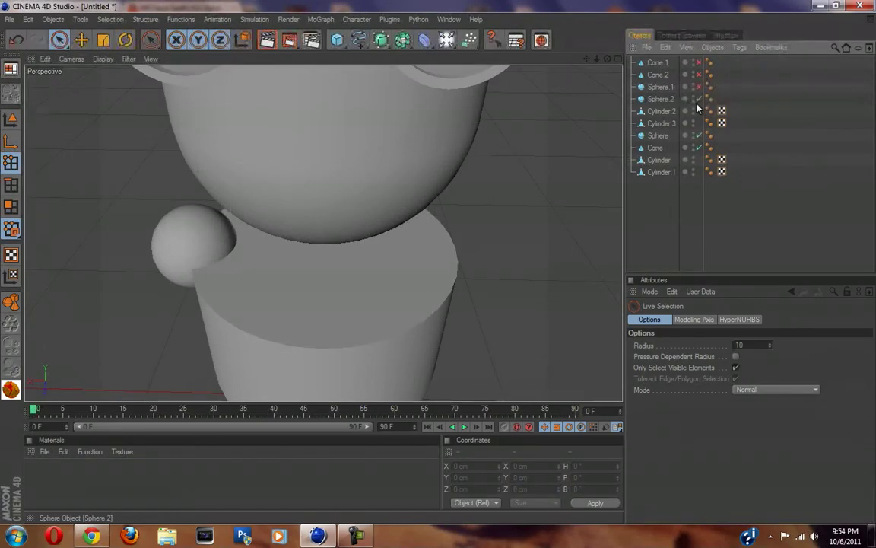
left_click_drag(699, 62, 699, 87)
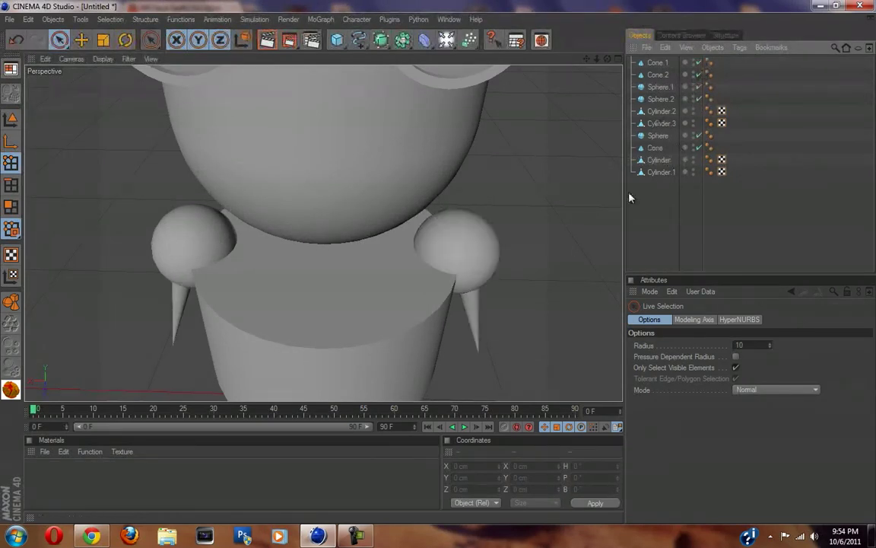
- Hide the head cylinder in the editor view to expose the body's flat top, and deselect it
scroll(411, 245, "down", 6)
scroll(411, 247, "down", 3)
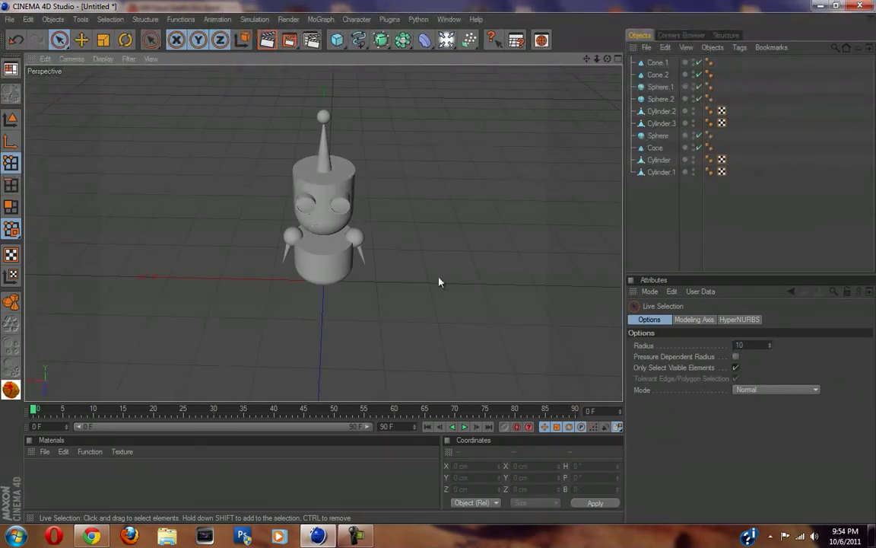
scroll(319, 236, "up", 4)
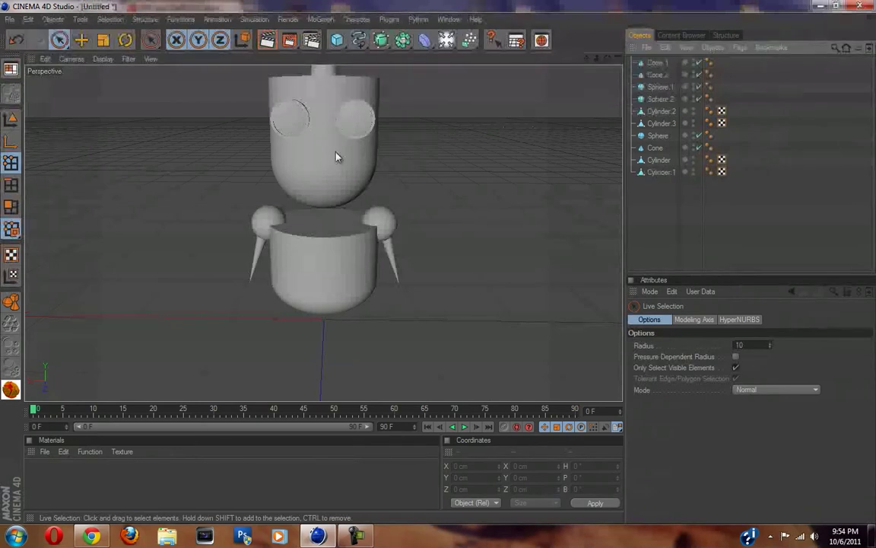
left_click(654, 75)
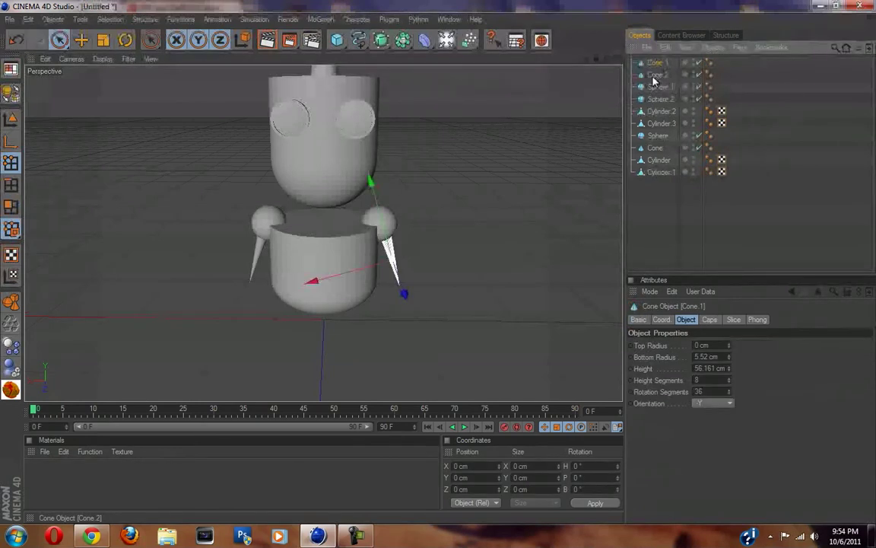
left_click(655, 87)
left_click(656, 147)
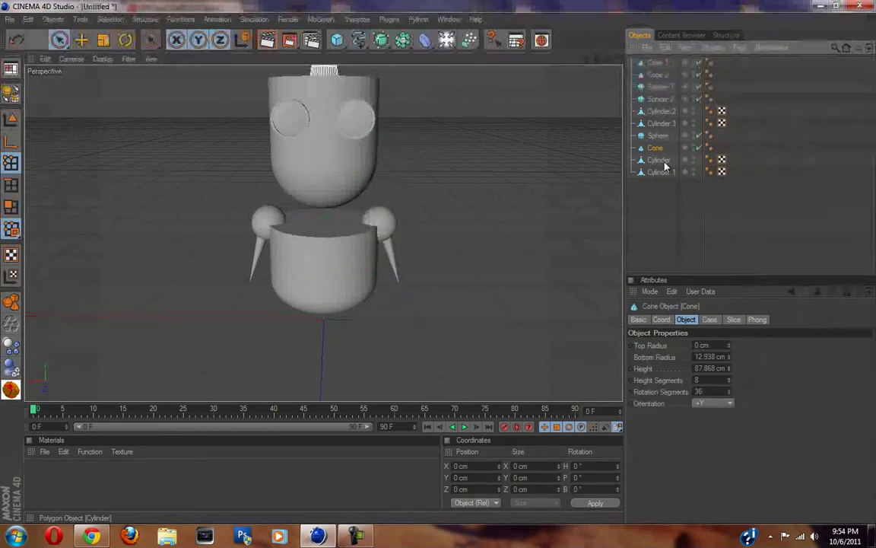
left_click(660, 160)
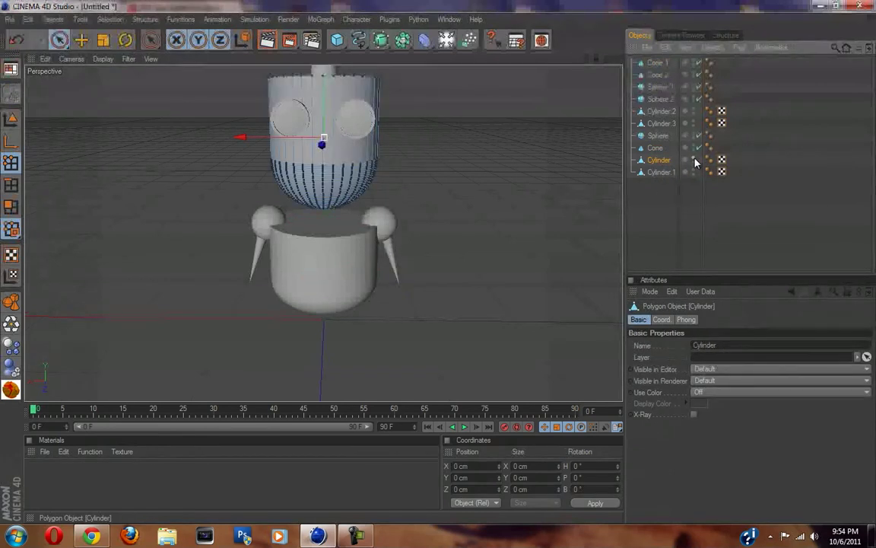
double_click(693, 158)
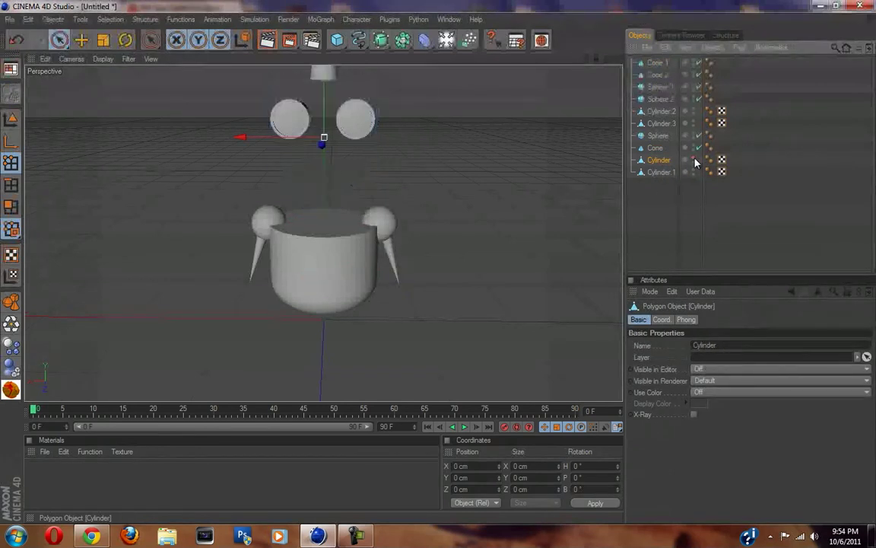
left_click(800, 224)
- Select all polygons of the body cylinder's top cap and inset them with Extrude Inner by an offset of 18.1 cm
left_click_drag(486, 254, 333, 297, "alt")
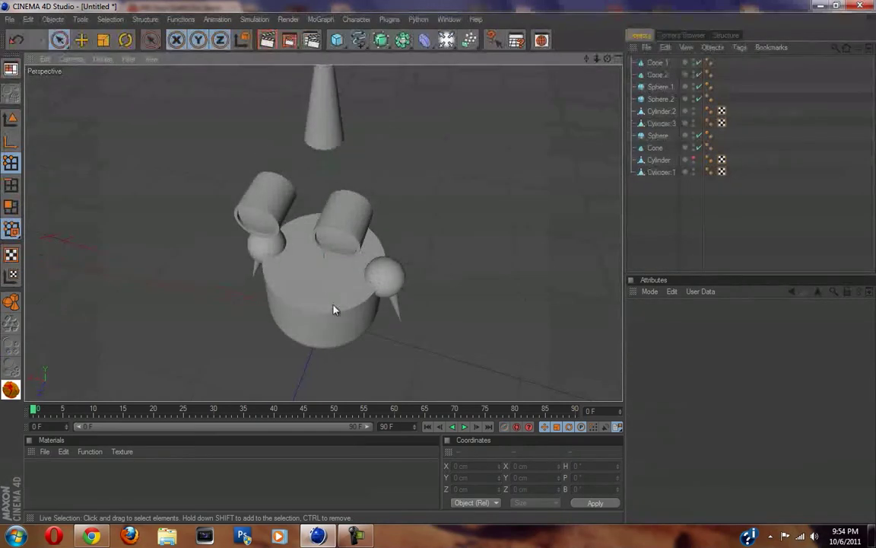
left_click(659, 172)
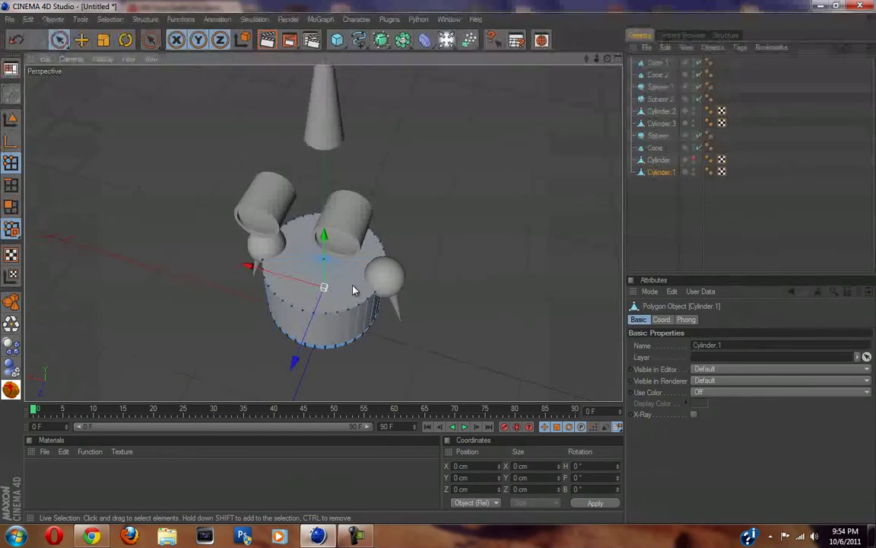
left_click_drag(317, 257, 439, 266, "alt")
scroll(415, 303, "up", 5)
middle_click_drag(613, 217, 441, 268, "alt")
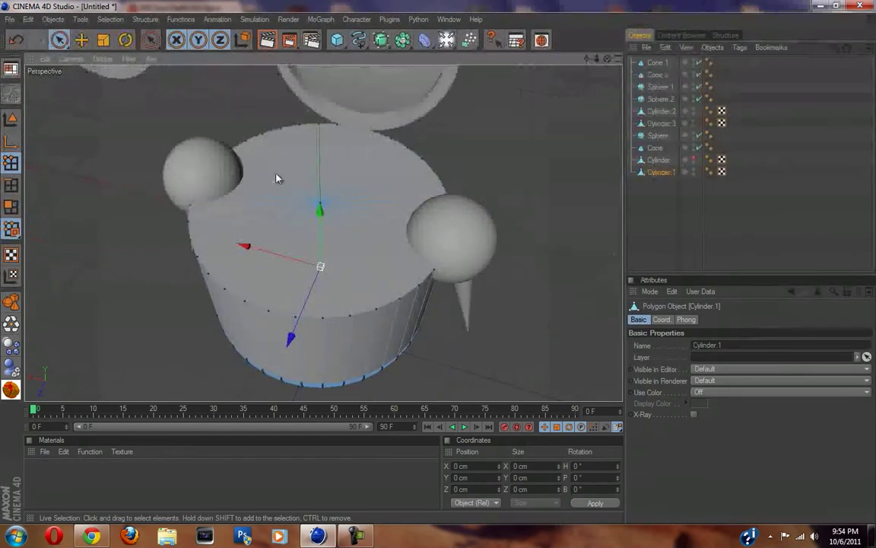
left_click(11, 207)
mouse_move(266, 245)
left_mouse_down()
mouse_move(348, 204)
mouse_move(248, 180)
left_mouse_up()
right_click(350, 229)
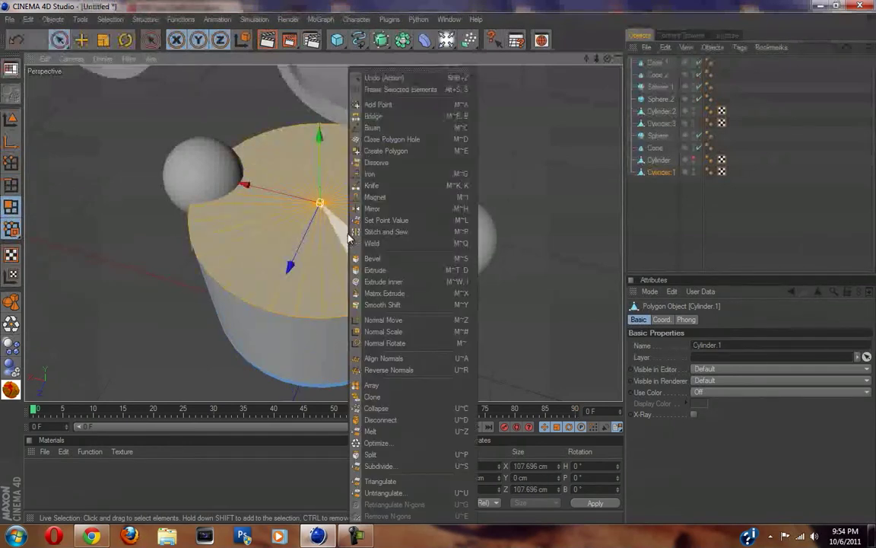
left_click(400, 281)
left_click_drag(438, 266, 440, 268)
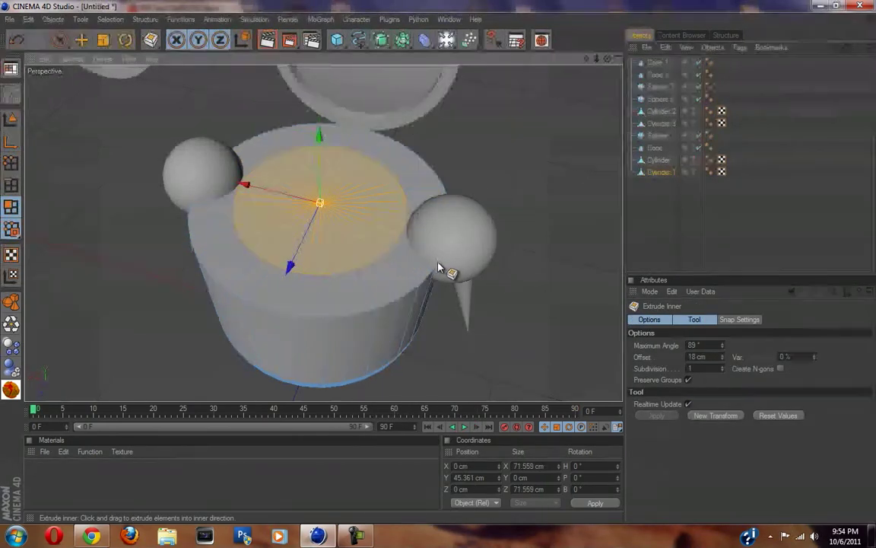
- Extrude the inset top faces of the body with an offset of -4.7 cm to form a recess
right_click(337, 208)
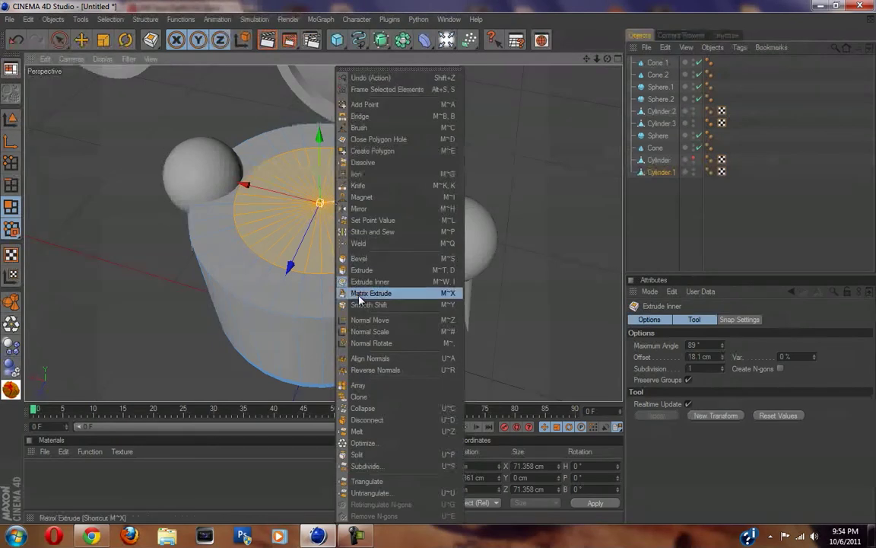
left_click(373, 271)
left_click_drag(445, 271, 438, 268)
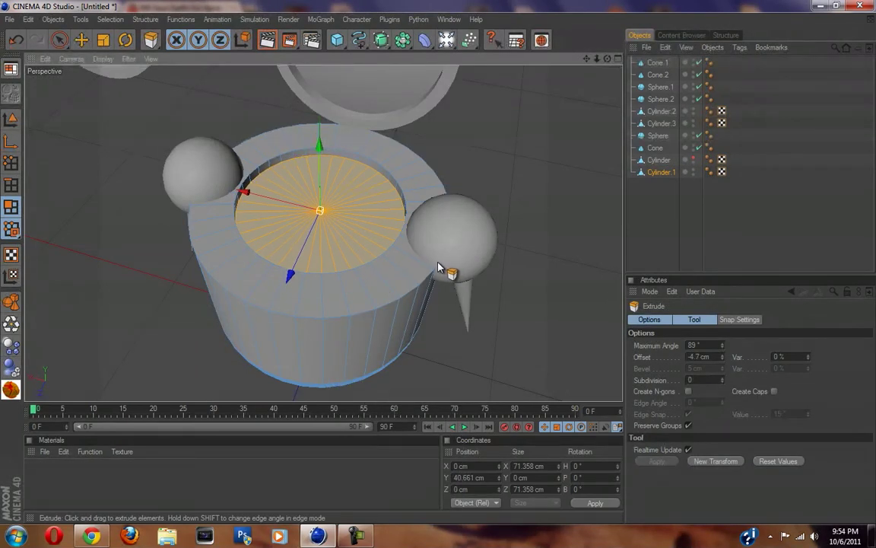
scroll(342, 240, "down", 4)
scroll(343, 241, "up", 2)
scroll(320, 259, "up", 7)
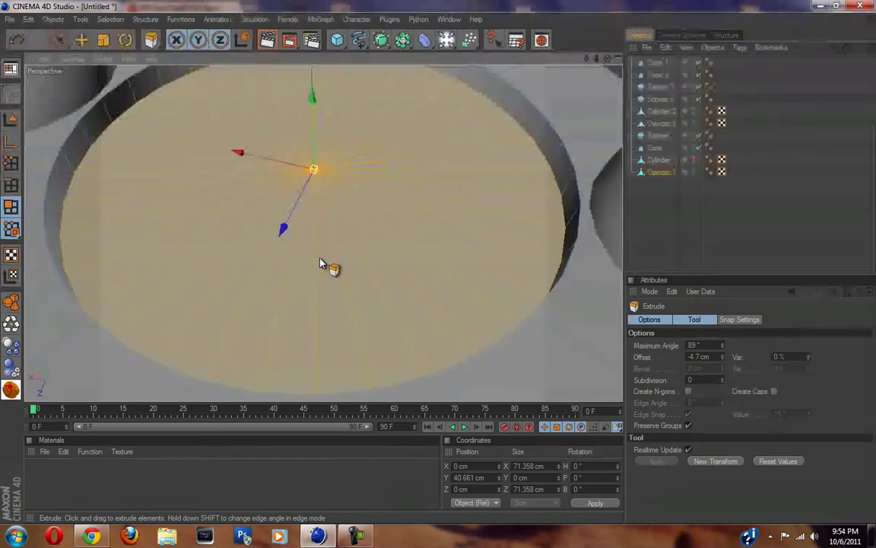
scroll(320, 263, "down", 6)
left_click_drag(323, 230, 439, 264, "alt")
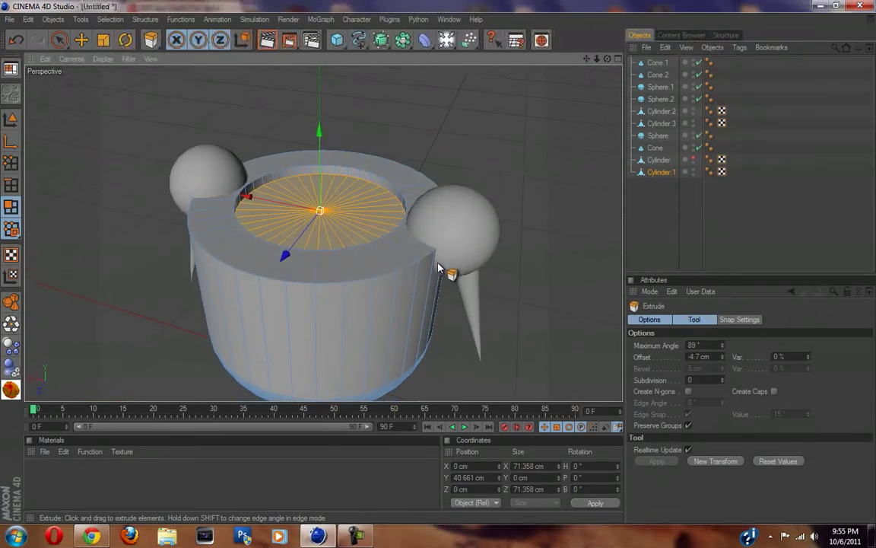
- Switch the body cylinder from polygon to edge editing for selecting its rim loops
left_click(60, 40)
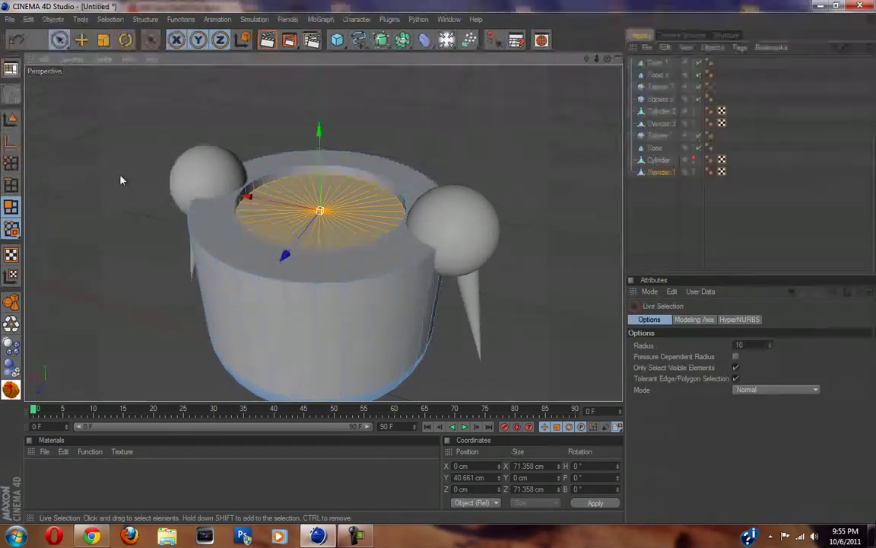
key("u")
key("l")
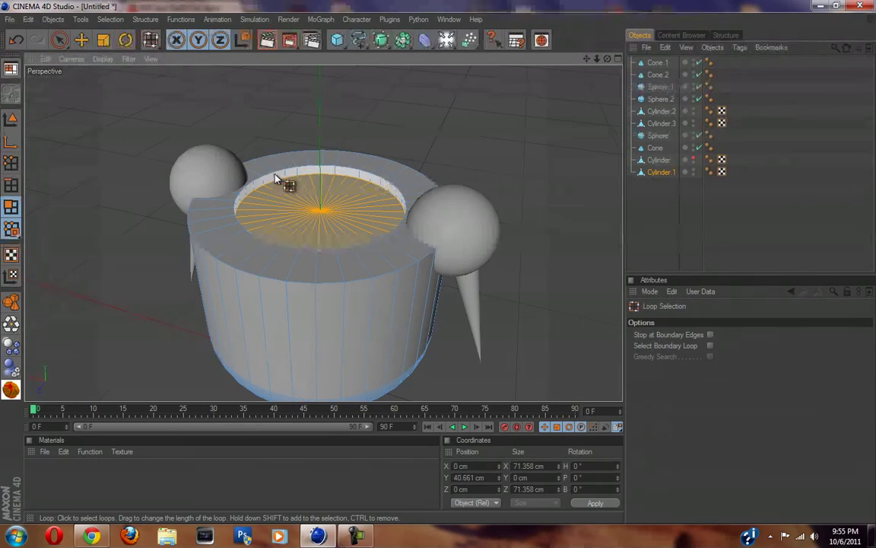
left_click(11, 184)
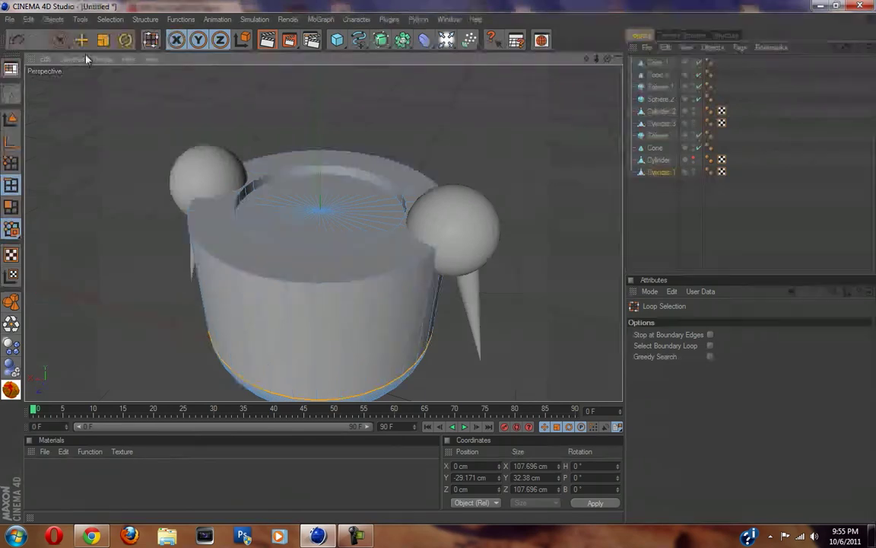
left_click(59, 40)
left_click(186, 128)
right_click(161, 98)
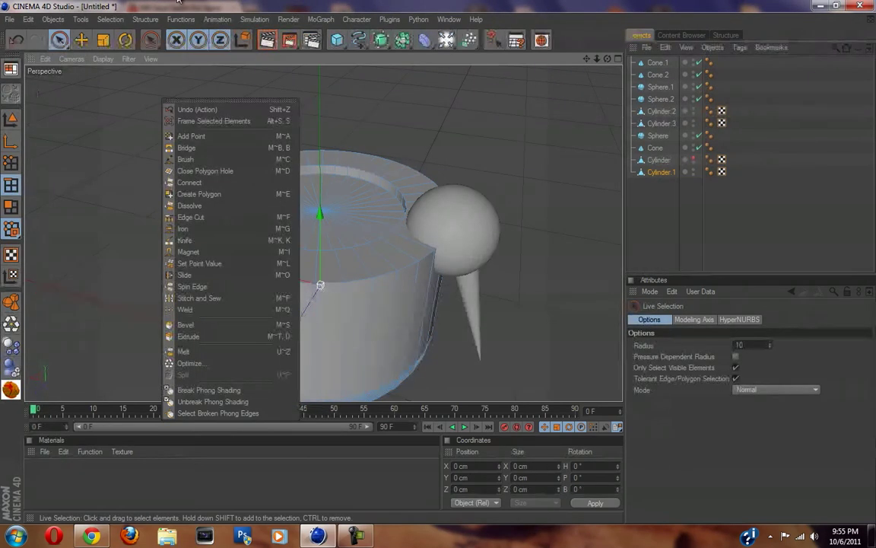
left_click(154, 97)
right_click(48, 202)
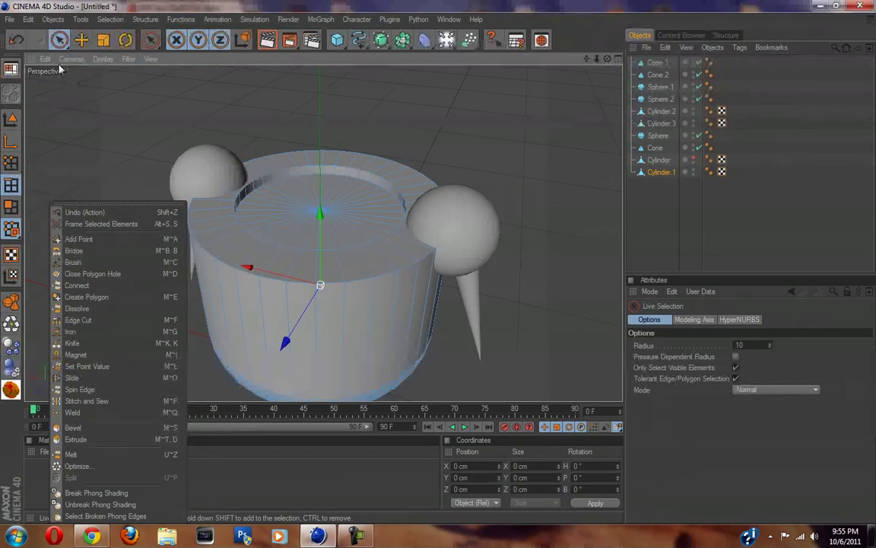
- Loop-select the recess's upper edge and add the body's outer top edge loop to the selection
key("u")
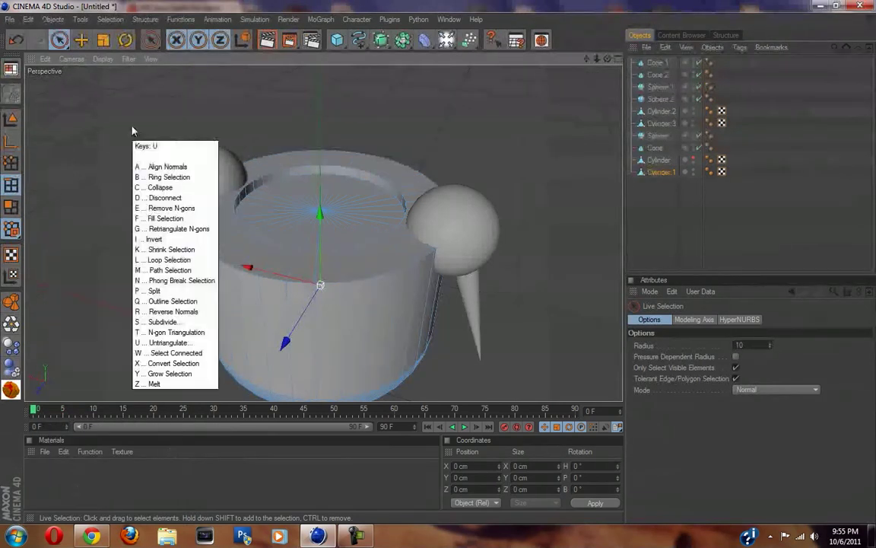
key("l")
left_click(283, 174)
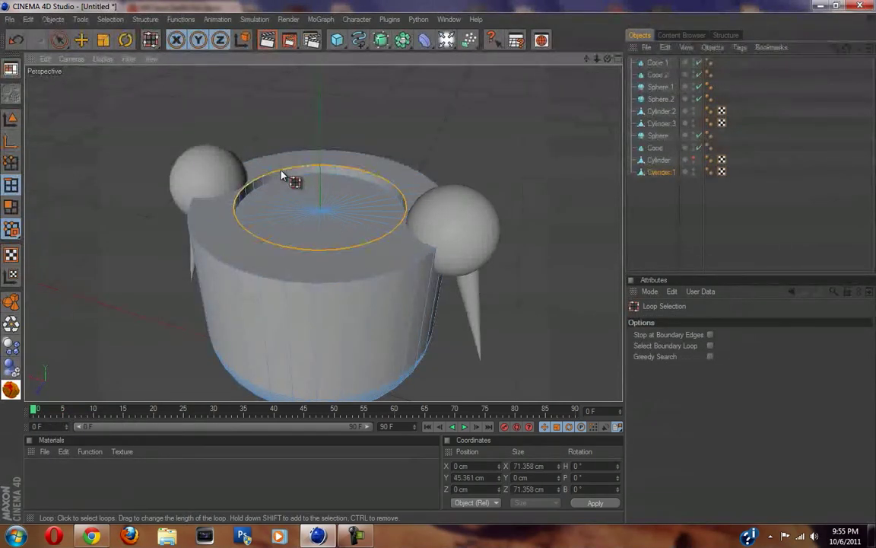
left_click(253, 277, "shift")
scroll(391, 201, "up", 3)
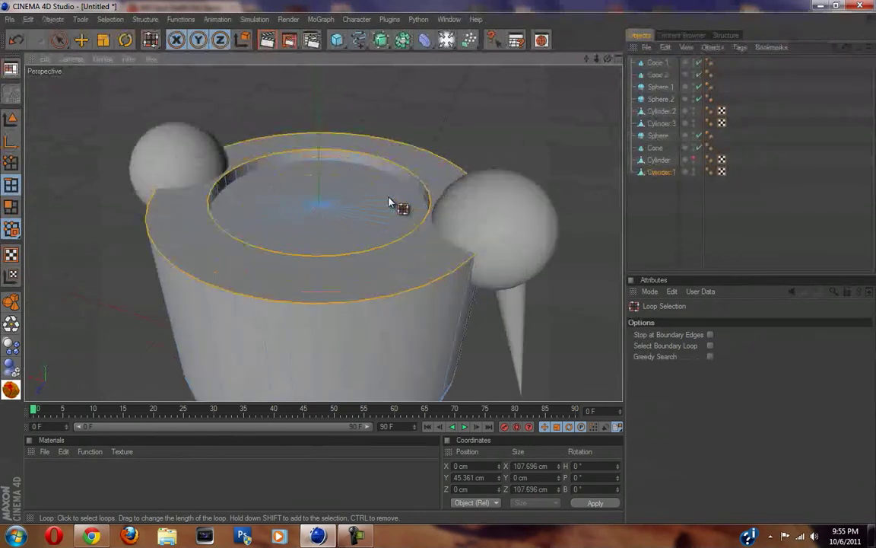
- Try a Linear bevel with 34 subdivisions on both rim loops, reducing the inner offset from 1.2 to 0.3 cm, and undo it
right_click(491, 142)
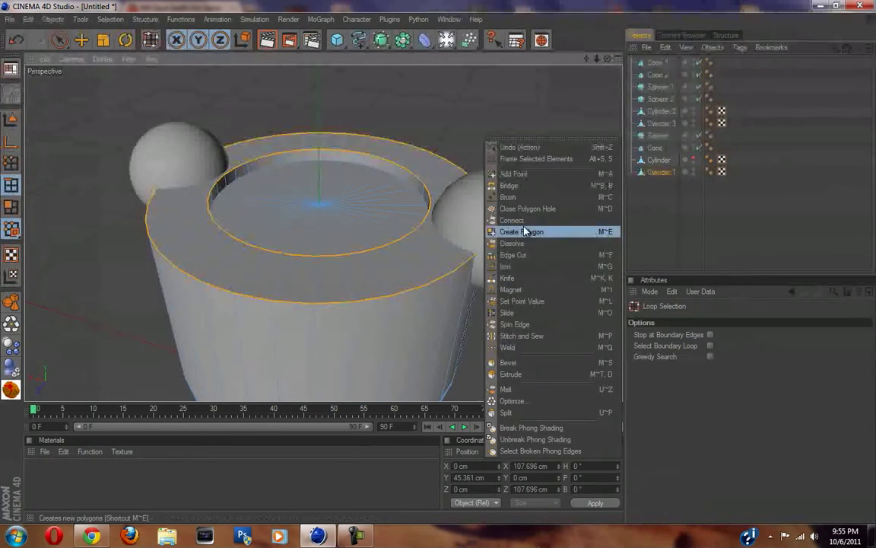
left_click(544, 363)
left_click_drag(436, 262, 439, 267)
left_click(687, 393)
left_click(698, 404)
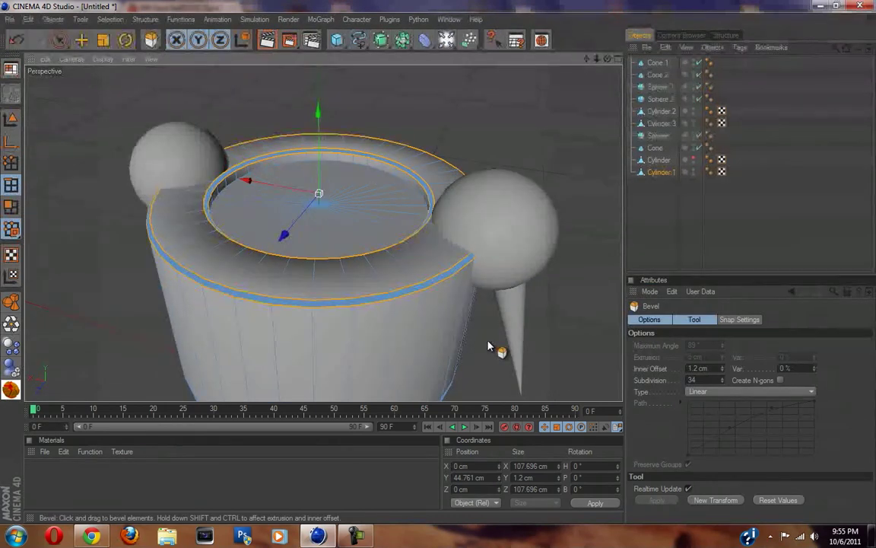
left_click_drag(492, 347, 446, 270)
left_click_drag(479, 346, 439, 267)
left_click_drag(440, 268, 444, 266)
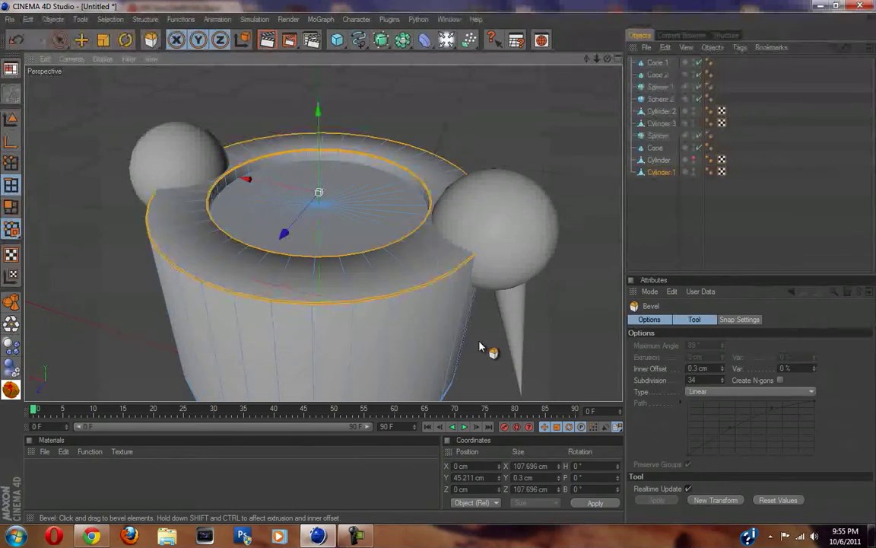
key("ctrl+z")
- Bevel the body's two selected rim loops with 0 subdivisions and an inner offset of 0.6 cm
left_click_drag(721, 386, 722, 381)
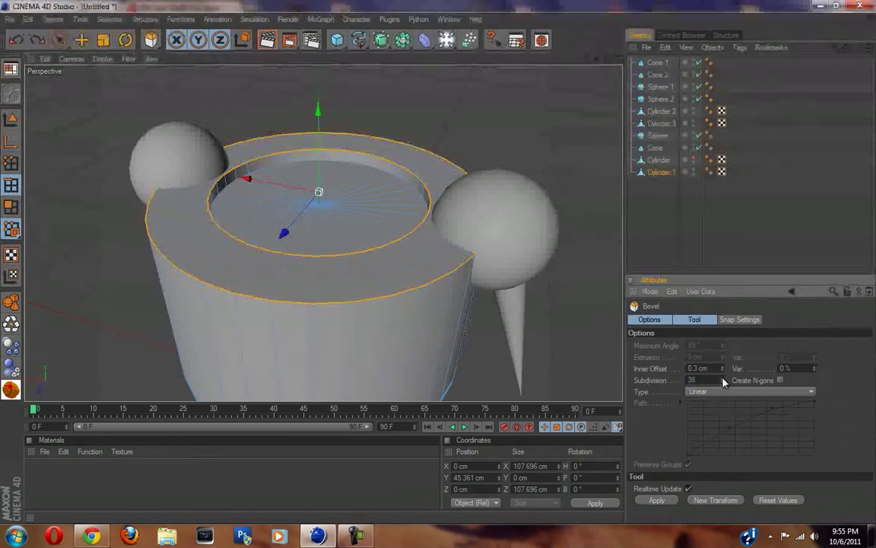
left_click_drag(436, 267, 439, 267)
scroll(514, 345, "down", 3)
scroll(515, 344, "up", 3)
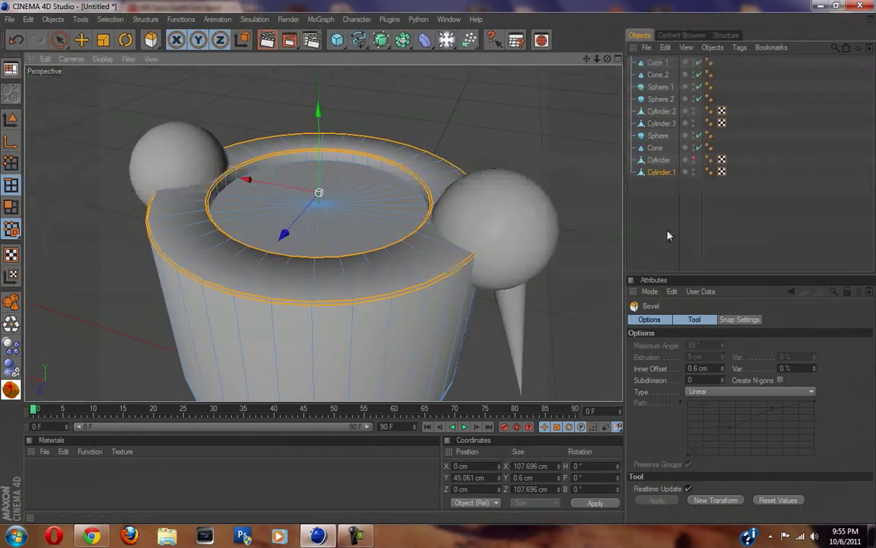
- Set the body cylinder's Phong Angle to 22° to sharpen the rim shading, and deselect the body
left_click(709, 173)
double_click(706, 353)
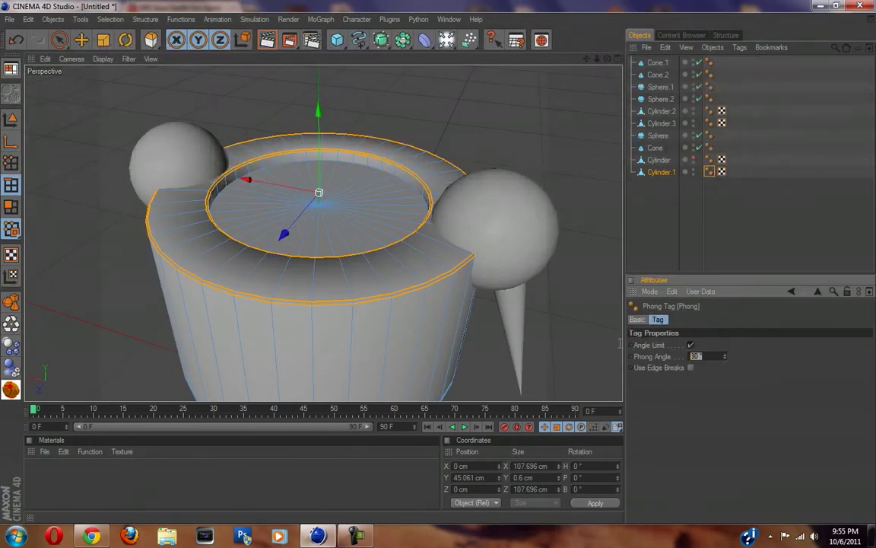
type("23")
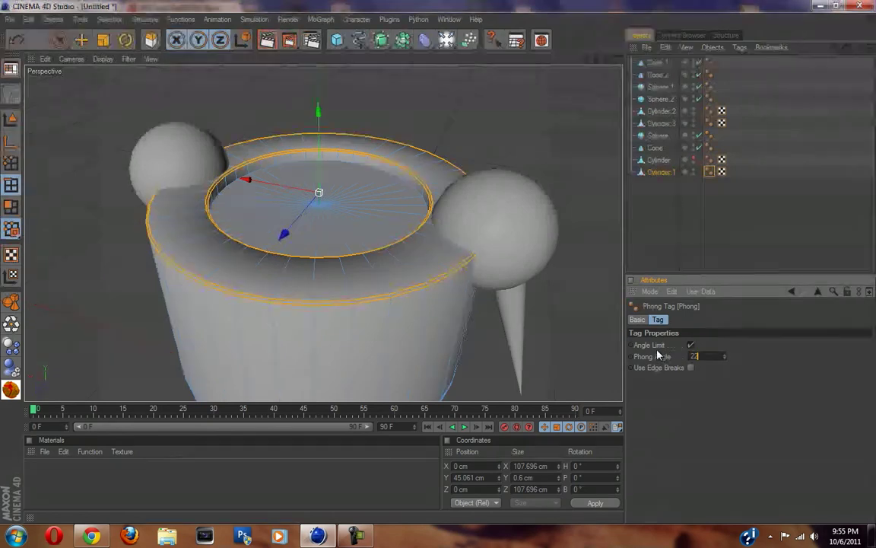
key("Return")
left_click(744, 250)
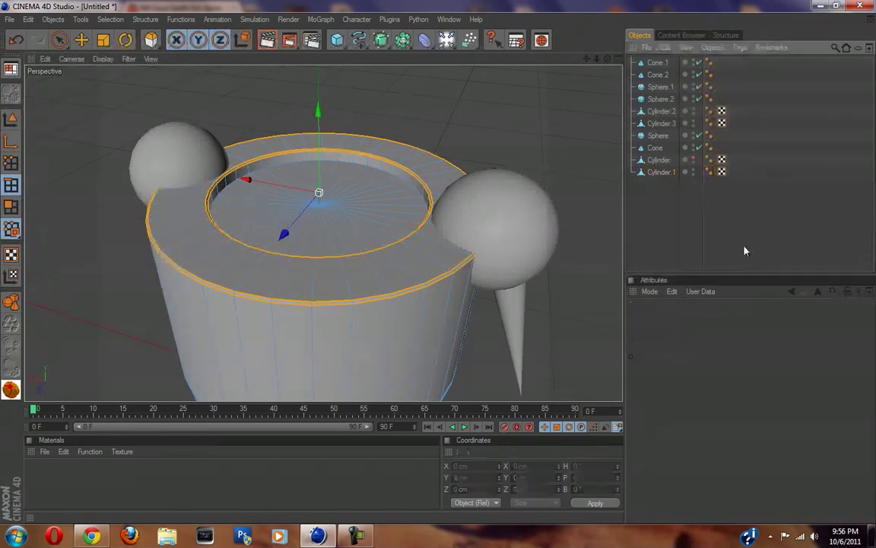
- Examine the body's recessed top and bevelled rims from several angles and distances, and reselect the body cylinder
scroll(452, 262, "down", 5)
scroll(449, 282, "up", 8)
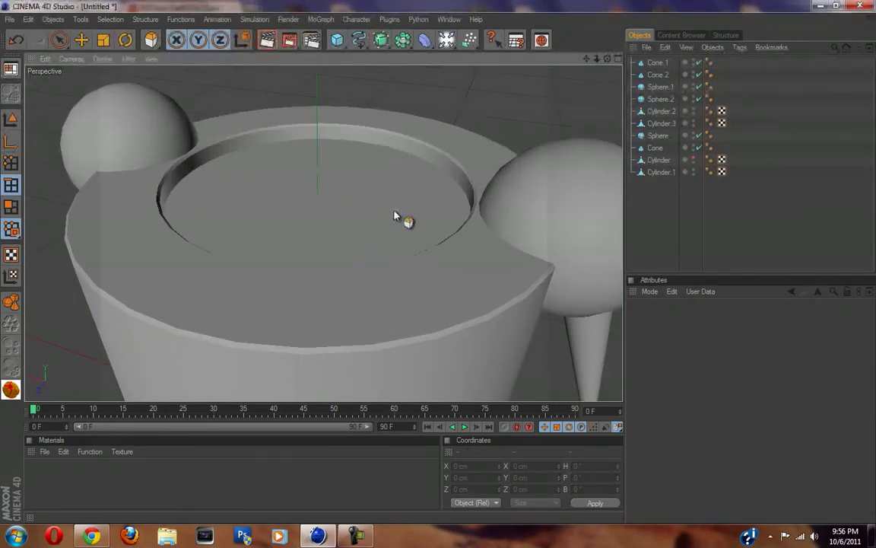
scroll(394, 217, "down", 3)
left_click_drag(312, 219, 440, 268, "alt")
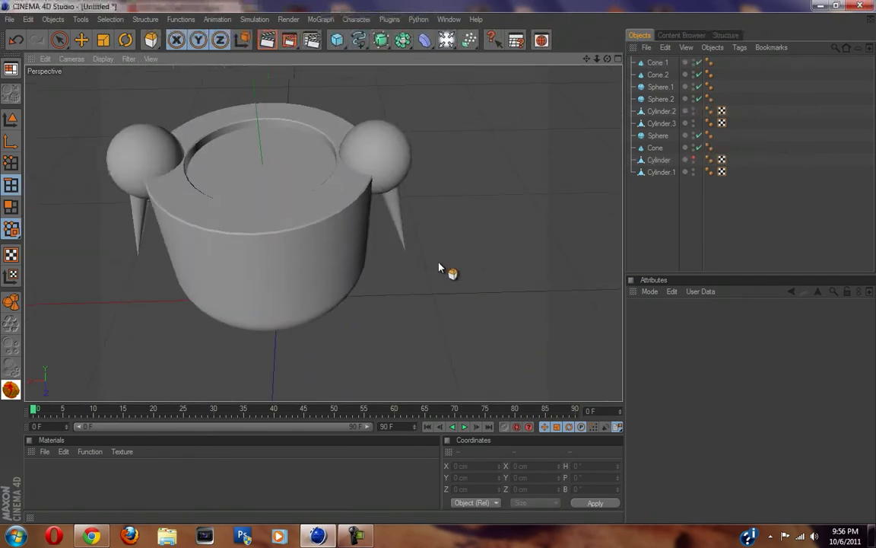
scroll(369, 203, "up", 2)
left_click_drag(353, 190, 318, 137, "alt")
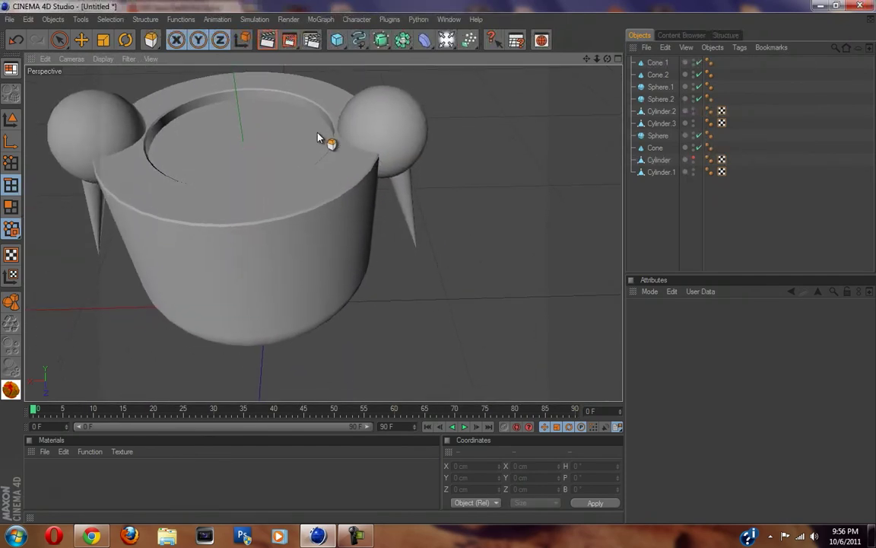
left_click(661, 172)
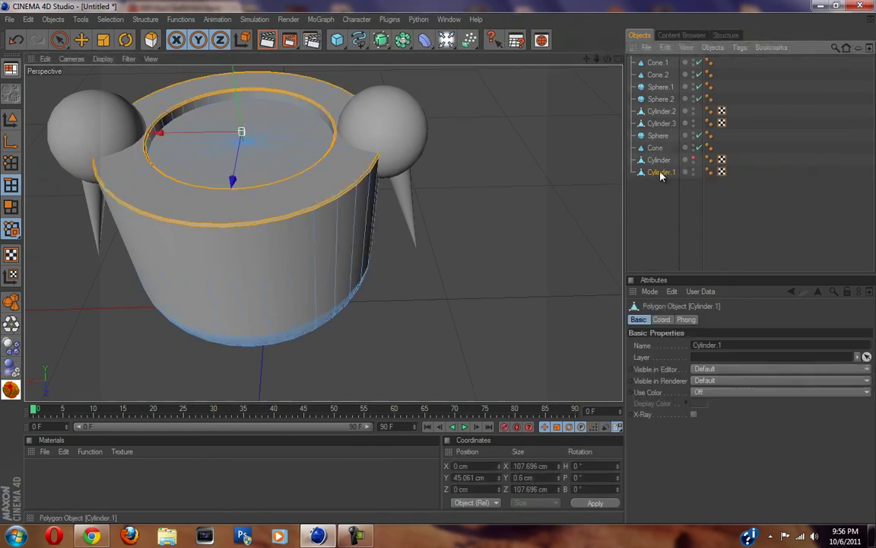
- Clear the polygon selection and cut two closely spaced horizontal loops around the body below its rim using the Knife in Loop mode
left_click(59, 40)
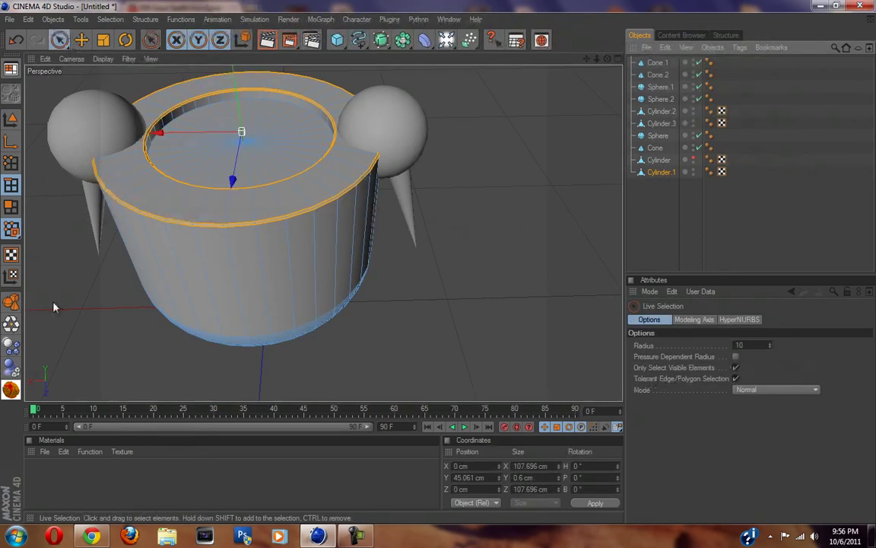
left_click(10, 206)
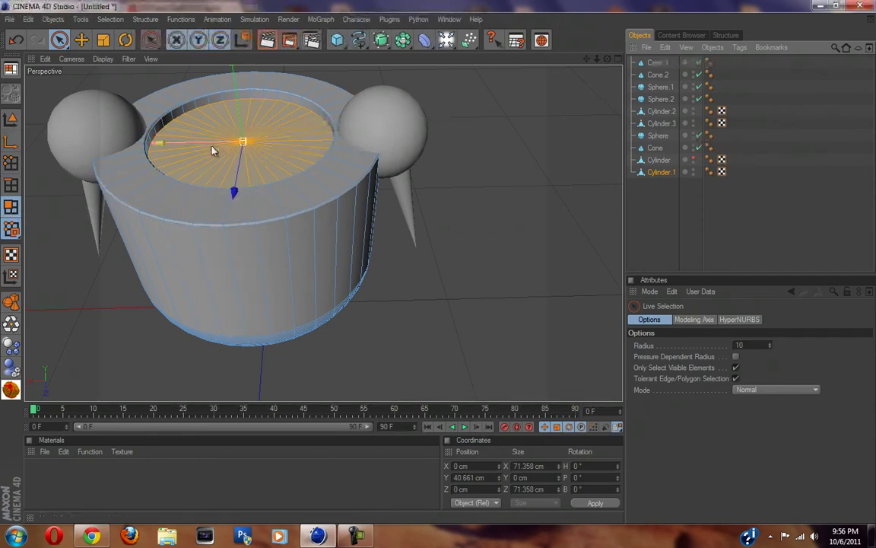
left_click(544, 220)
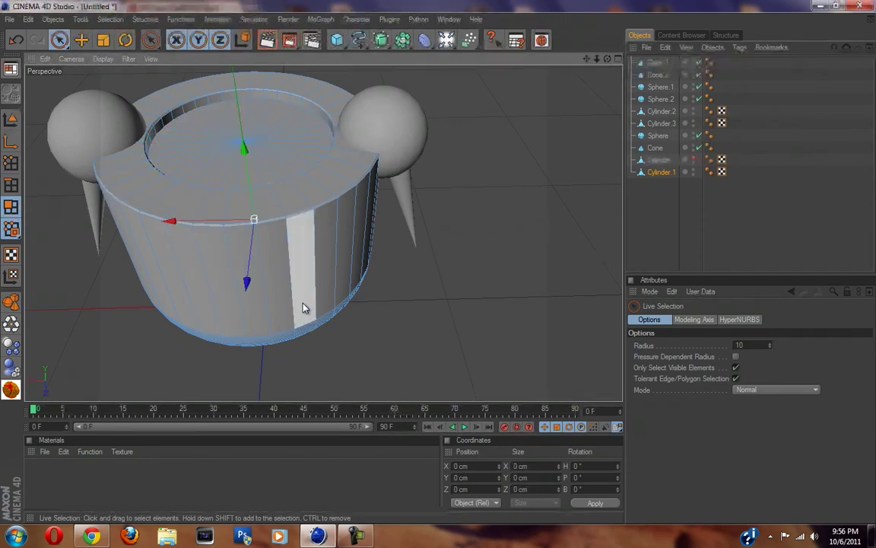
key("k")
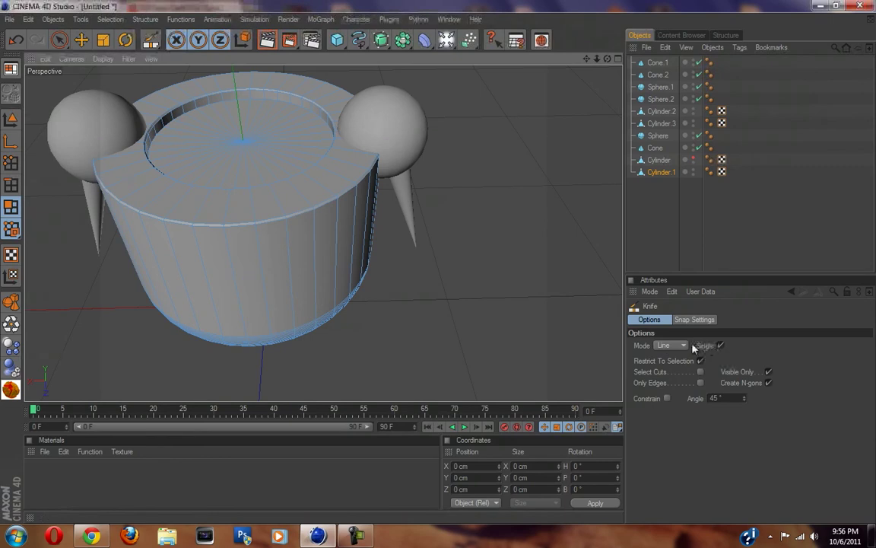
left_click(679, 346)
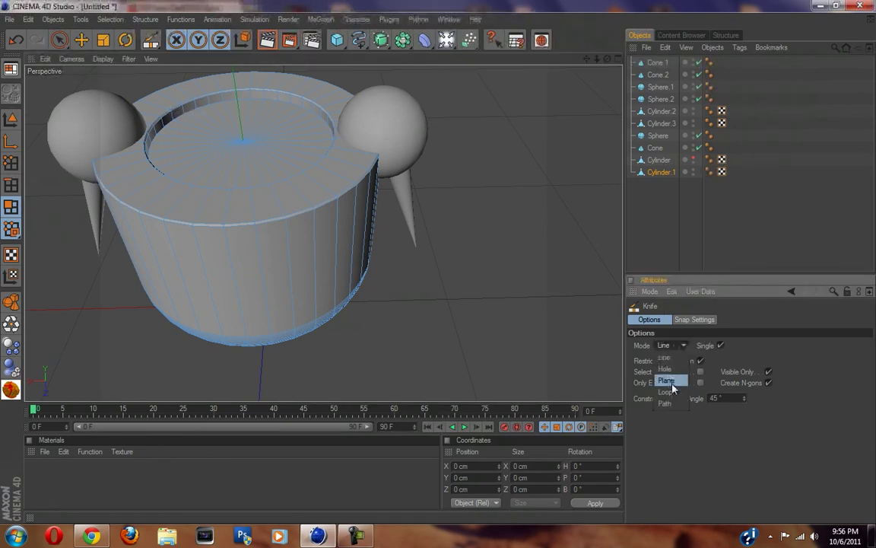
left_click(667, 392)
left_click(396, 204)
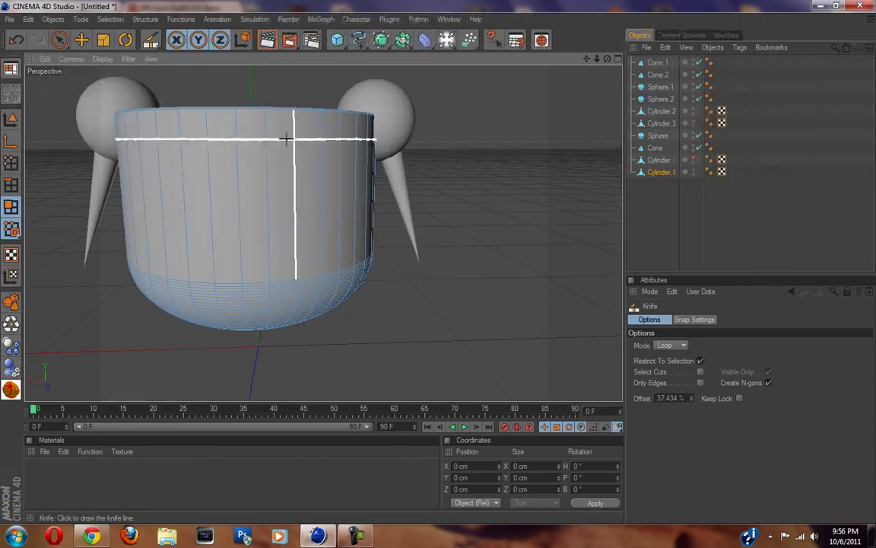
left_click(292, 151)
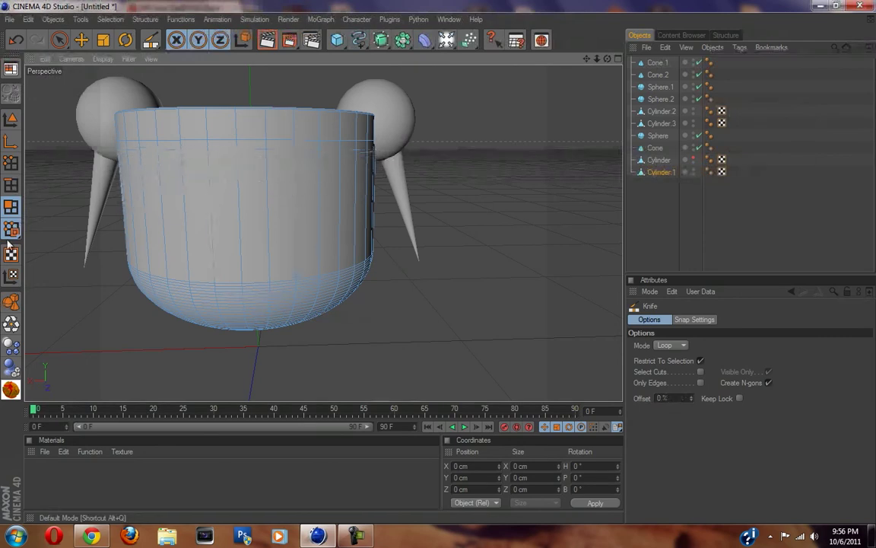
- Select the polygon band between the two loop cuts around the body and extrude it outward by 3.2 cm
left_click(55, 41)
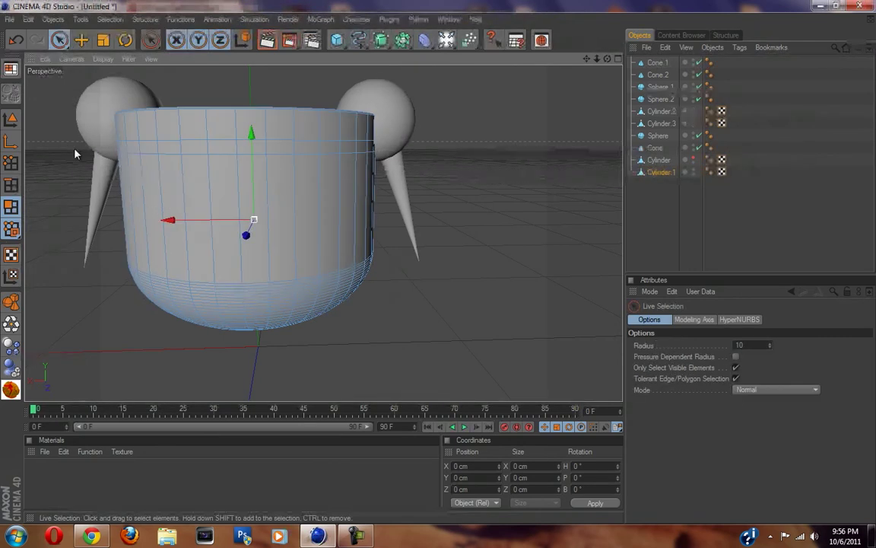
left_click(196, 148)
key("u")
key("l")
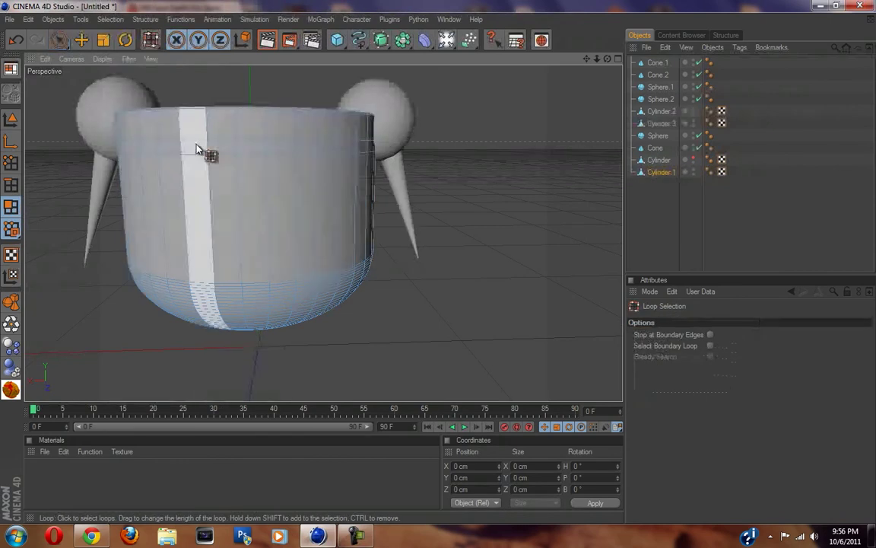
left_click(212, 146)
left_click_drag(456, 238, 446, 267, "alt")
right_click(447, 266)
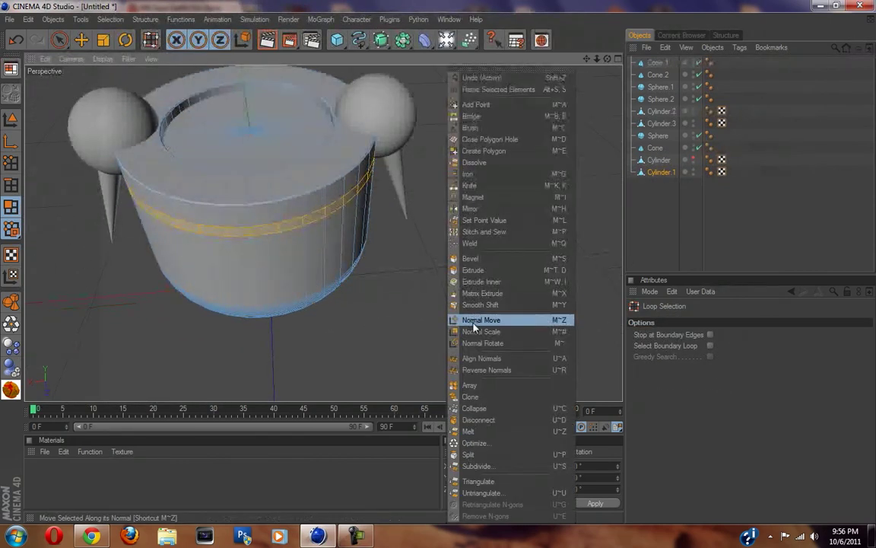
left_click(465, 270)
left_click_drag(439, 266, 439, 267)
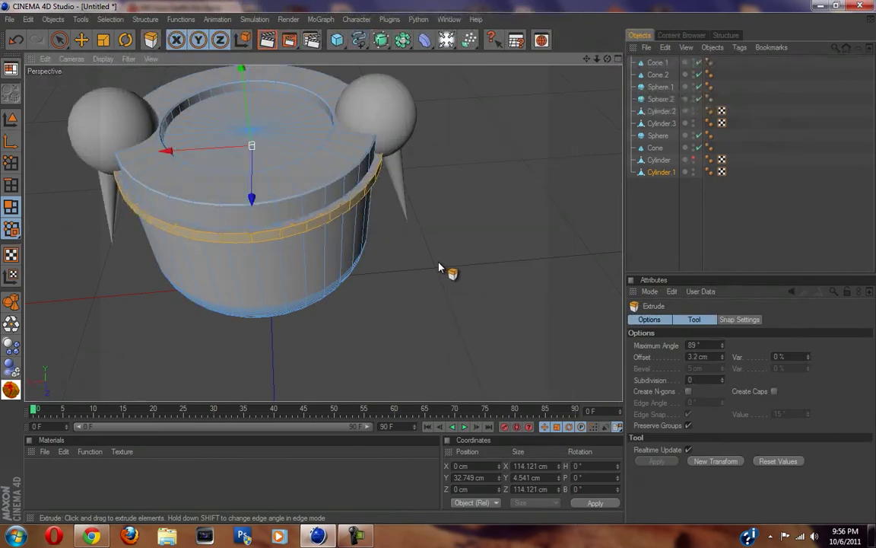
- Select the raised band's upper and lower outer edge loops, bevel them with a 0.33 cm inner offset and 0 subdivisions, and deselect the body
left_click(10, 184)
scroll(383, 294, "up", 5)
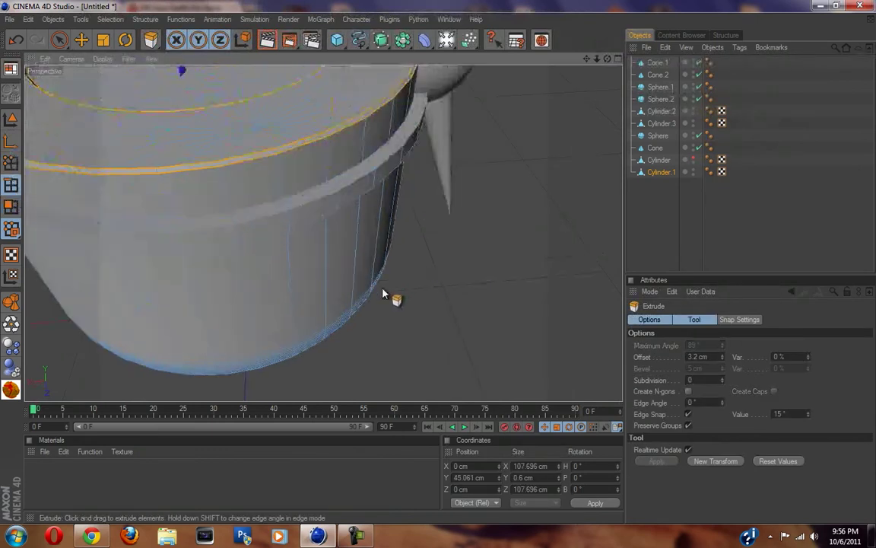
key("u")
key("l")
left_click(310, 204)
left_click(308, 232, "shift")
right_click(454, 207)
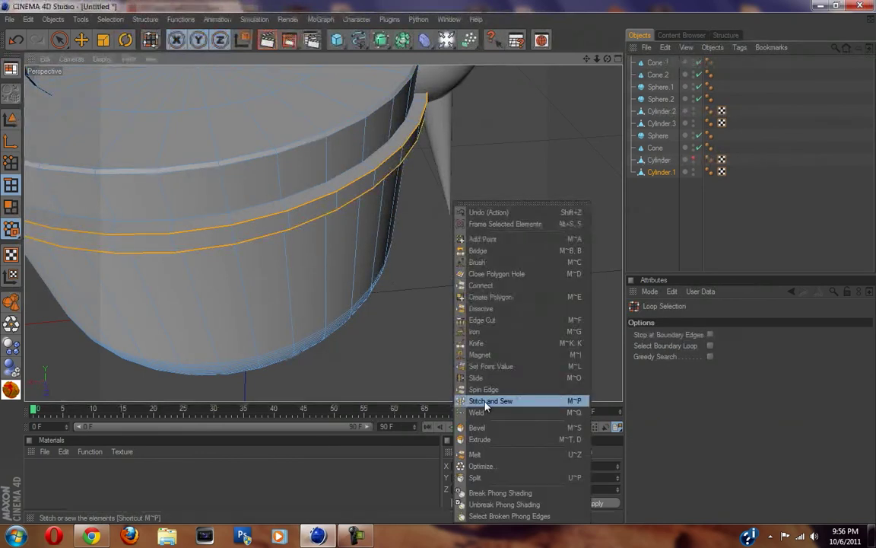
left_click(484, 428)
left_click_drag(456, 286, 446, 268)
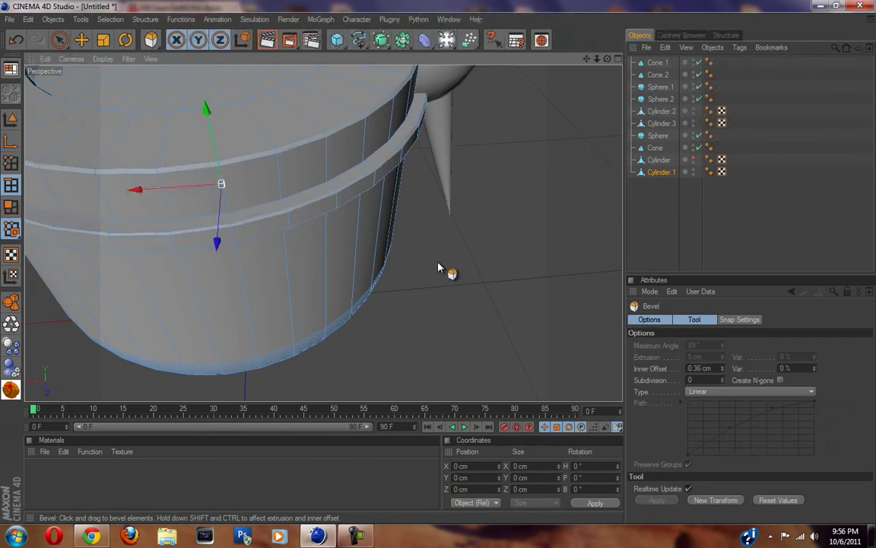
left_click(714, 227)
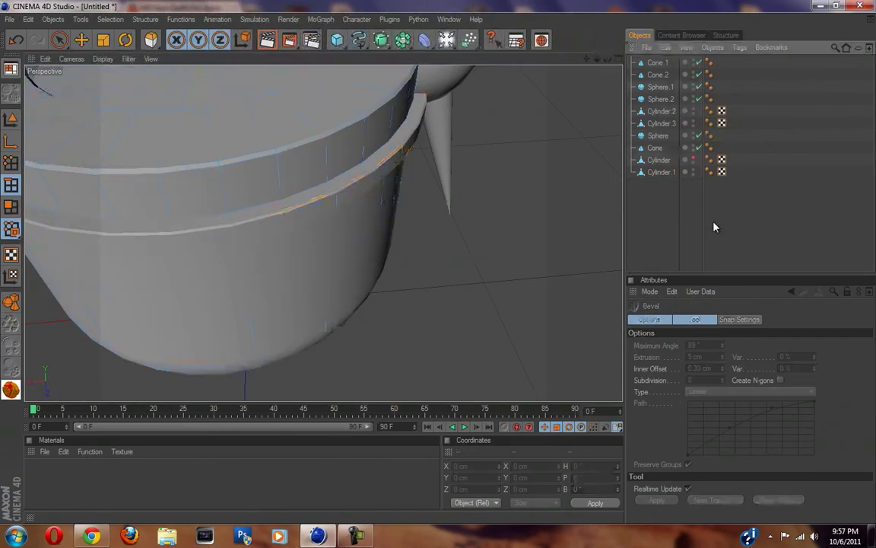
- Make the hidden head cylinder visible in the editor again and switch to working on whole models
scroll(460, 235, "down", 4)
scroll(461, 237, "up", 2)
left_click_drag(271, 227, 287, 182, "alt")
scroll(283, 188, "down", 4)
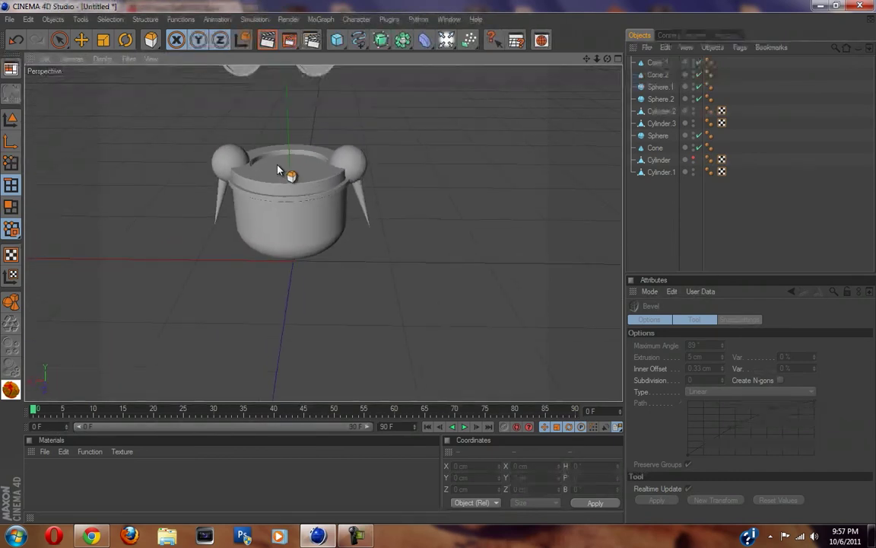
middle_click_drag(277, 171, 270, 289, "alt")
left_click_drag(438, 270, 439, 266, "alt")
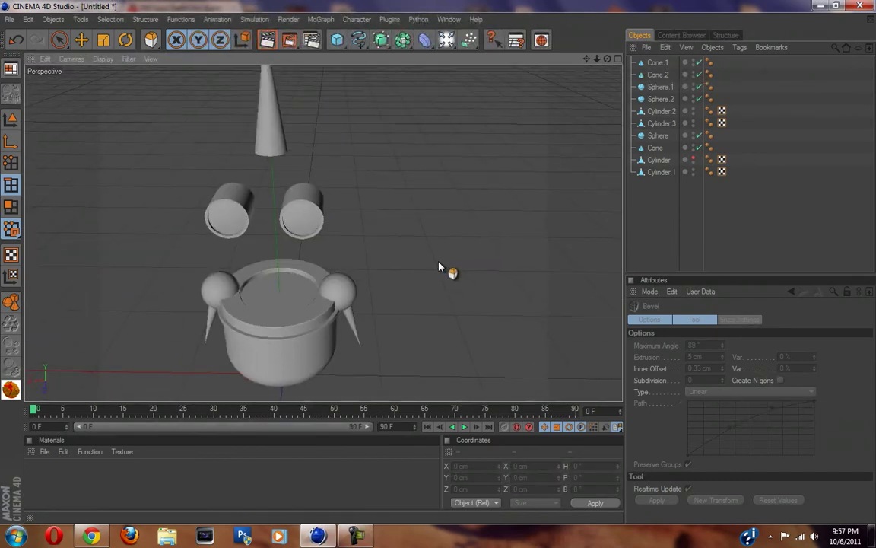
left_click(694, 159)
left_click_drag(606, 151, 720, 201, "alt")
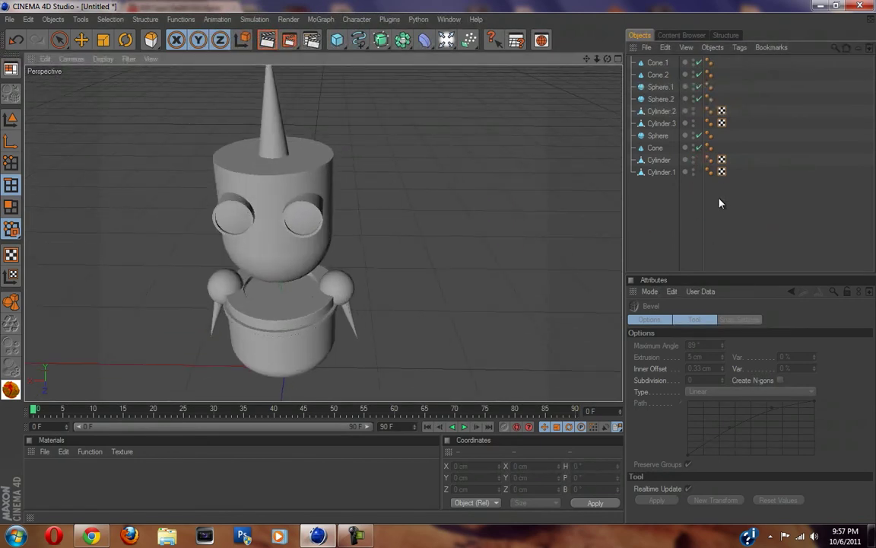
left_click(11, 120)
scroll(384, 161, "down", 3)
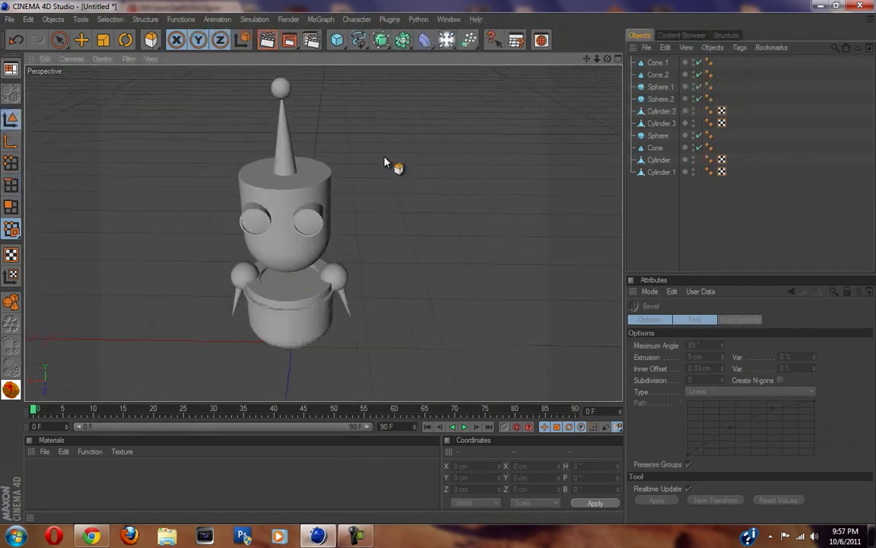
scroll(385, 161, "up", 4)
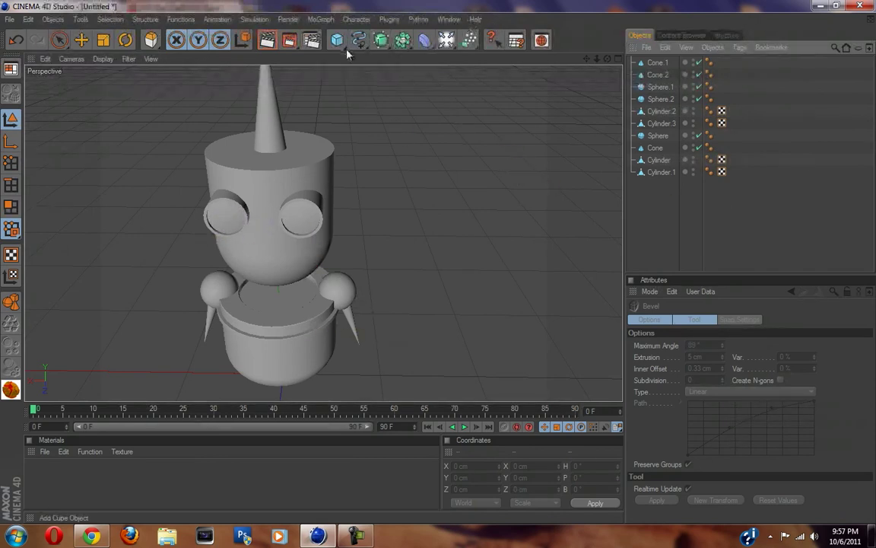
- Add a Cogwheel spline to the scene, try moving it upward, and undo the move
left_click(60, 39)
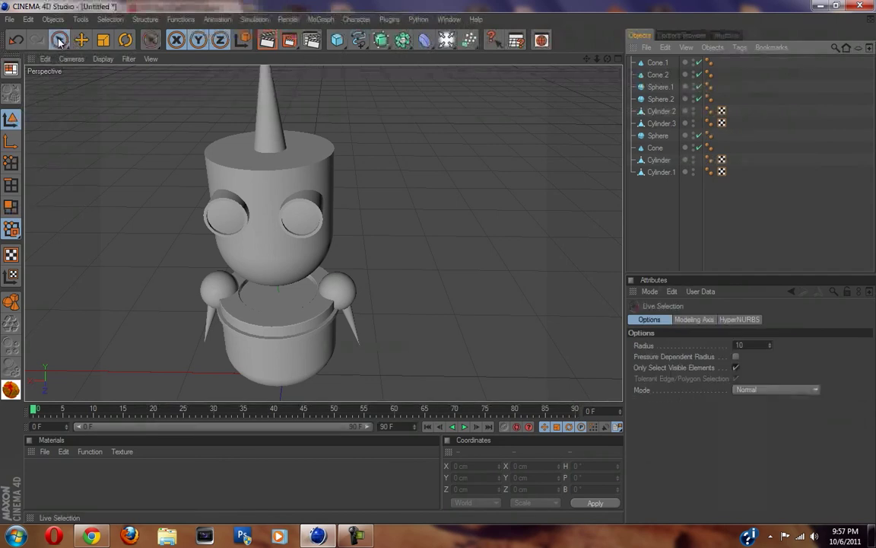
mouse_move(358, 40)
left_mouse_down()
mouse_move(407, 53)
mouse_move(445, 118)
mouse_move(445, 138)
left_mouse_up()
scroll(451, 152, "down", 2)
scroll(448, 152, "up", 3)
left_click_drag(299, 267, 452, 274)
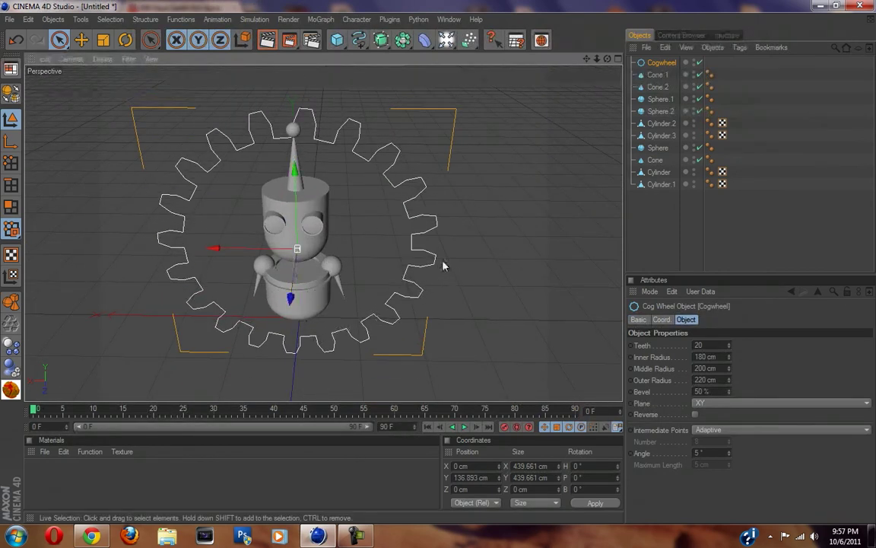
key("ctrl+z")
- Copy the X position of the eye Cylinder.3 to the cogwheel, placing it at X 26.448 cm
left_click(659, 100)
left_click(658, 87)
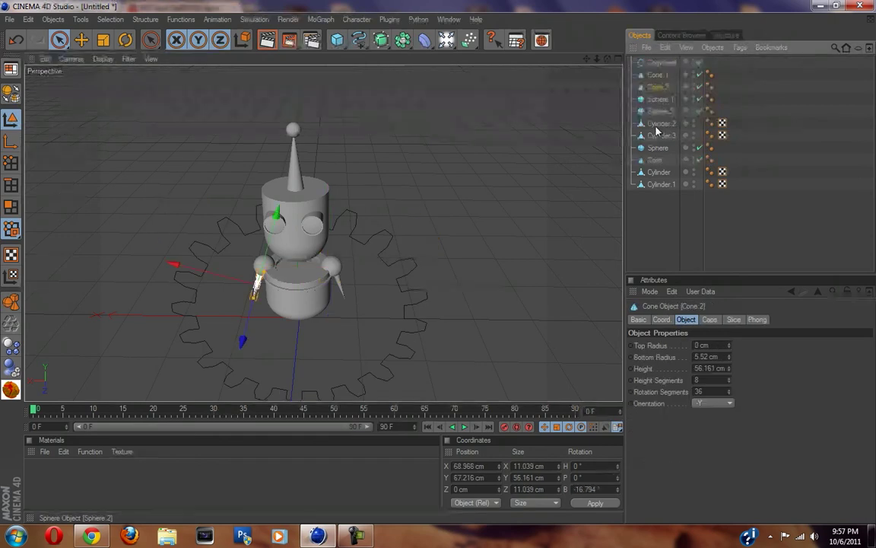
left_click(659, 135)
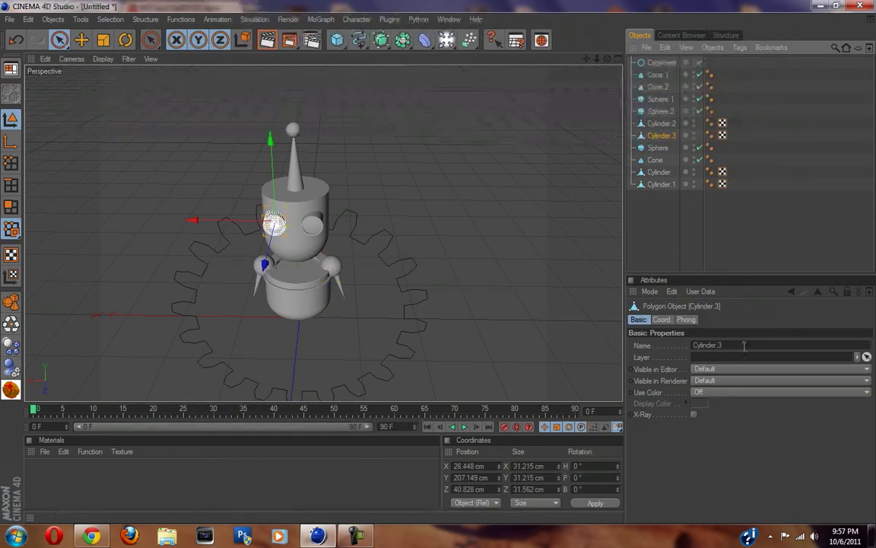
left_click(471, 477)
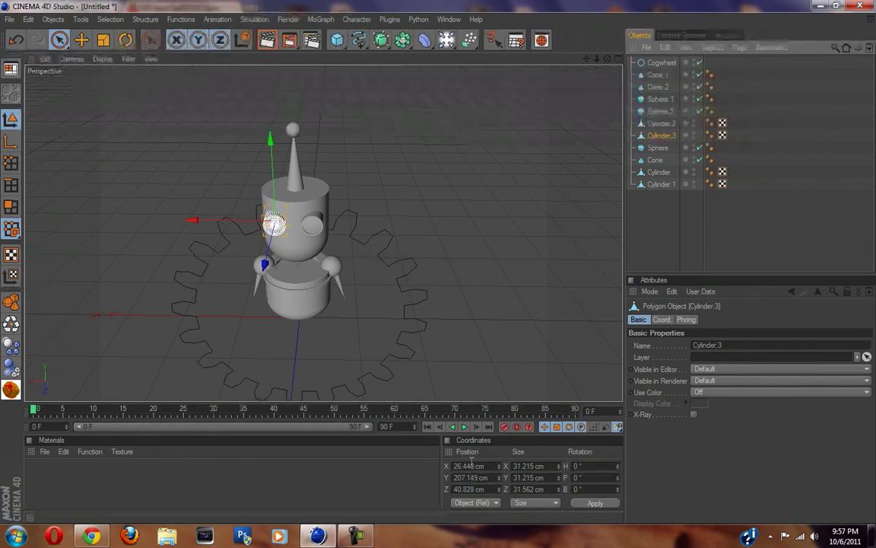
right_click(473, 465)
left_click(482, 478)
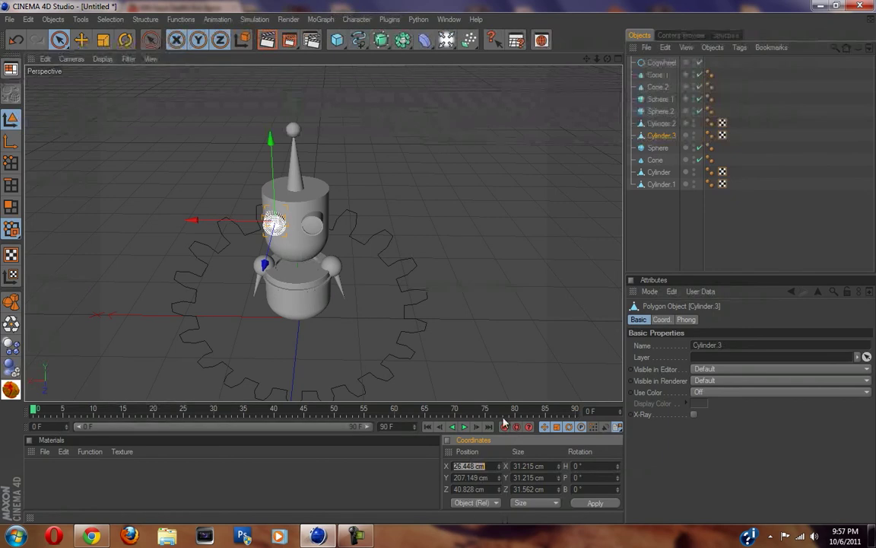
left_click(661, 63)
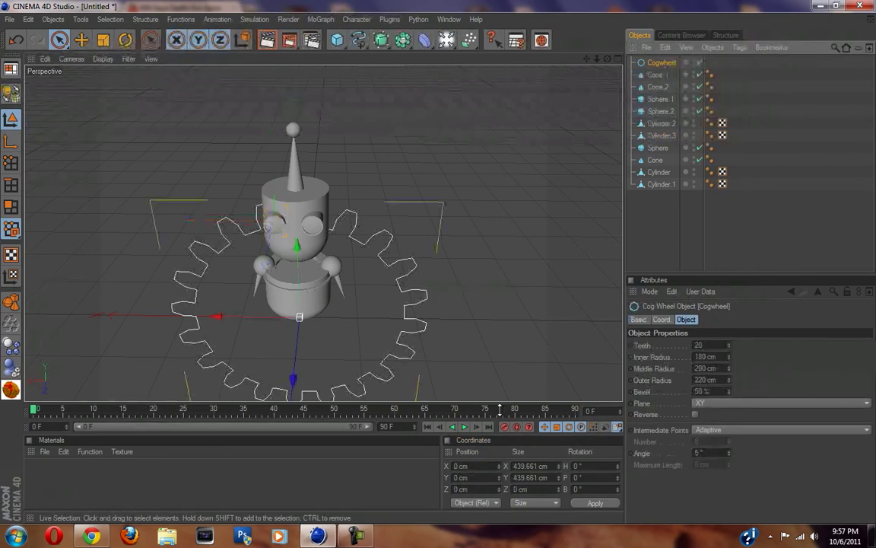
right_click(465, 467)
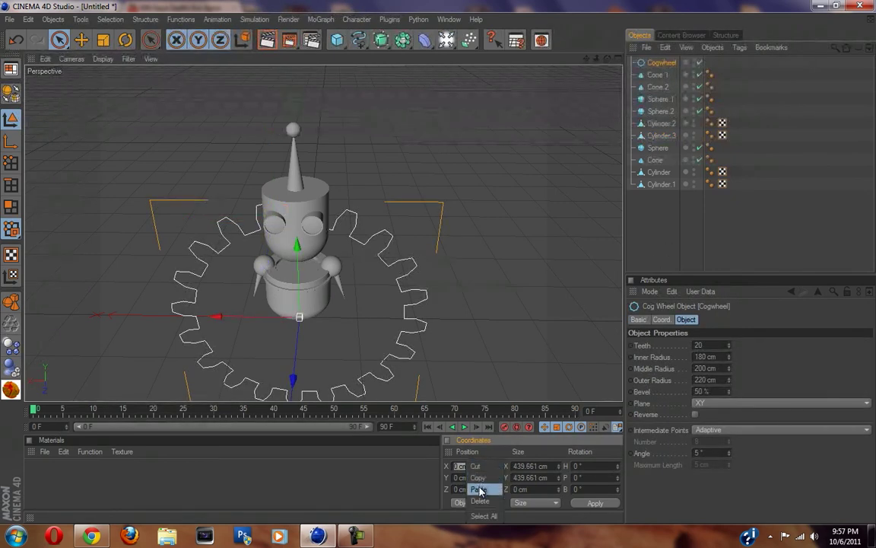
left_click(598, 504)
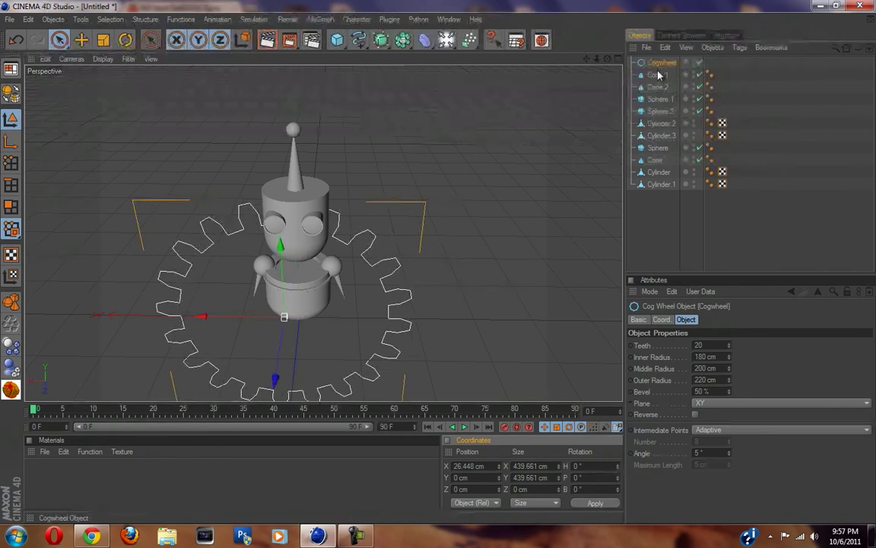
- Copy the Y position of the eye Cylinder.3 to the cogwheel, placing it at Y 207.149 cm
left_click(659, 112)
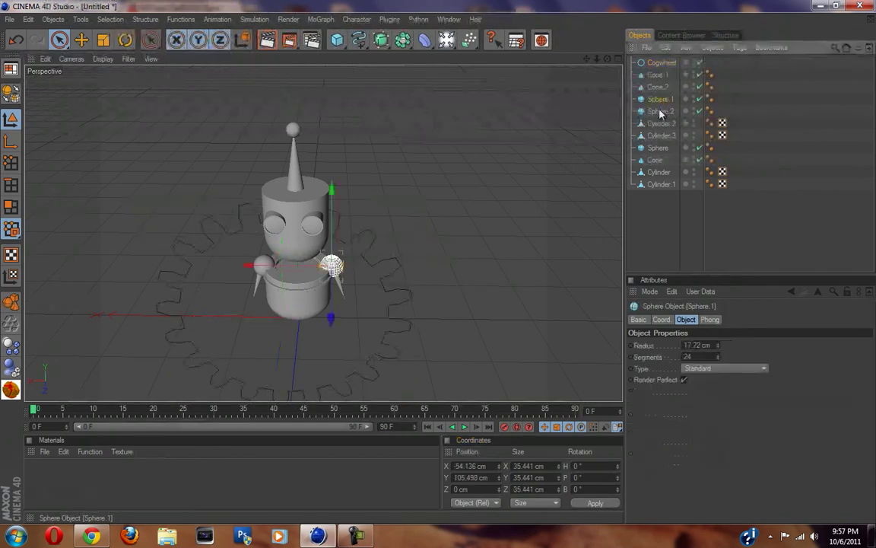
left_click(660, 124)
left_click(659, 136)
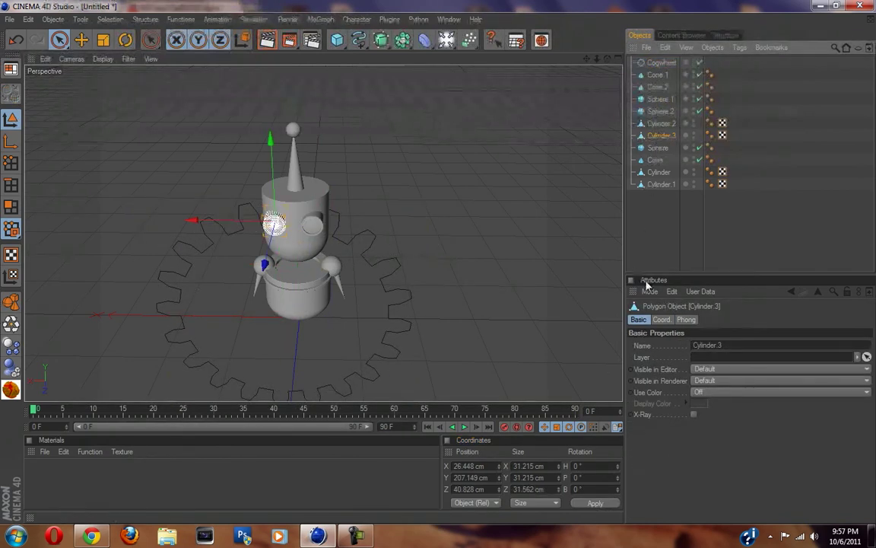
double_click(466, 478)
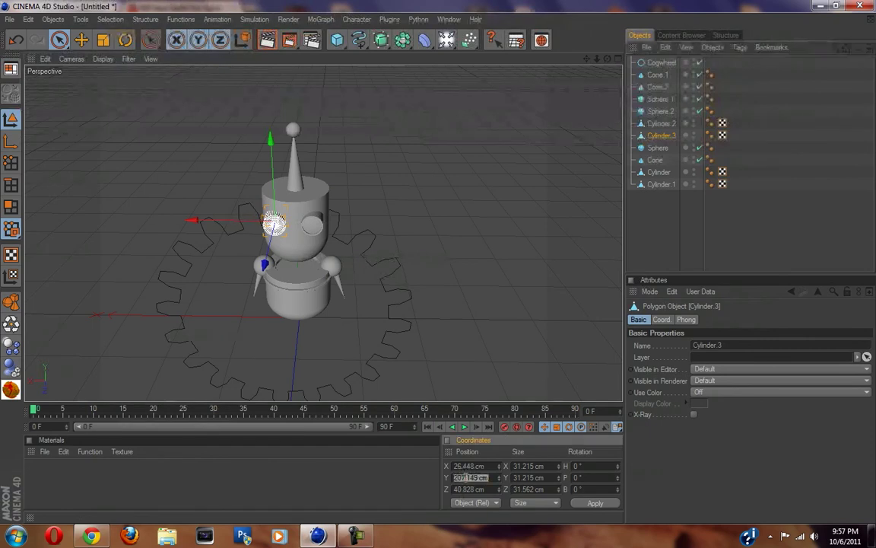
right_click(472, 478)
left_click(476, 480)
left_click(658, 63)
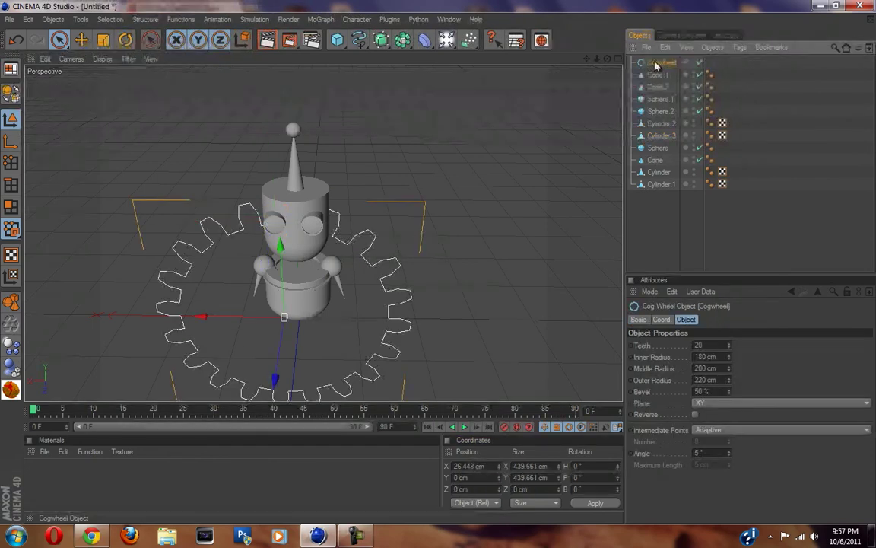
double_click(464, 478)
right_click(483, 482)
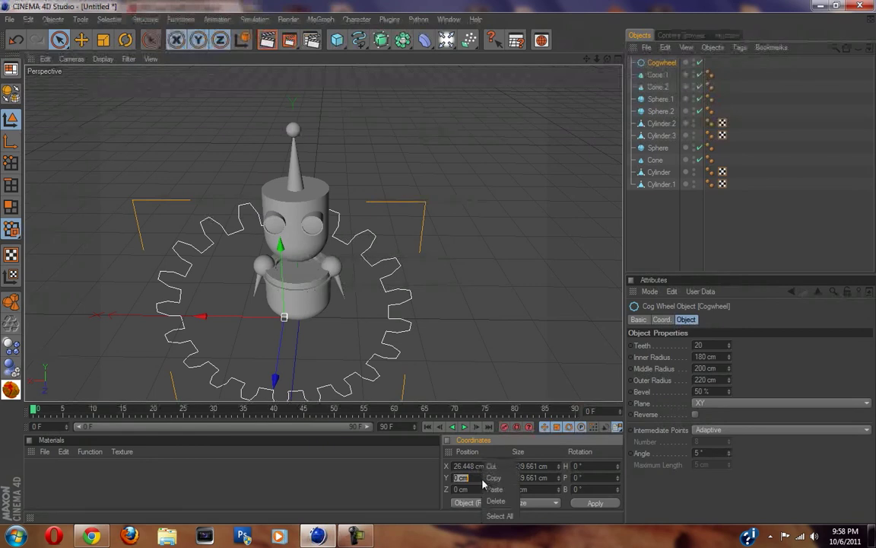
left_click(499, 494)
left_click(594, 504)
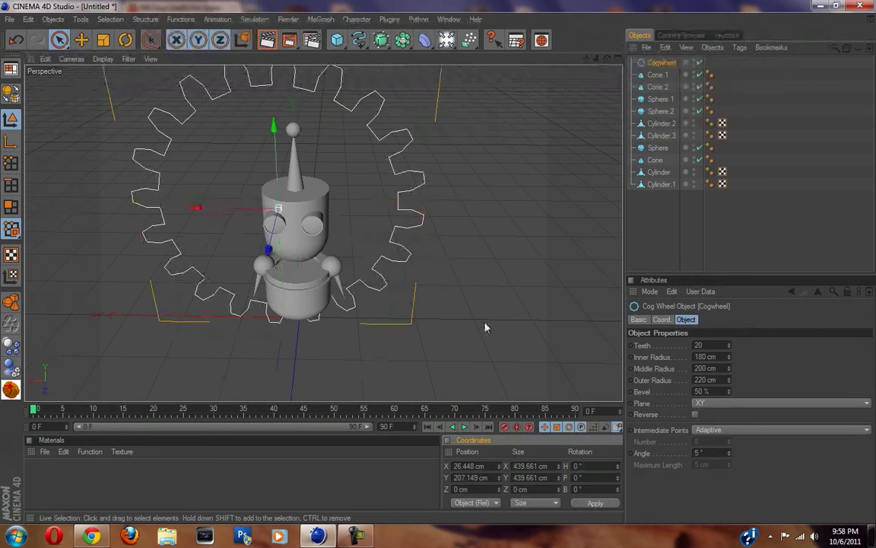
- Move the cogwheel forward along Z to about 45.9 cm
scroll(432, 276, "up", 4)
scroll(431, 277, "down", 5)
left_click_drag(364, 220, 443, 266, "alt")
left_click_drag(235, 216, 181, 224)
left_click_drag(440, 267, 385, 229, "alt")
left_click_drag(171, 233, 495, 227)
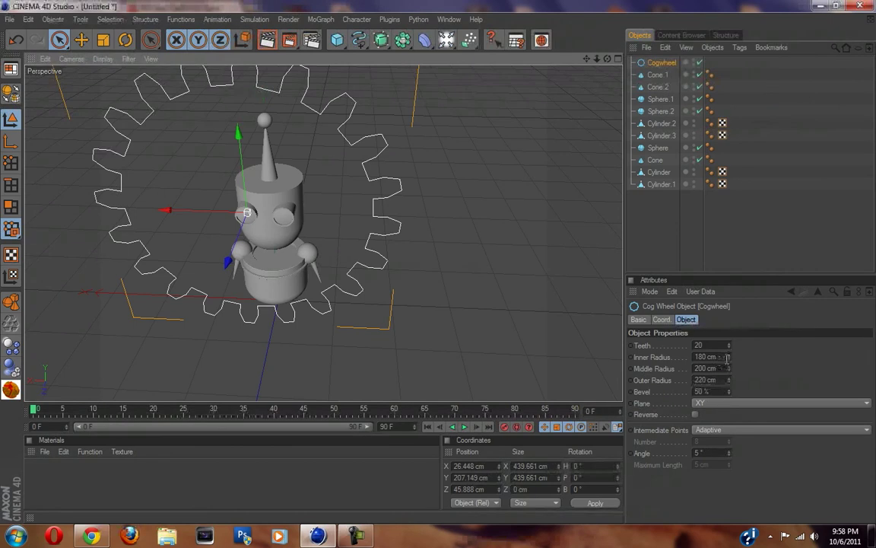
- Set the cogwheel's inner radius to 26 cm and move it forward along Z to about 54.5 cm
left_click_drag(728, 359, 728, 361)
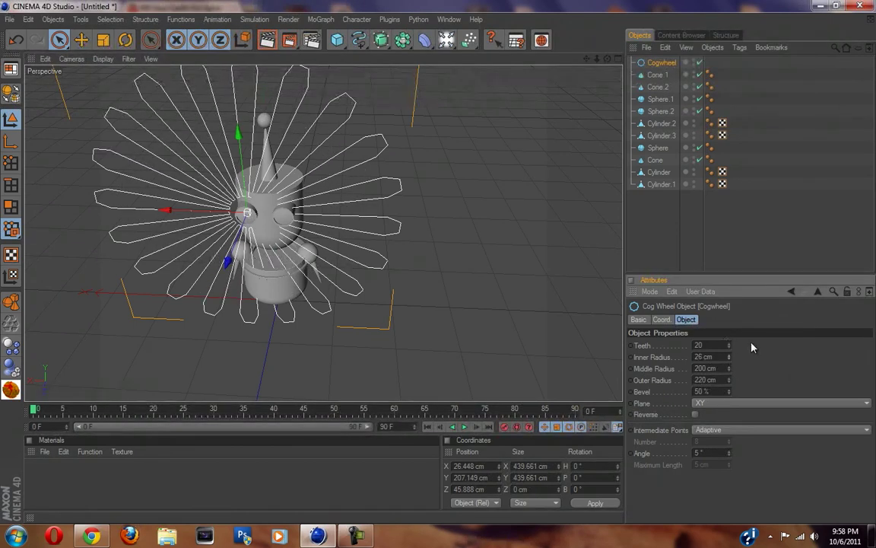
left_click_drag(486, 251, 177, 250, "alt")
left_click_drag(148, 204, 137, 204)
left_click_drag(264, 237, 444, 262, "alt")
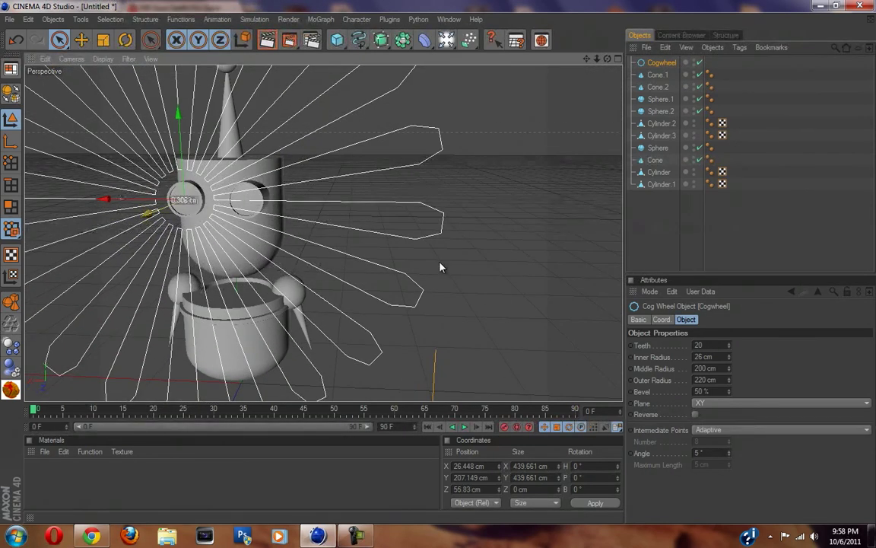
- Shrink the cogwheel to fit around the eye with inner radius 15 cm, middle radius 16 cm and outer radius 18 cm
left_click_drag(729, 358, 730, 359)
left_click_drag(443, 264, 440, 267, "alt")
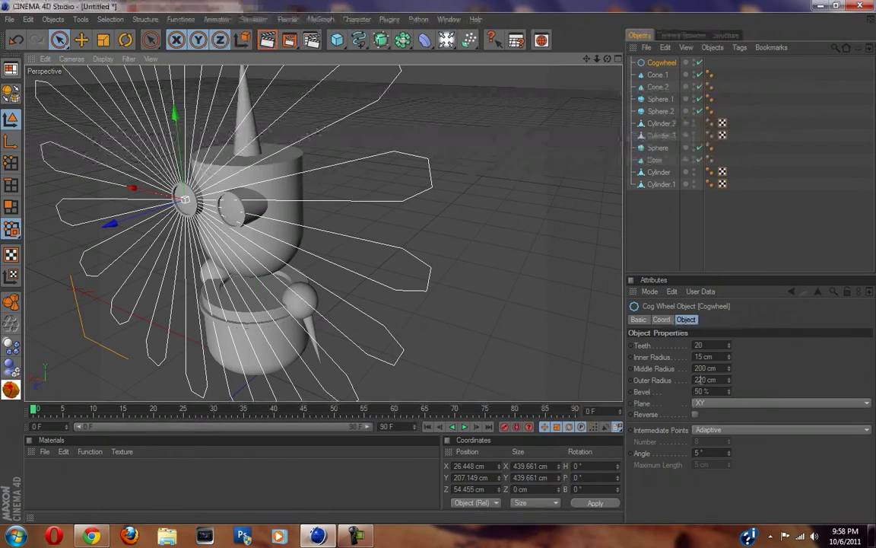
left_click_drag(728, 385, 728, 385)
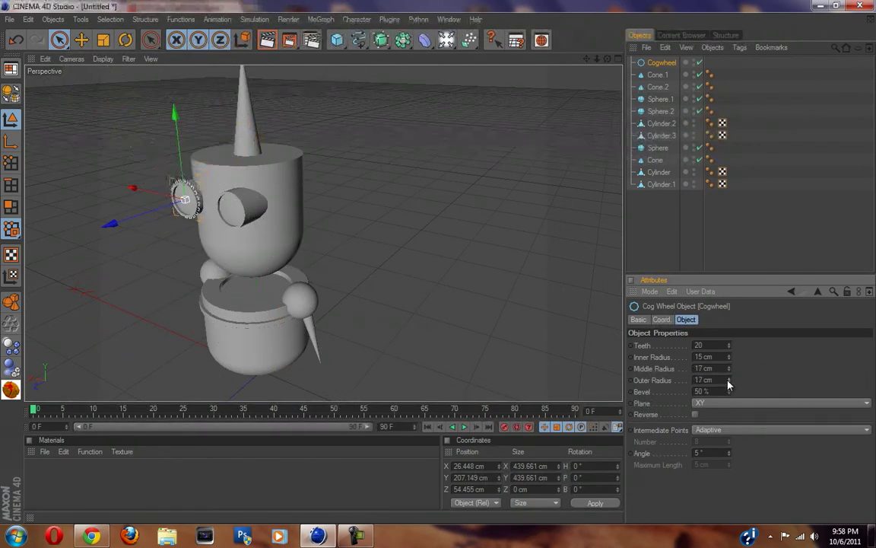
- Move the cogwheel back along Z to about 52.8 cm, just behind the eye's front rim
left_click_drag(422, 260, 349, 258, "alt")
scroll(307, 268, "up", 4)
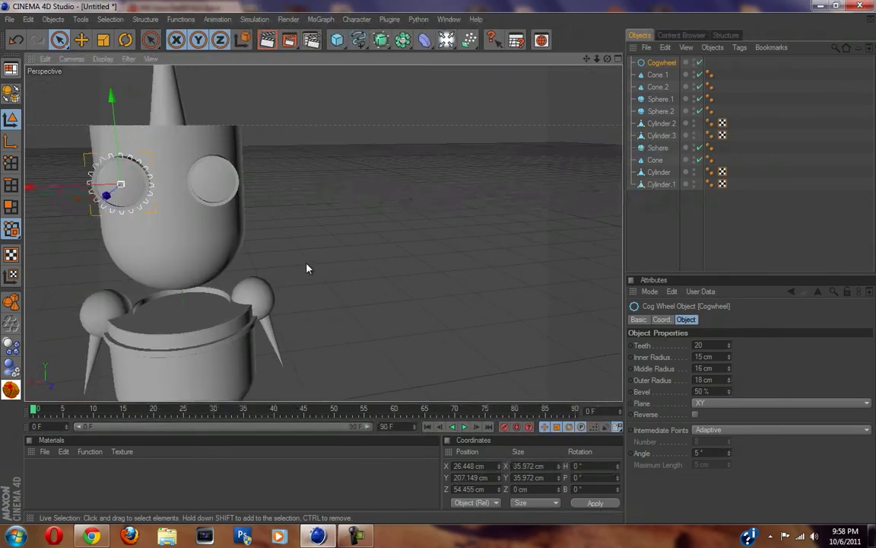
middle_click_drag(197, 271, 441, 266, "alt")
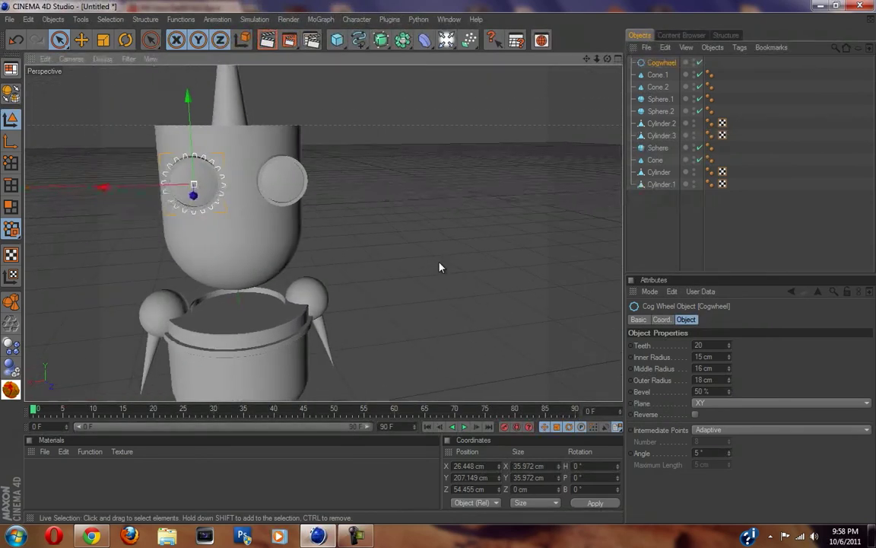
scroll(206, 273, "up", 7)
middle_click_drag(206, 274, 445, 383, "alt")
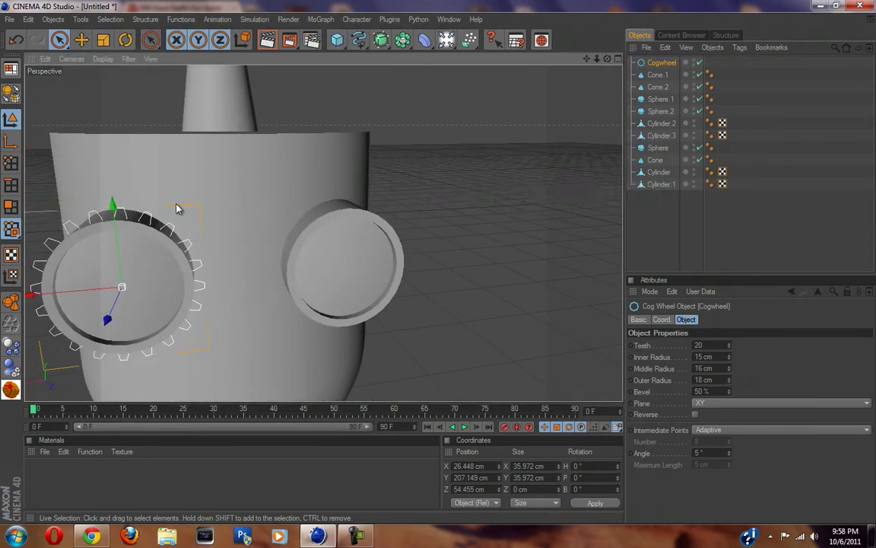
left_click_drag(138, 350, 442, 267, "alt")
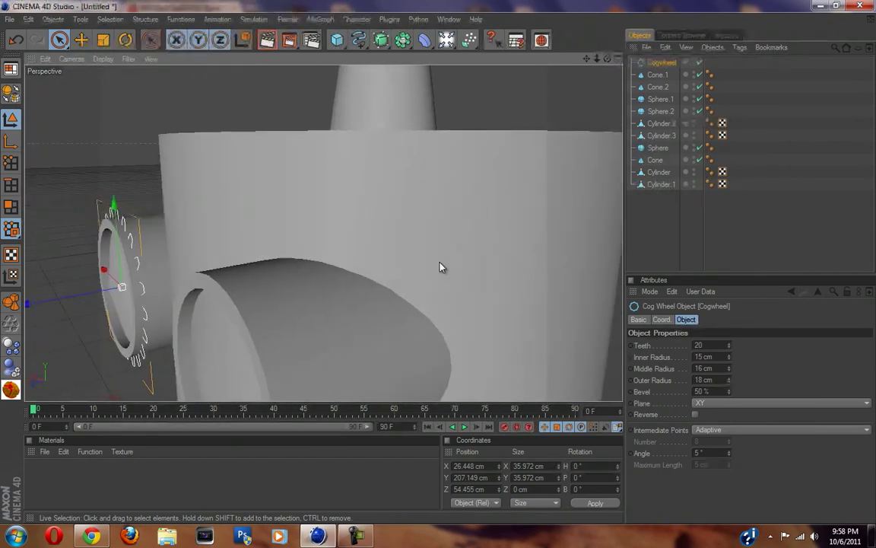
left_click_drag(87, 296, 439, 267)
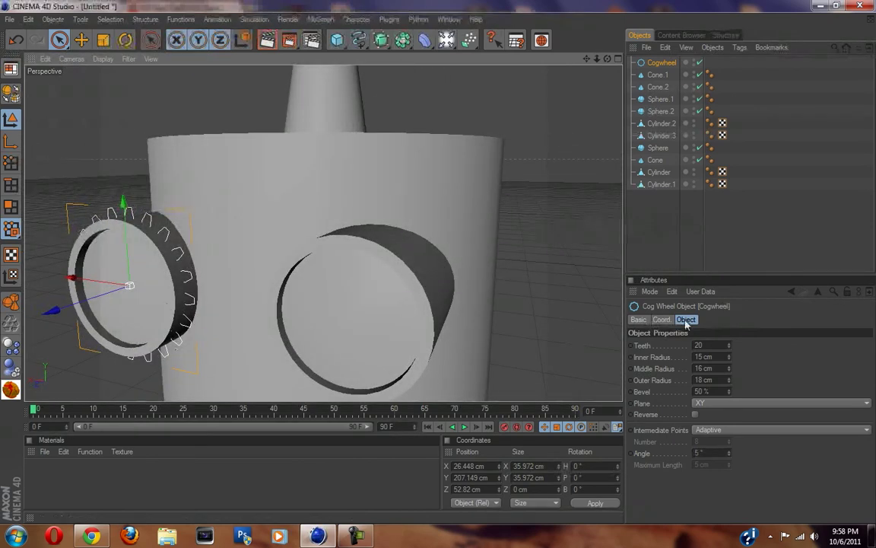
- Set the cogwheel's inner radius to 16 cm and its middle radius to 17 cm
left_click(729, 359)
left_click(728, 358)
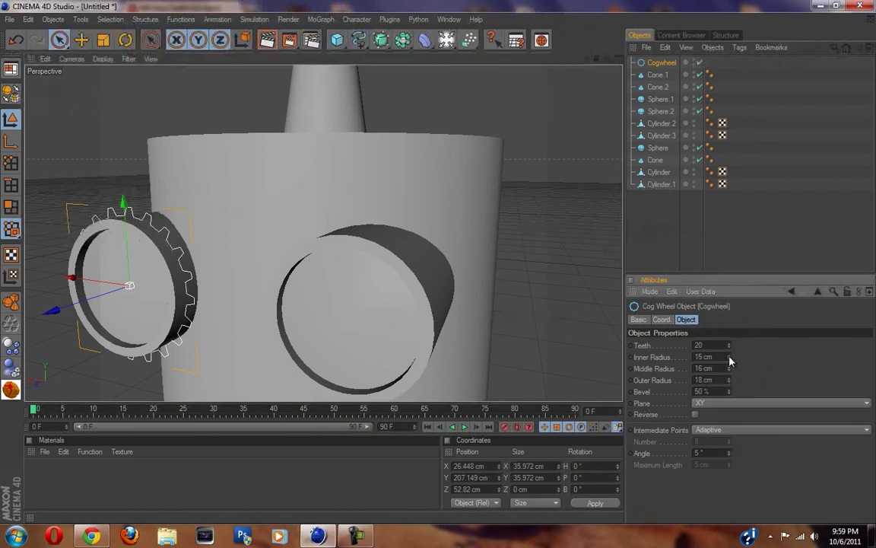
left_click_drag(356, 284, 439, 267, "alt")
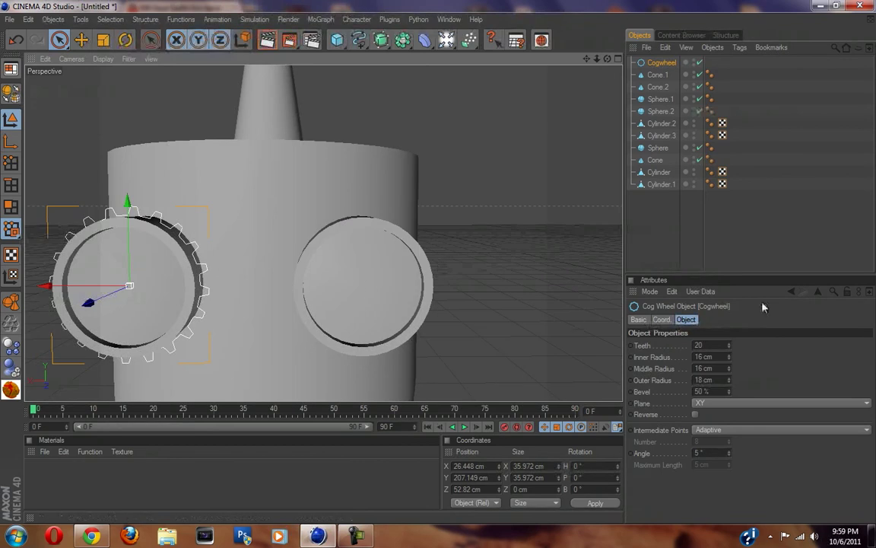
left_click(722, 368)
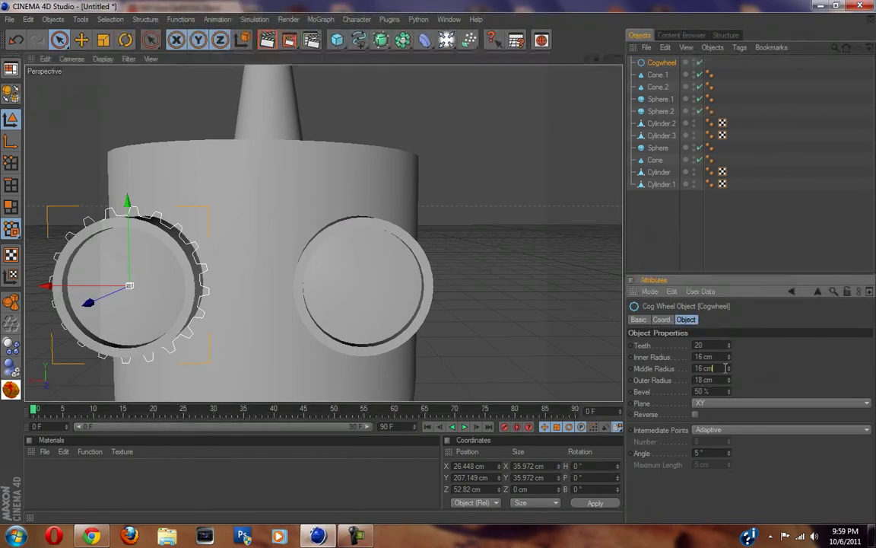
type("17")
key("Return")
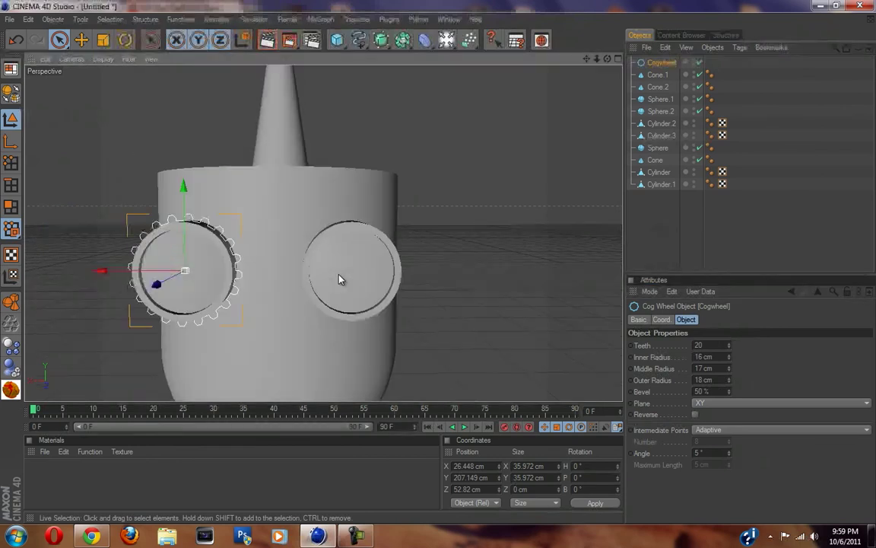
- Duplicate the cogwheel and set the copy's X position to -26.448 cm to place it around the other eye
left_click_drag(438, 266, 438, 267, "alt")
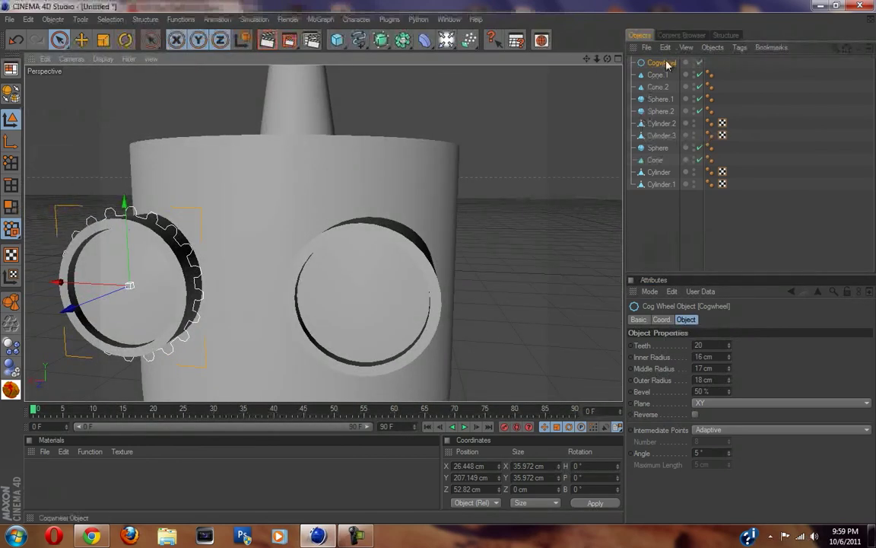
key("ctrl+c")
key("ctrl+v")
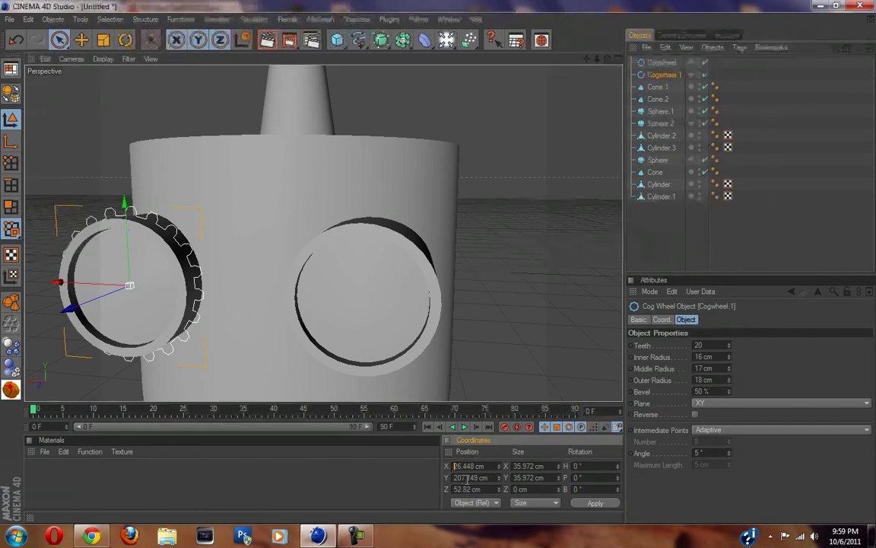
type("-")
key("Return")
left_click(731, 246)
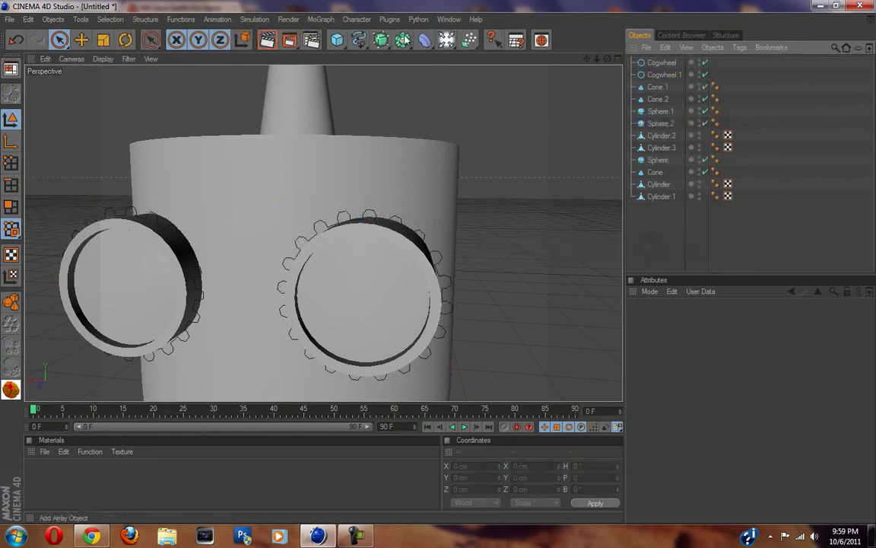
- Try to extrude the first cogwheel with an Extrude NURBS, and delete the nested extrusion together with its cogwheels
left_click_drag(388, 42, 506, 45)
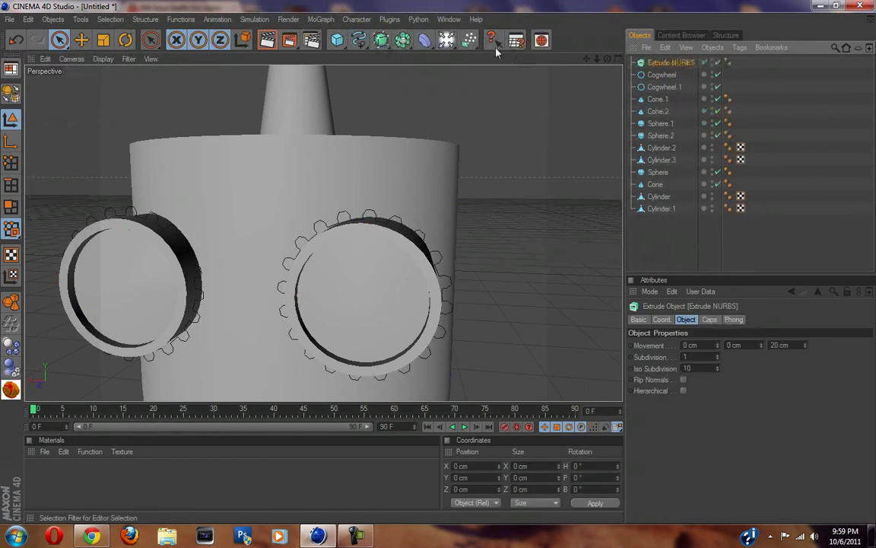
scroll(570, 162, "down", 5)
scroll(555, 171, "up", 7)
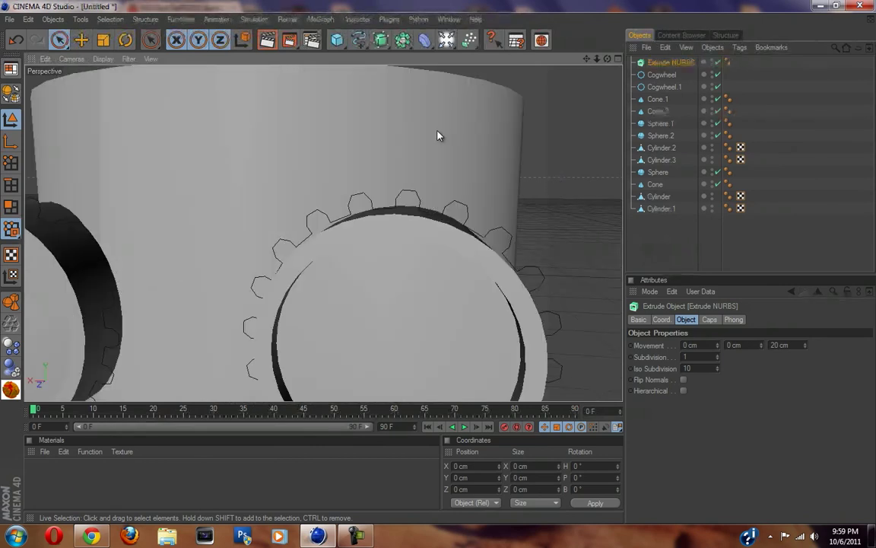
scroll(441, 137, "down", 4)
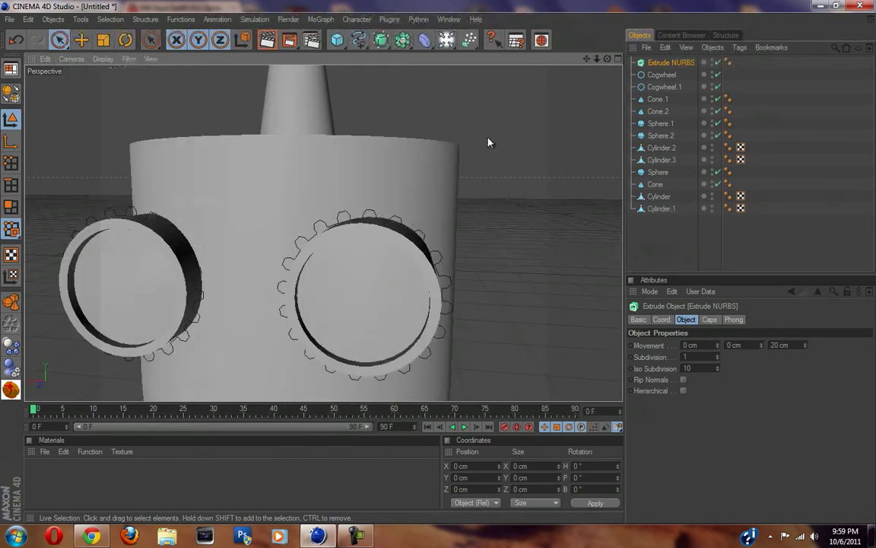
mouse_move(660, 88)
left_mouse_down()
mouse_move(669, 57)
mouse_move(671, 79)
left_mouse_up()
scroll(384, 177, "down", 3)
scroll(429, 196, "up", 1)
left_click(671, 76)
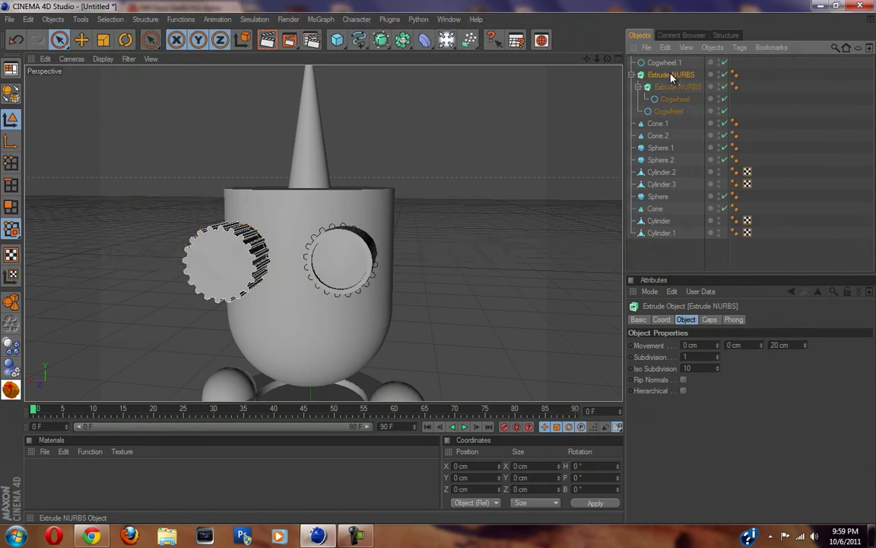
key("Delete")
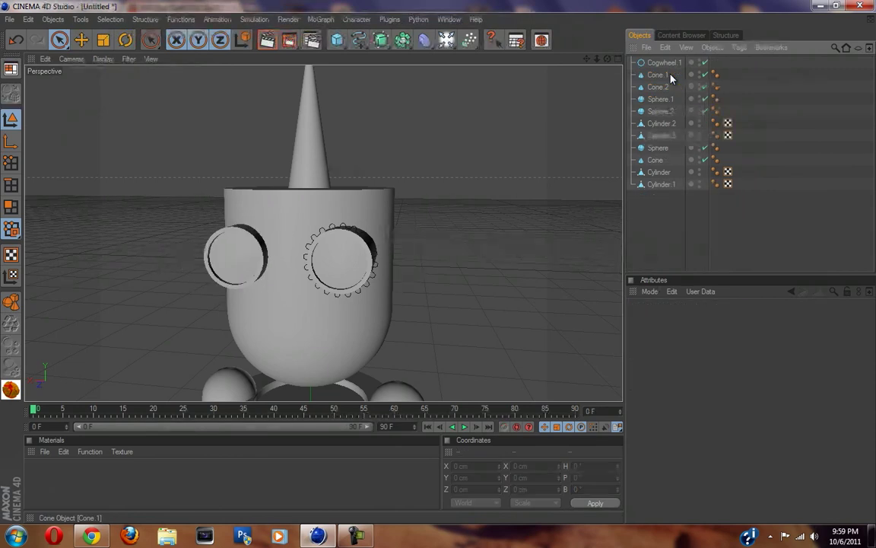
- Add an Extrude NURBS, nest the remaining cogwheel Cogwheel.1 in it, and duplicate the extruded cogwheel
left_click(665, 64)
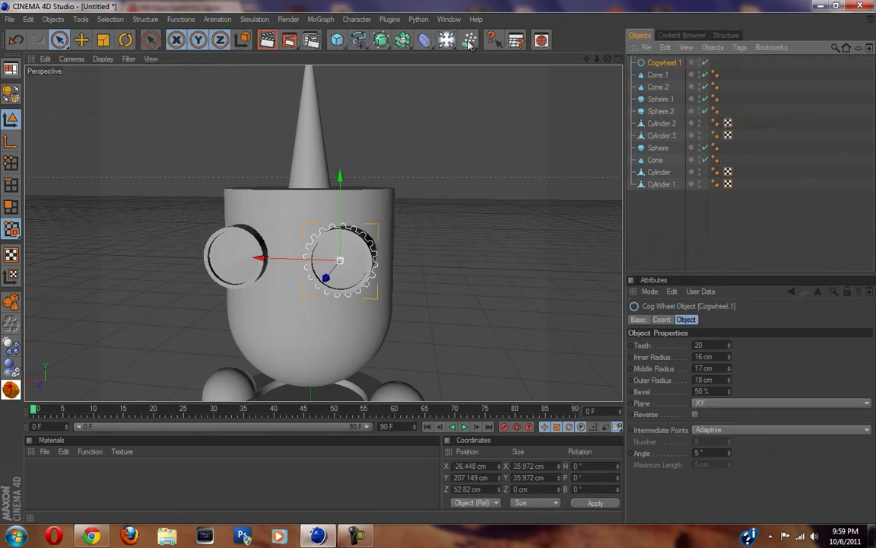
left_click_drag(381, 40, 498, 47)
left_click_drag(656, 67, 660, 61)
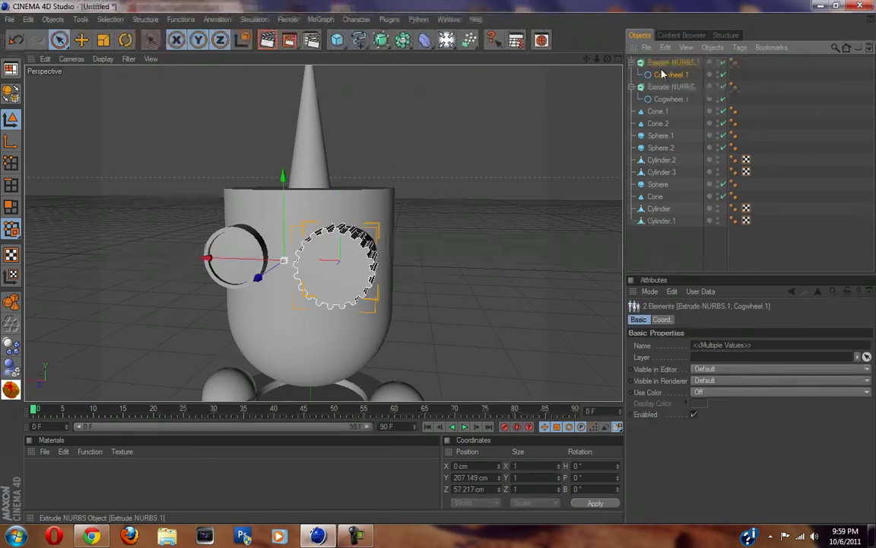
- Set the X position of the duplicate's cogwheel spline to 26.448 cm to place it on the opposite eye
left_click(665, 75)
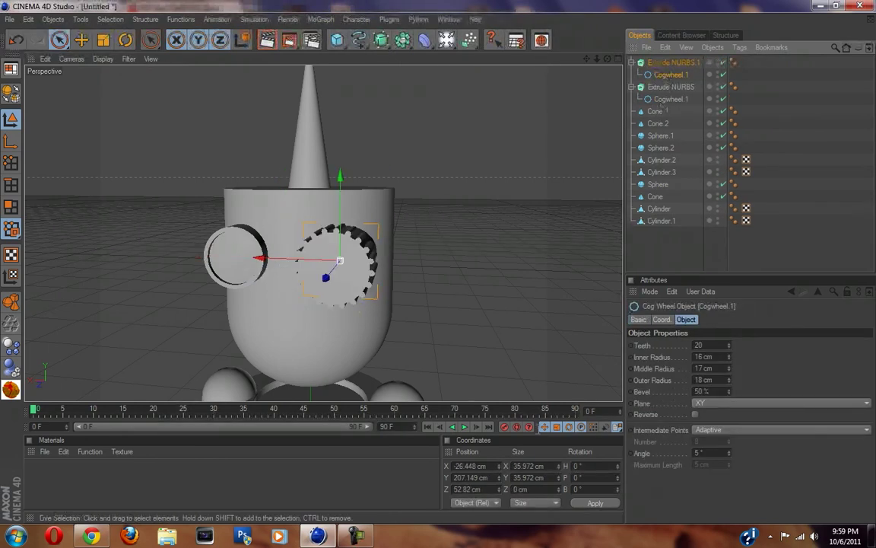
left_click(456, 465)
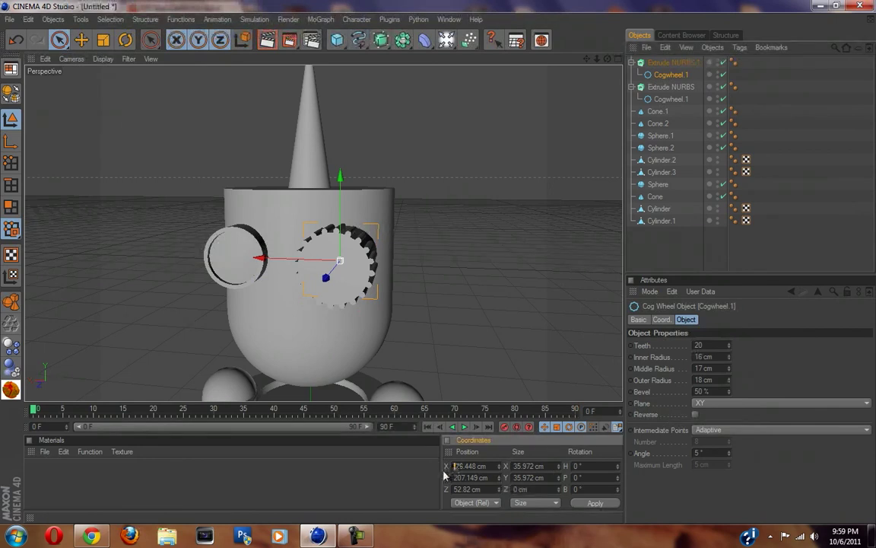
type("-")
key("Return")
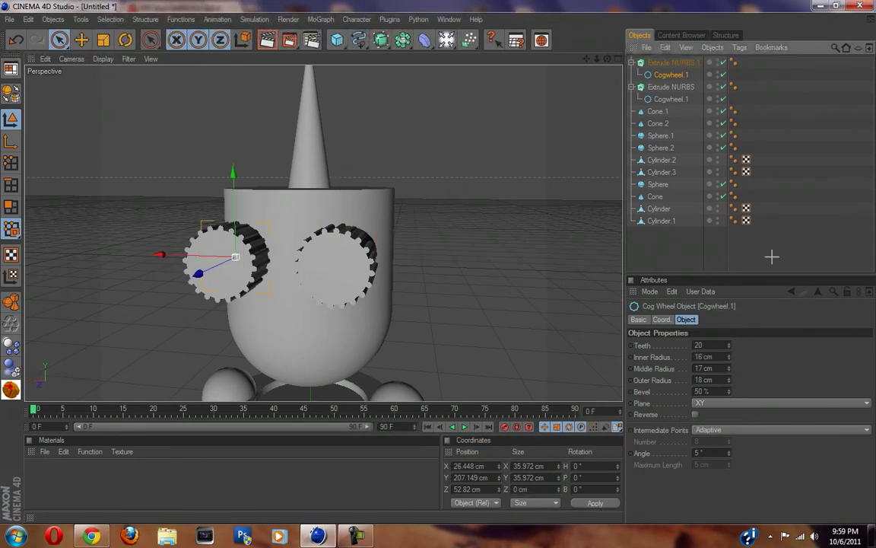
left_click(773, 254)
- Collapse both Extrude NURBS hierarchies, select them together and reduce their Z extrusion depth to make thin gear rims
left_click(632, 87)
left_click(631, 63)
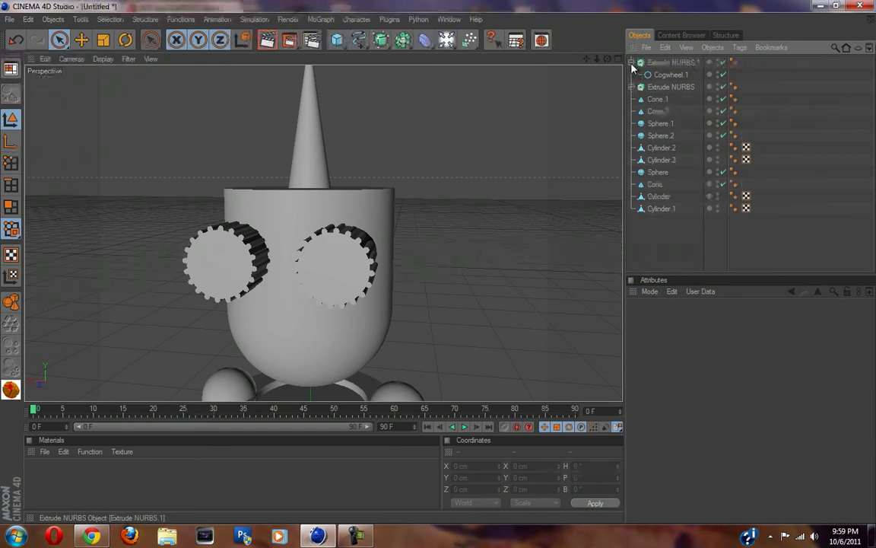
left_click(670, 74)
left_click(673, 62, "shift")
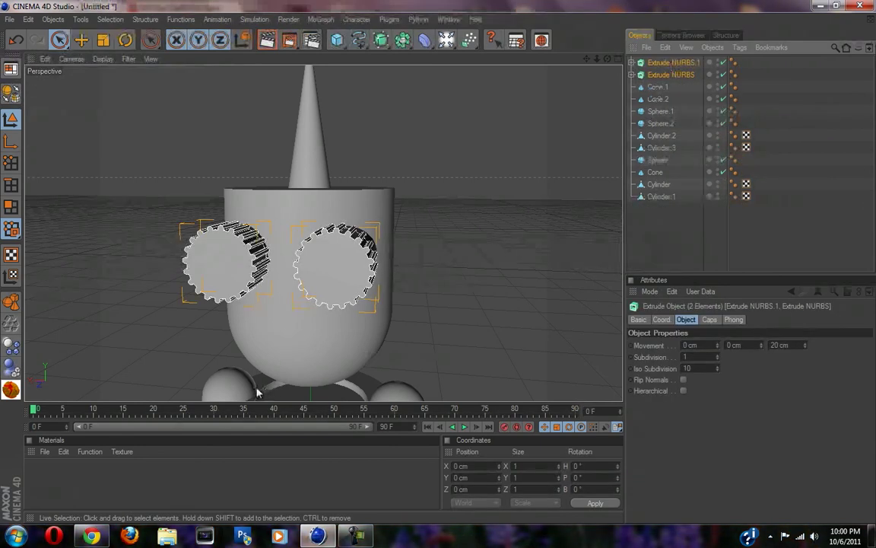
left_click_drag(270, 297, 440, 266, "alt")
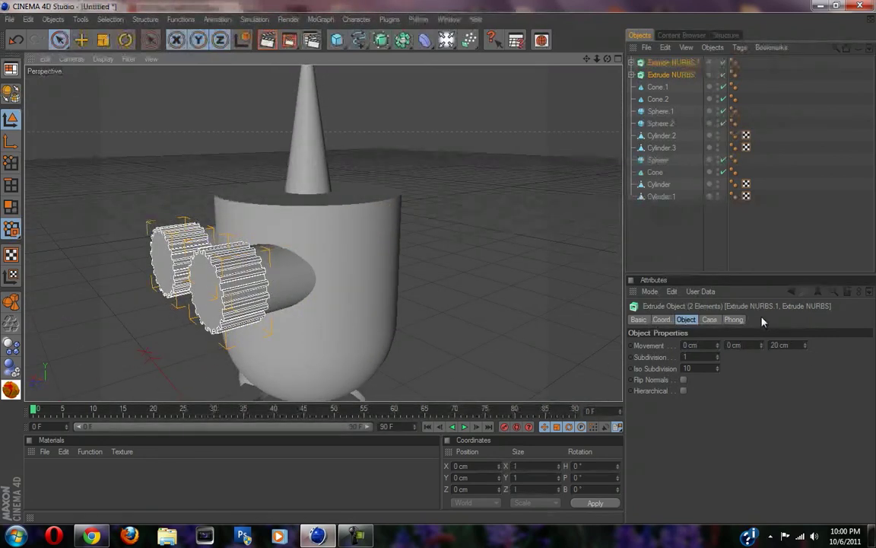
left_click_drag(805, 347, 805, 347)
left_click_drag(420, 262, 321, 208, "alt")
- Set the Phong angle of both Extrude NURBS objects to 22°
left_click(715, 258)
left_click(733, 63)
left_click(734, 75, "ctrl")
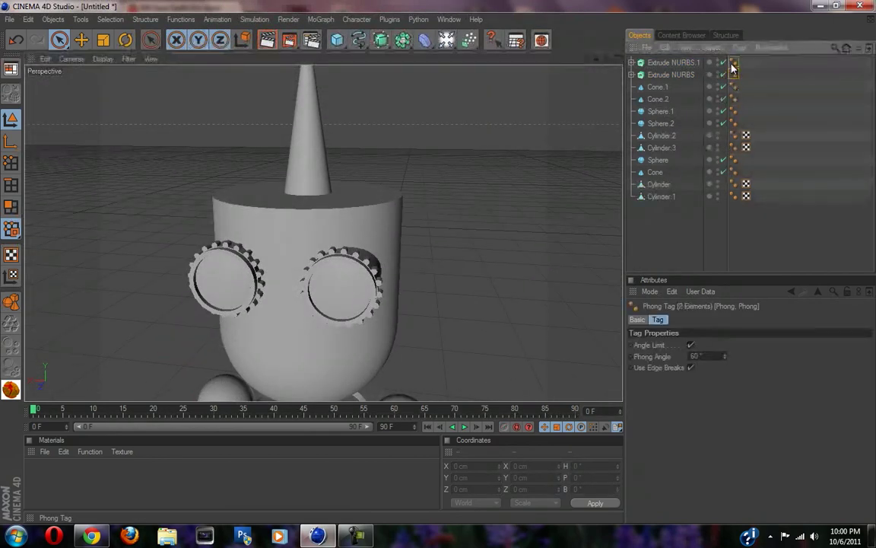
type("0")
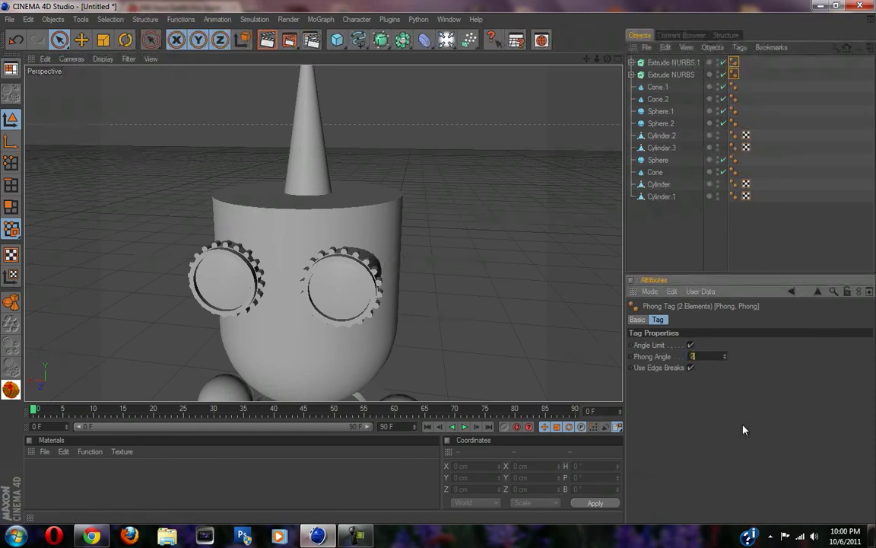
key("Return")
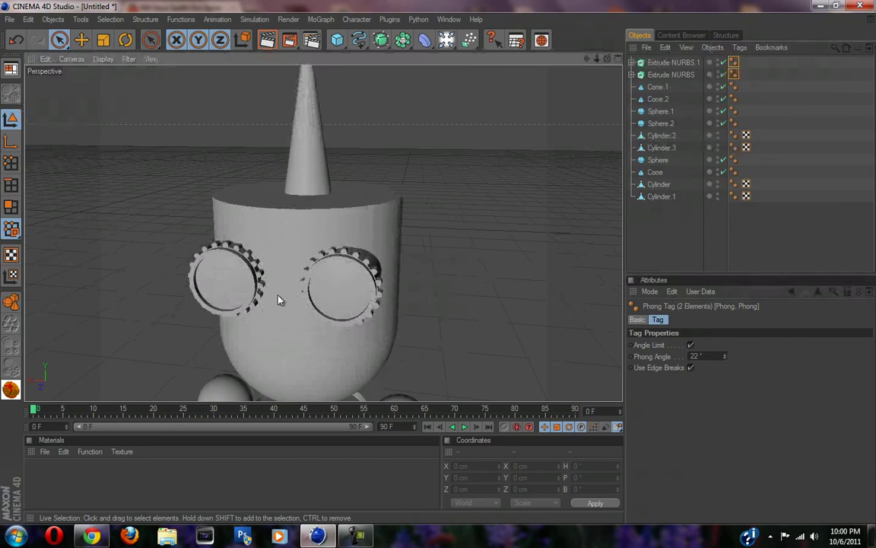
- Examine the whole character with its gear-rimmed eyes, and the body's top and band below the head
left_click_drag(277, 300, 338, 299, "alt")
scroll(333, 289, "down", 5)
scroll(354, 262, "up", 6)
scroll(404, 294, "down", 3)
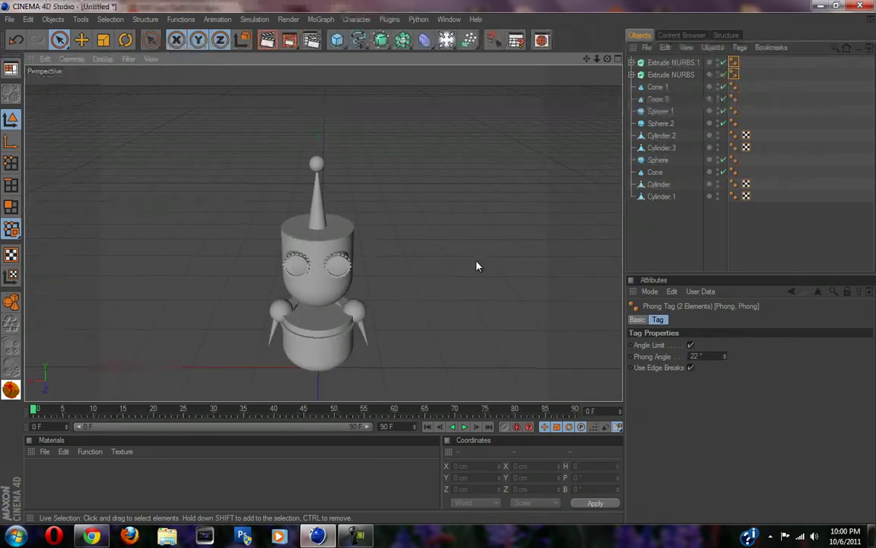
middle_click_drag(300, 360, 440, 268, "alt")
scroll(312, 379, "up", 5)
right_click_drag(440, 265, 477, 226, "alt")
middle_click_drag(477, 225, 426, 296, "alt")
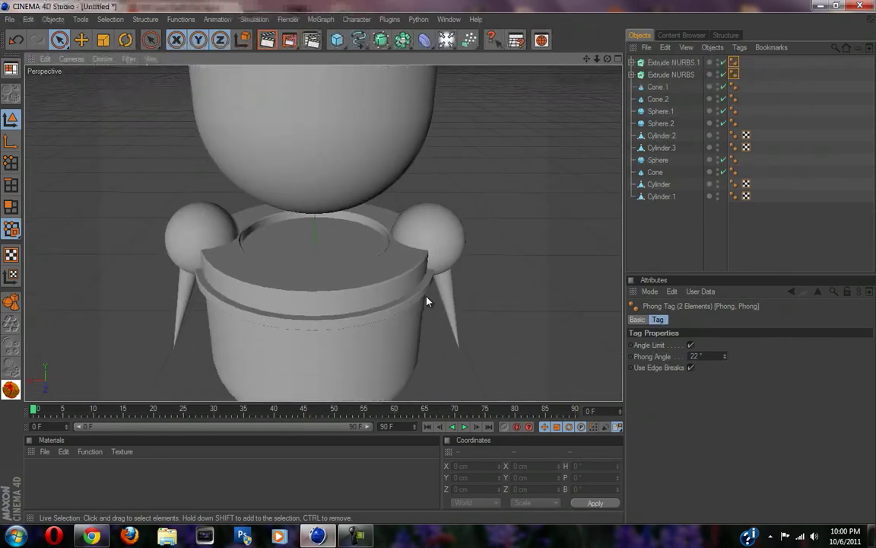
- Add a third Cogwheel spline to the scene at the origin, keeping its default teeth and radius settings
right_click_drag(426, 296, 359, 274, "alt")
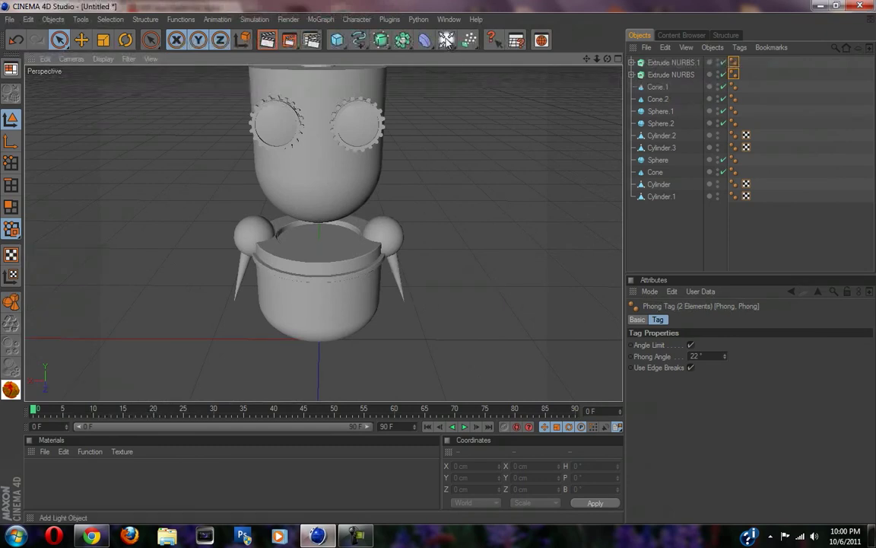
left_click(358, 39)
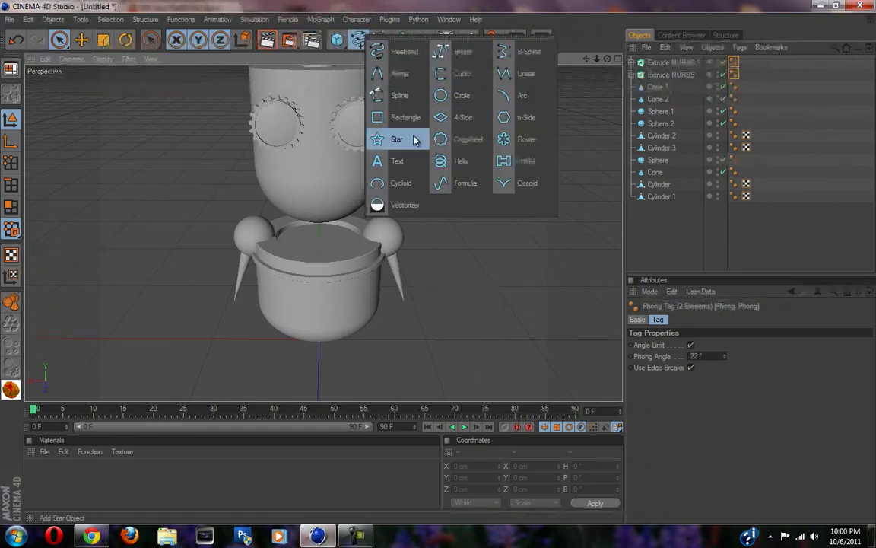
left_click(470, 145)
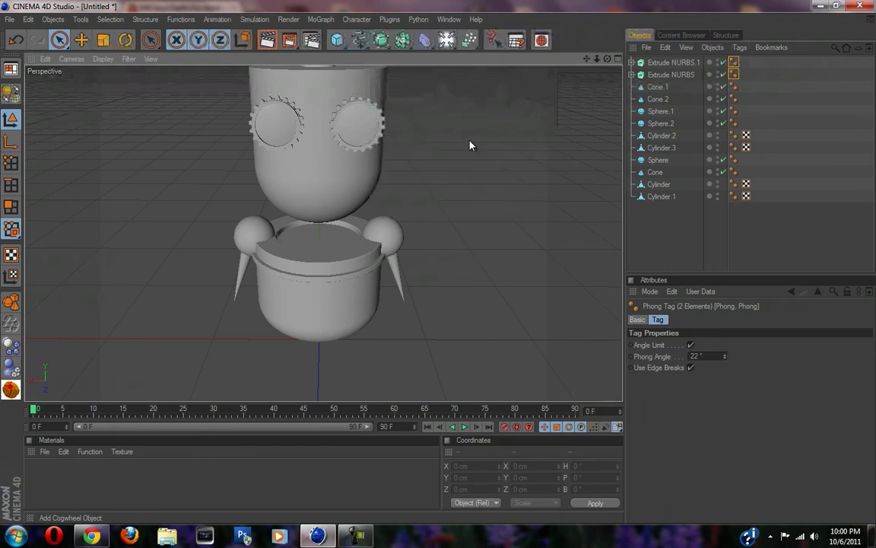
scroll(388, 210, "down", 5)
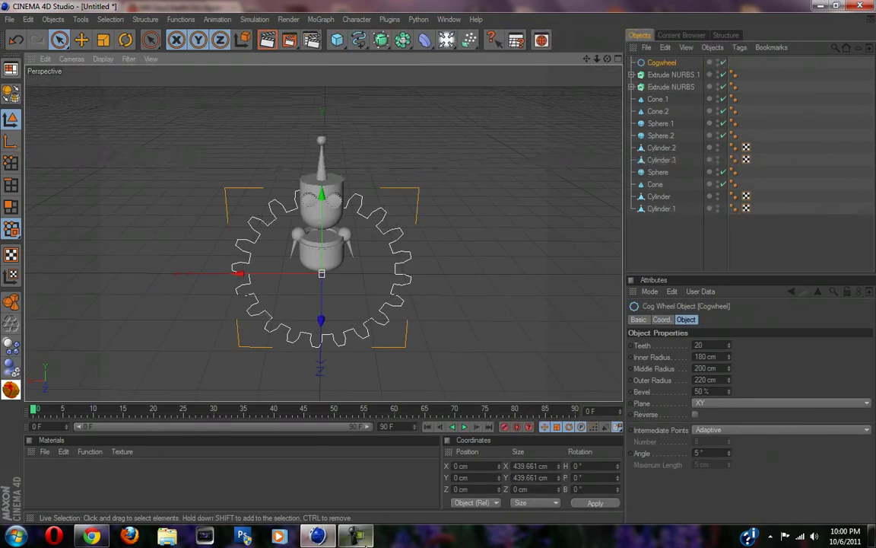
left_click(362, 537)
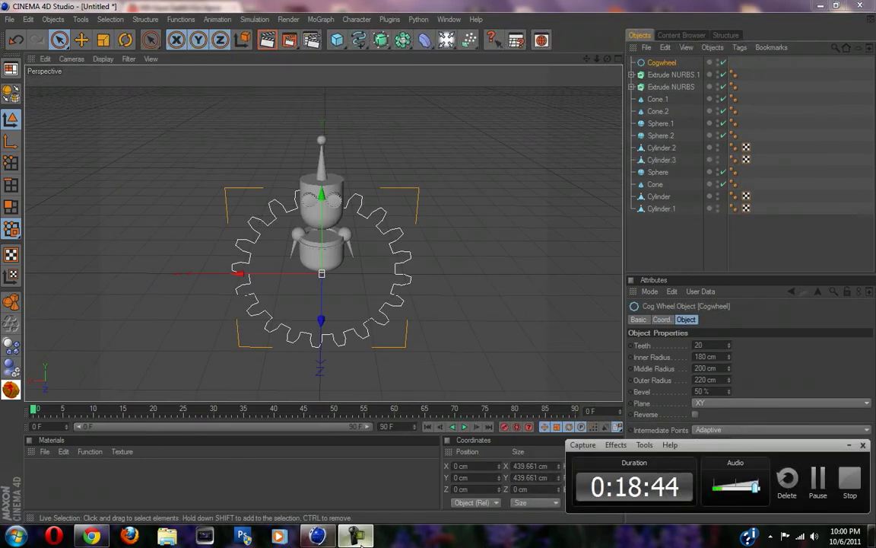
left_click(362, 538)
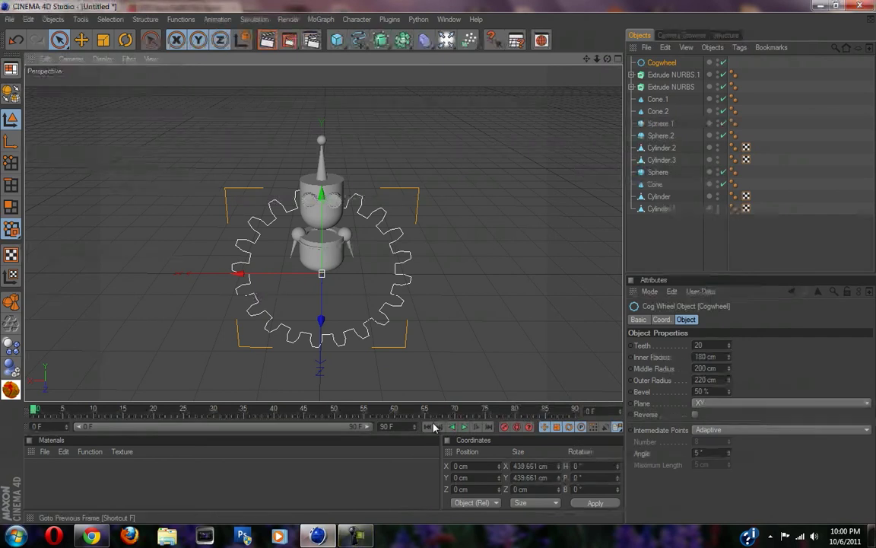
mouse_move(351, 540)
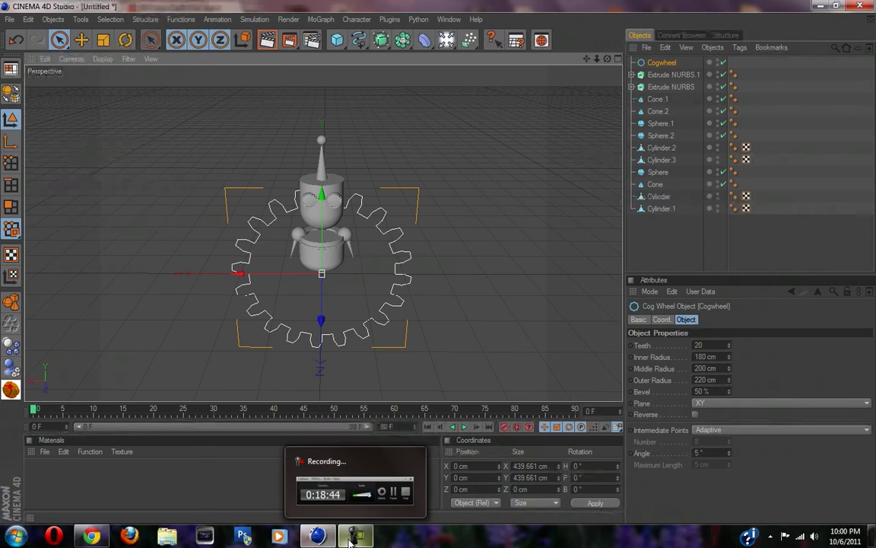
left_click(351, 538)
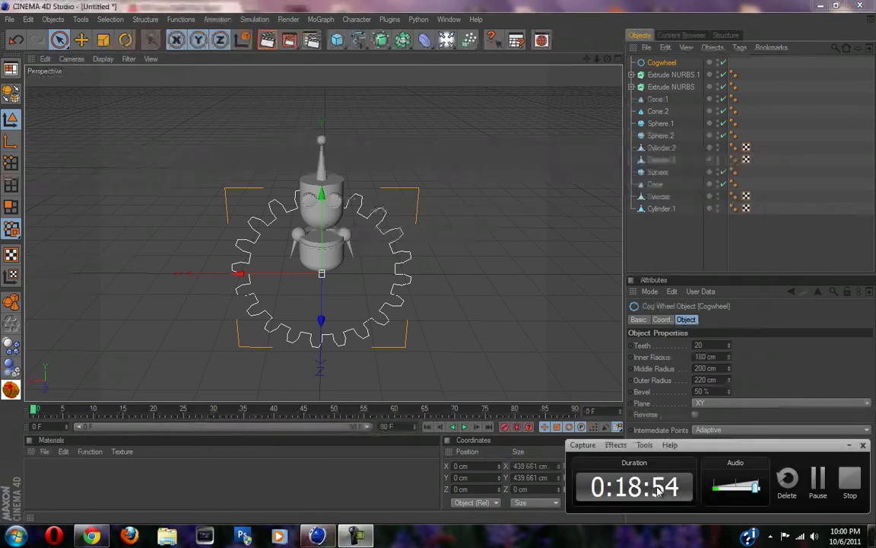